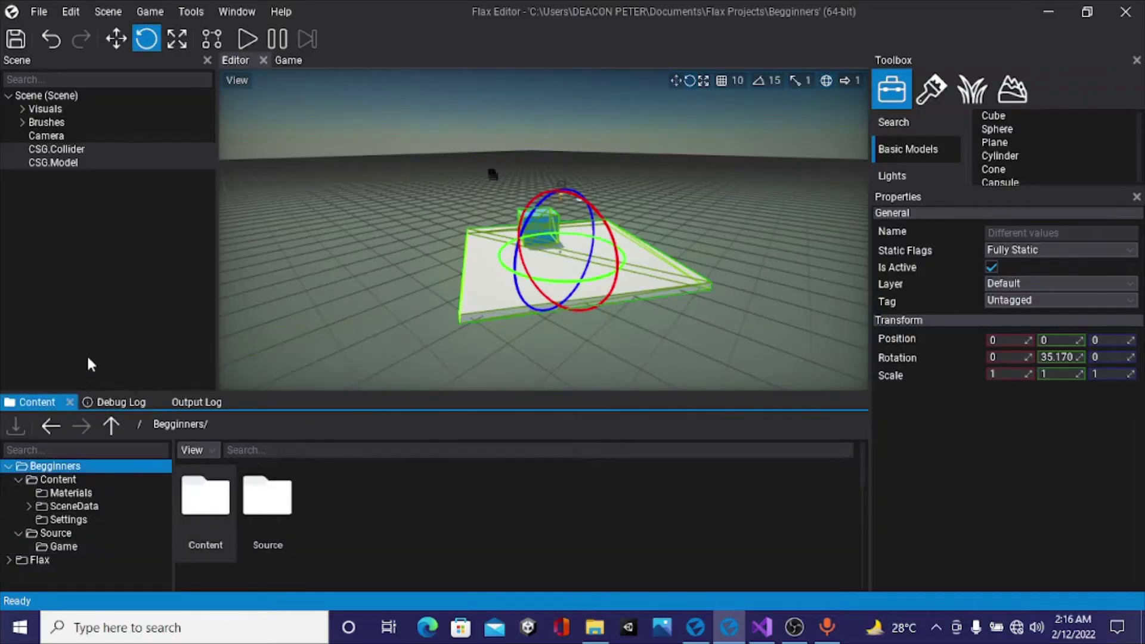
- Select CSG.Collider in the Scene tree to show its collider settings in Properties
left_click(140, 154)
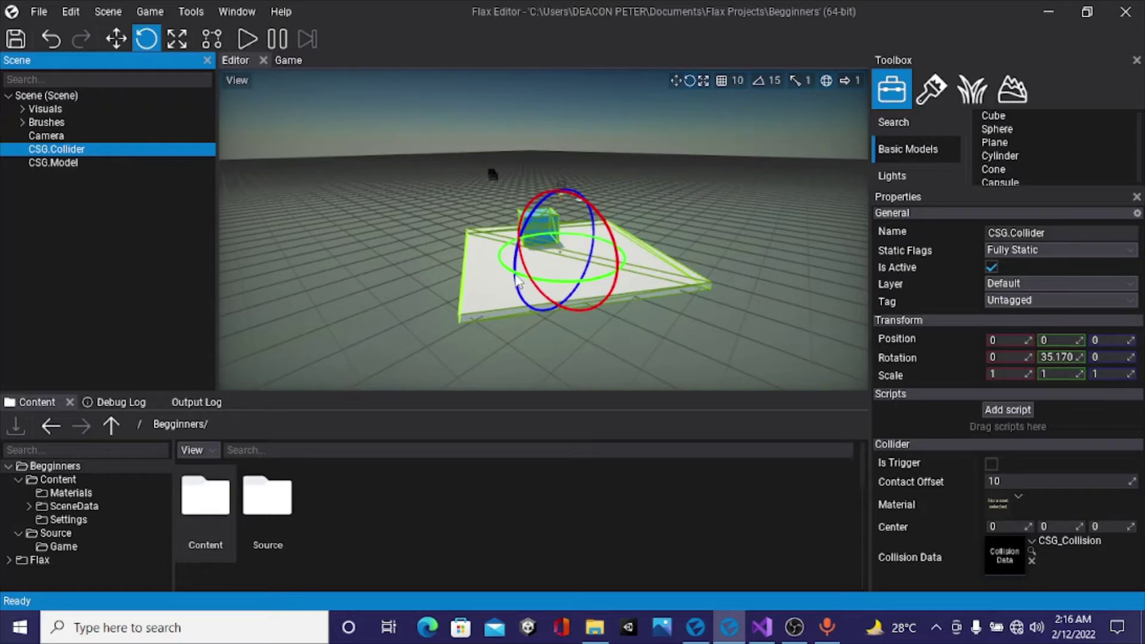
- Delete CSG.Model and CSG.Collider from the scene
scroll(554, 303, "up", 2)
scroll(554, 302, "up", 1)
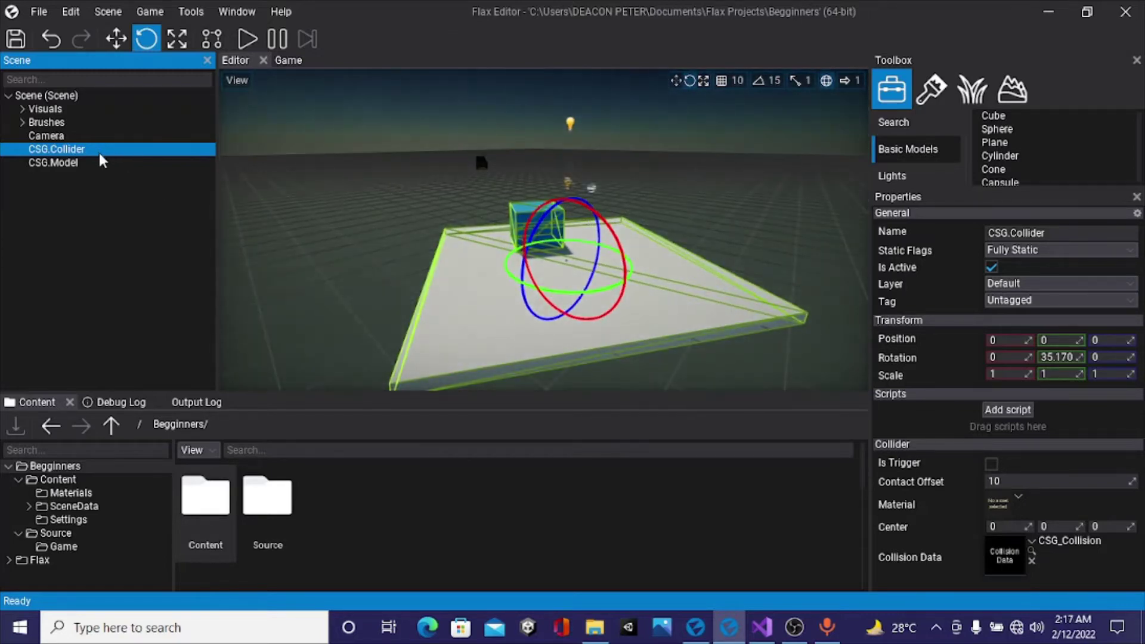
left_click(111, 168)
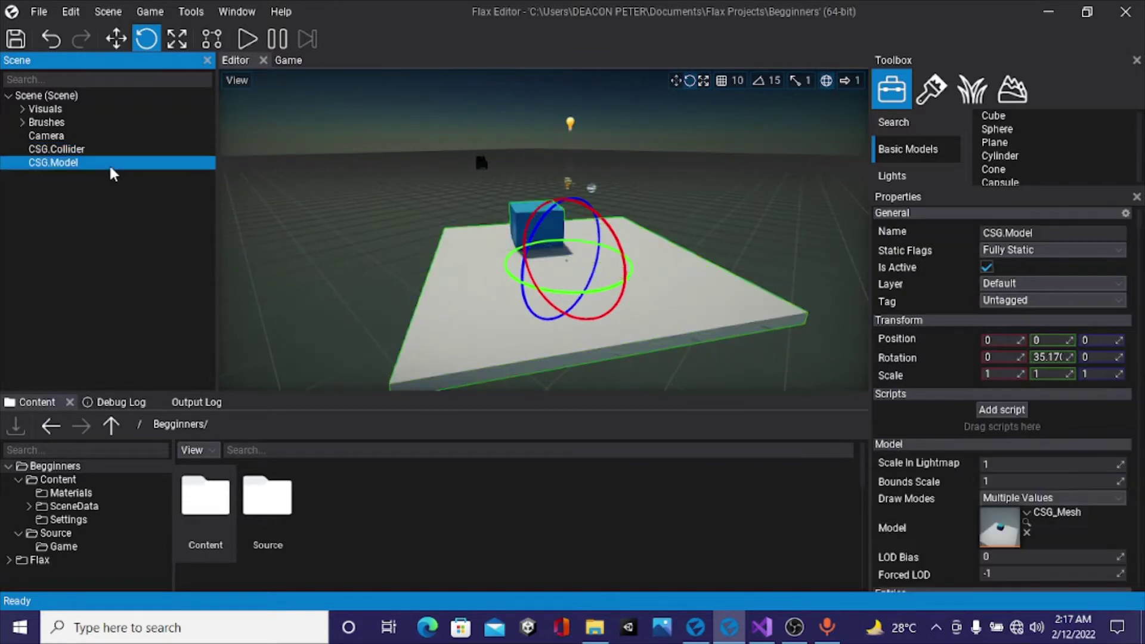
right_click(113, 170)
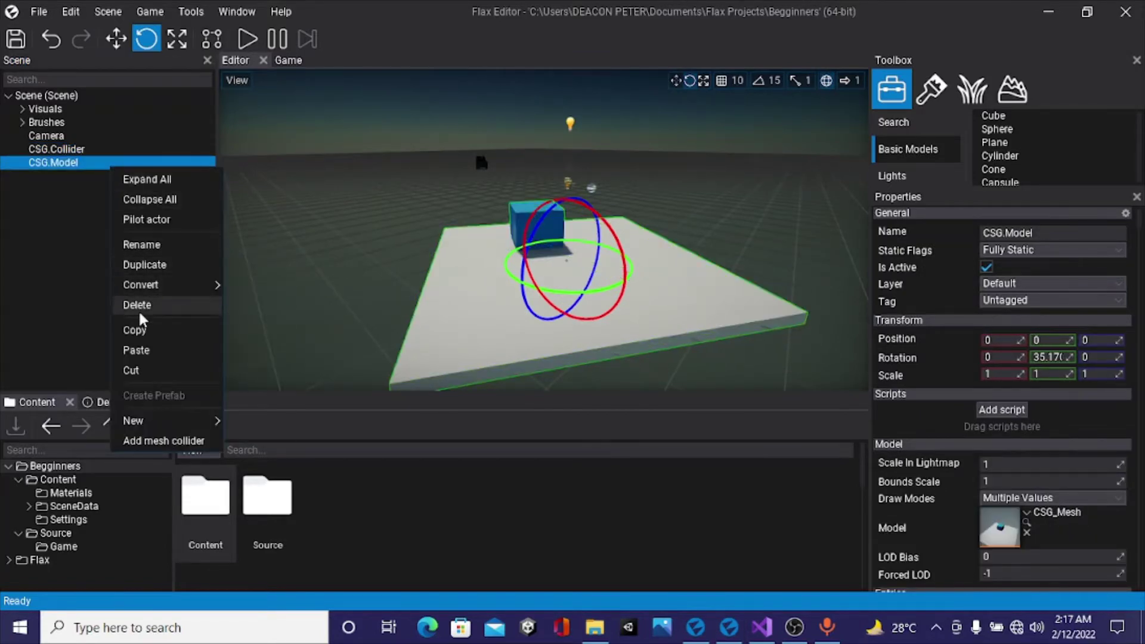
left_click(140, 305)
left_click(85, 151)
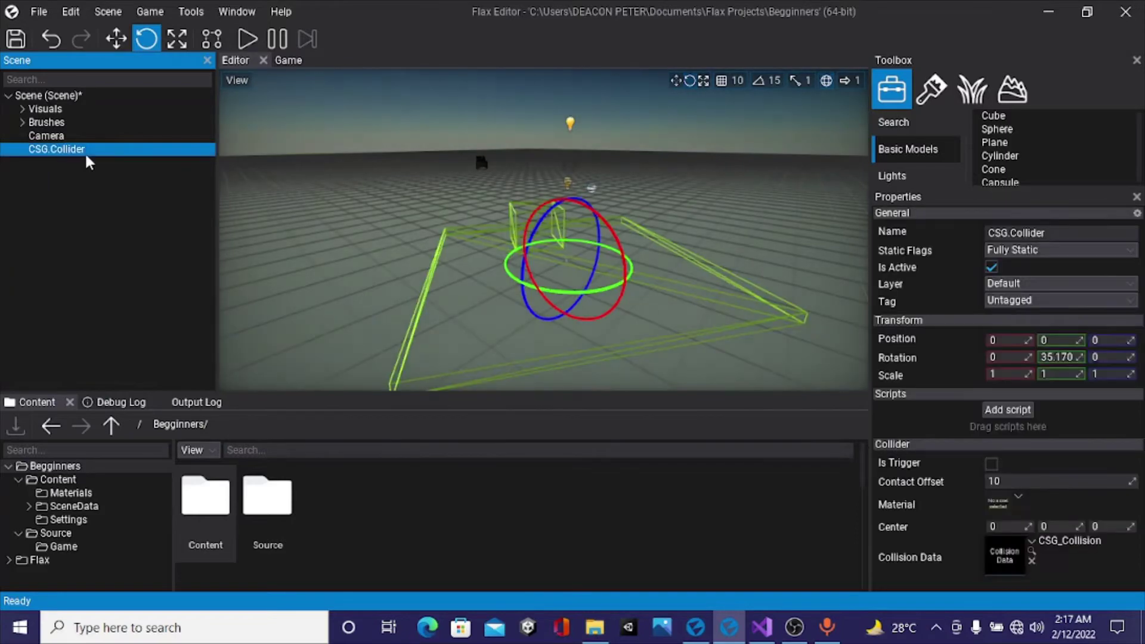
right_click(85, 152)
left_click(115, 293)
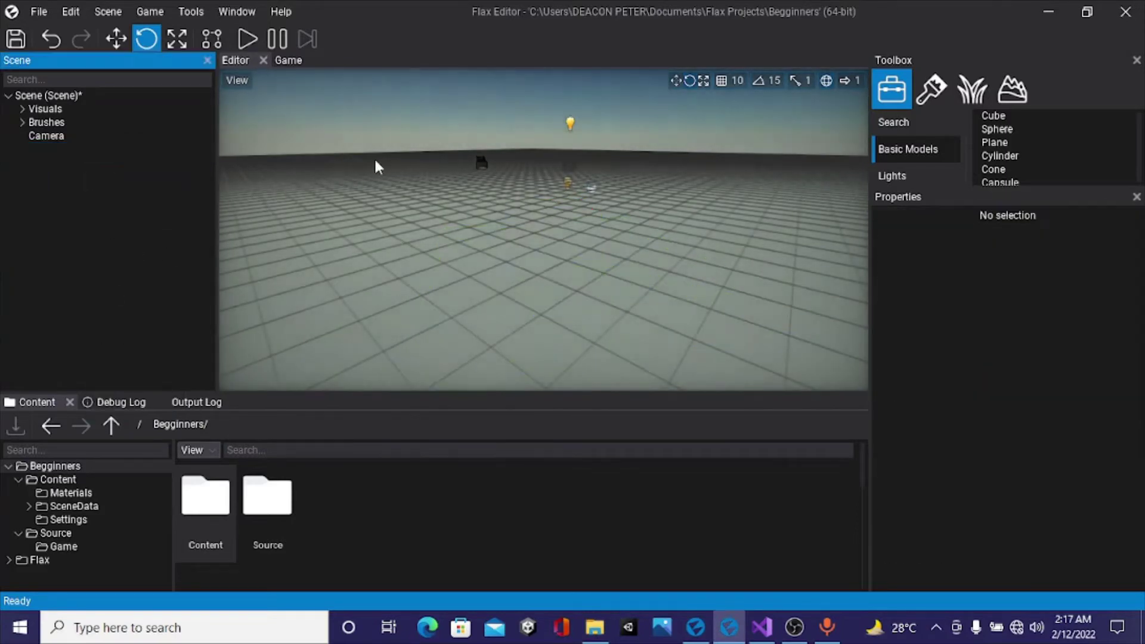
- Reset the Camera's X and Y rotation to 0, leaving Z at -2.4453
left_click(68, 134)
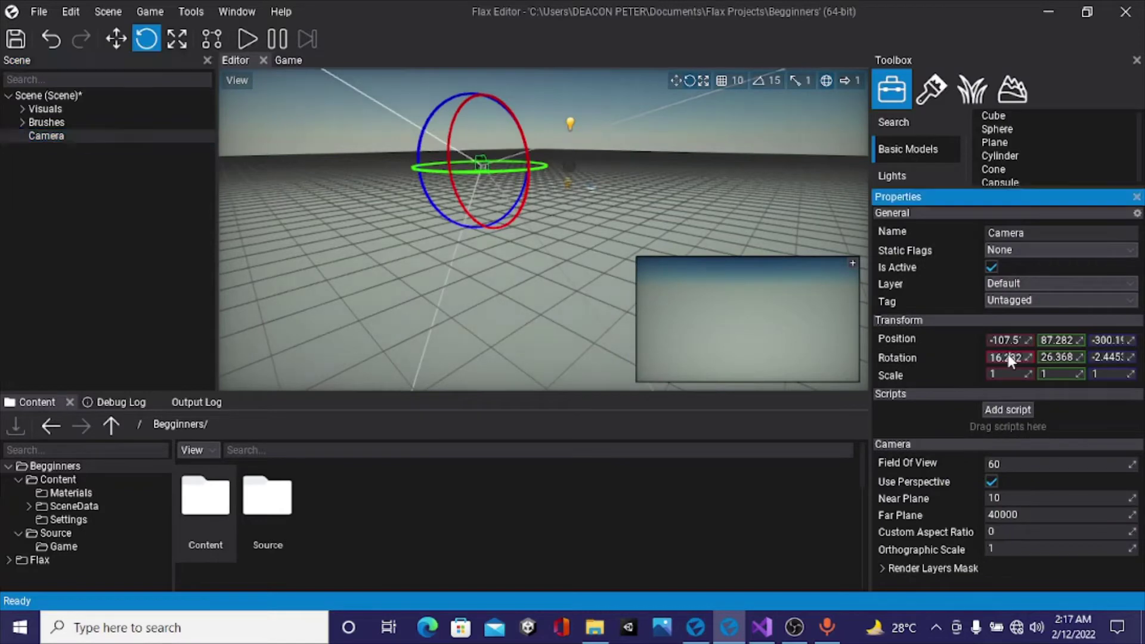
left_click_drag(1008, 357, 1062, 357)
type("0")
left_click(1062, 356)
type("0")
left_click(1106, 357)
type("0")
key("Escape")
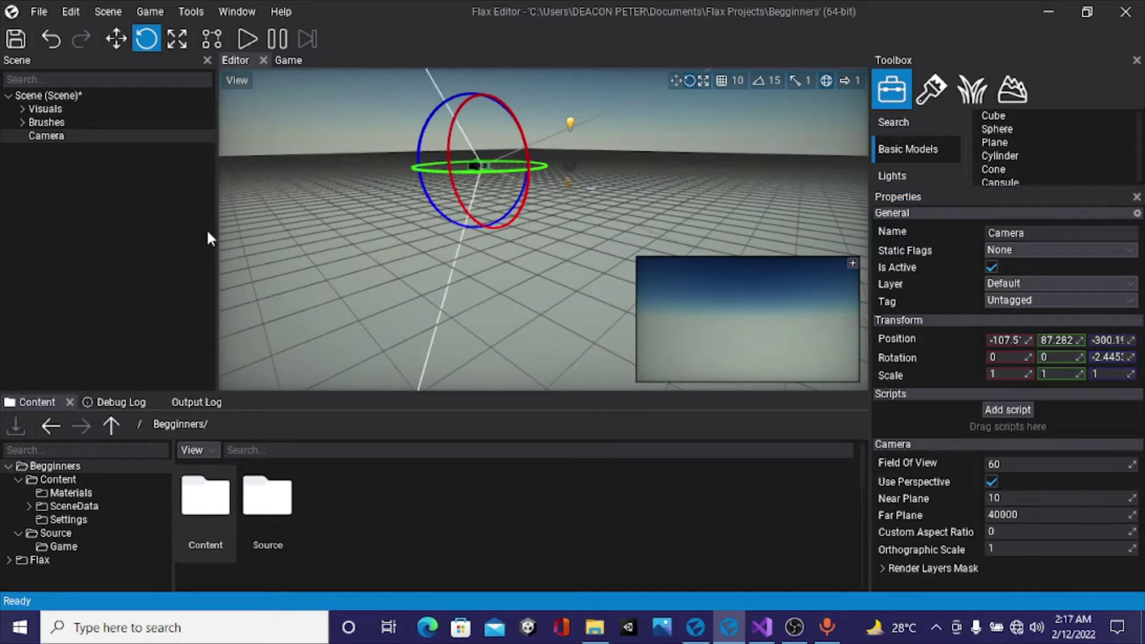
middle_click_drag(586, 223, 523, 207)
scroll(524, 199, "down", 5)
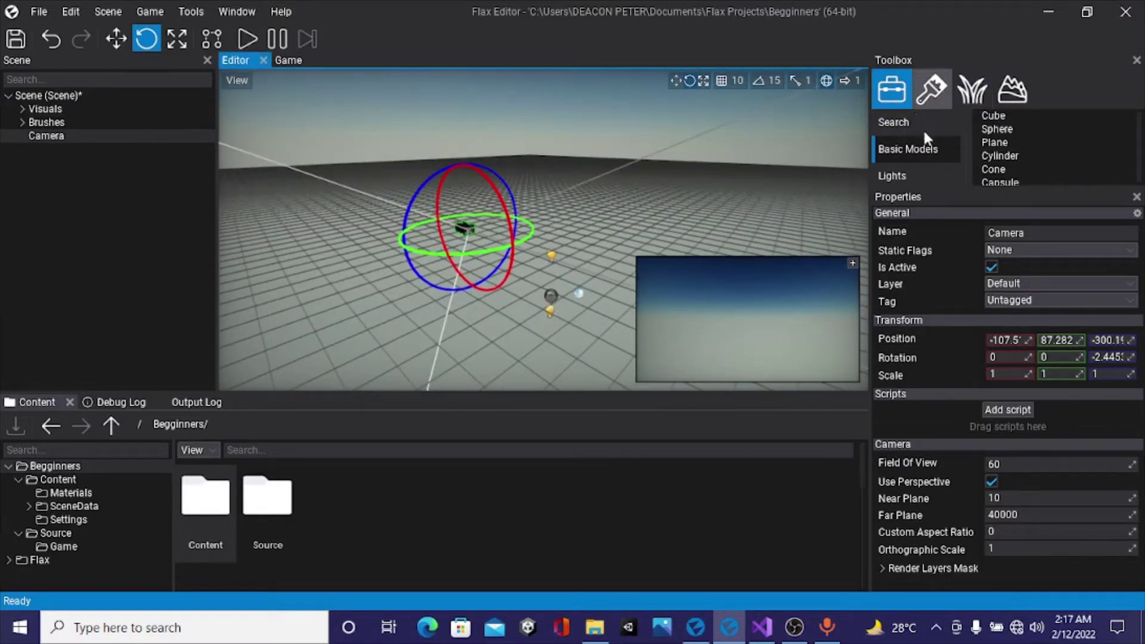
- Add a Cube from the Toolbox as a child of the Camera
left_click(1015, 115)
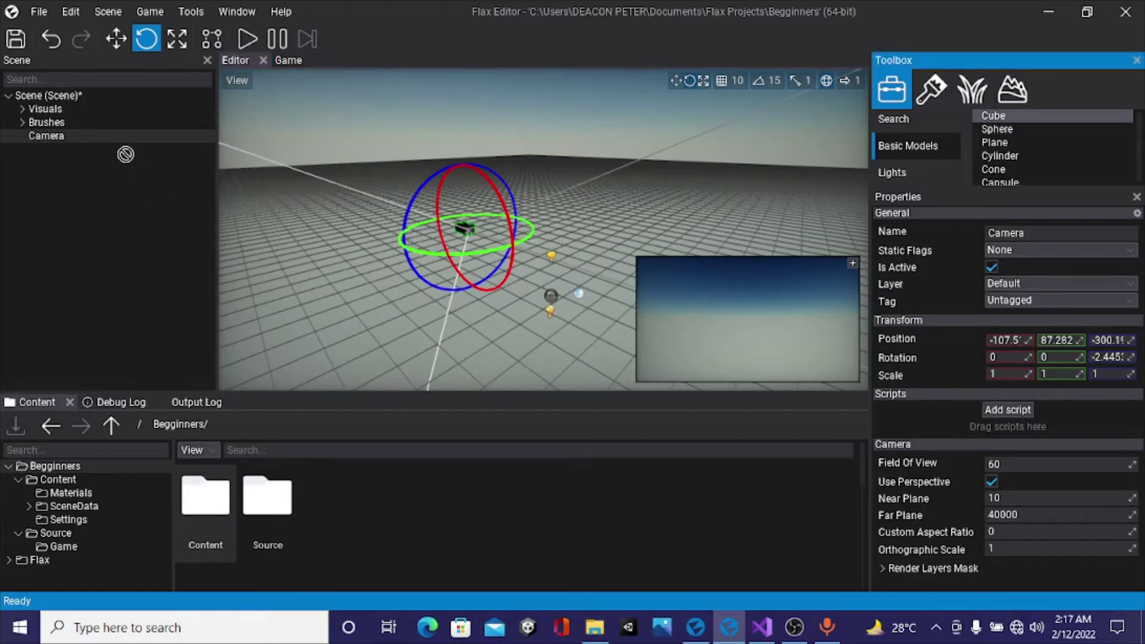
left_click_drag(113, 134, 112, 132)
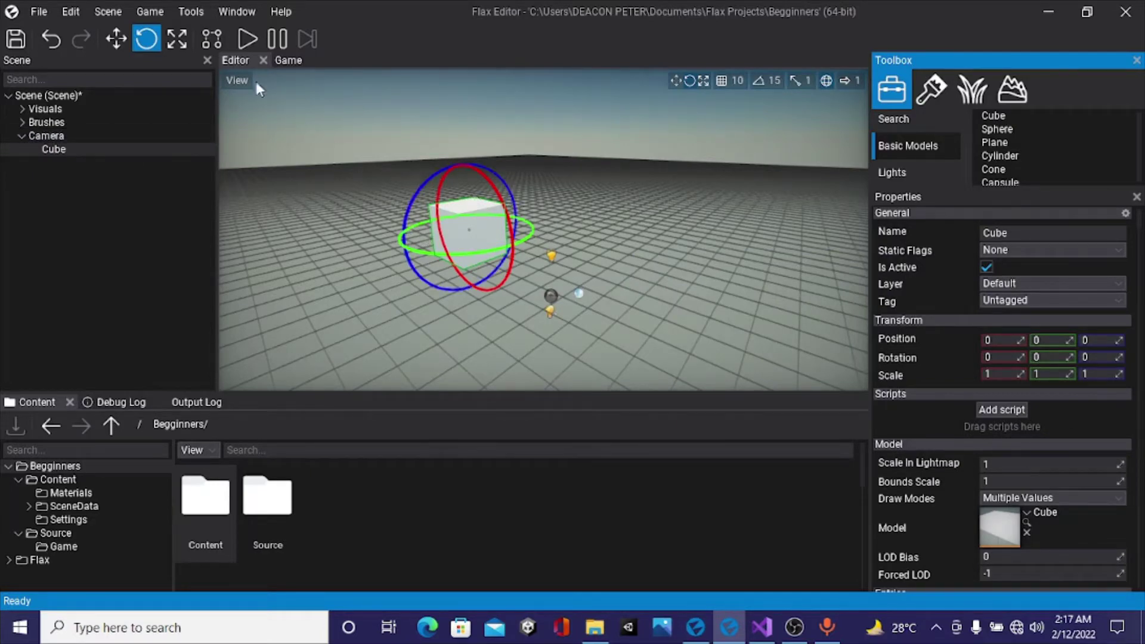
left_click(142, 149)
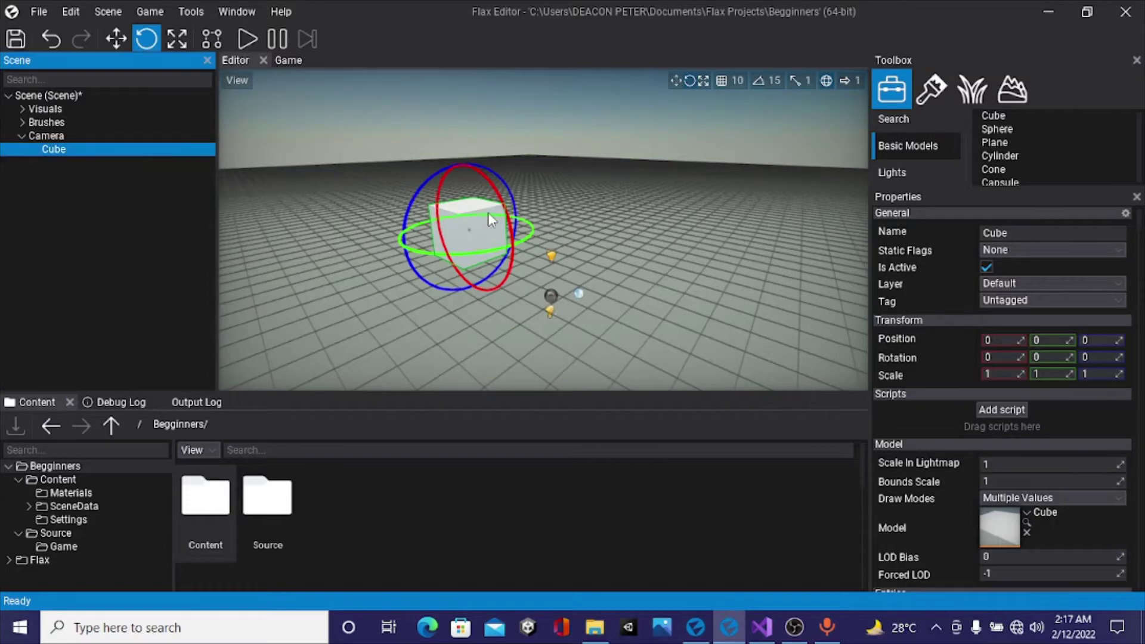
- Dock the Game view beside the scene view and push the cube to 273.01 on Z
key("1")
left_click_drag(285, 62, 851, 212)
left_click_drag(705, 264, 612, 256)
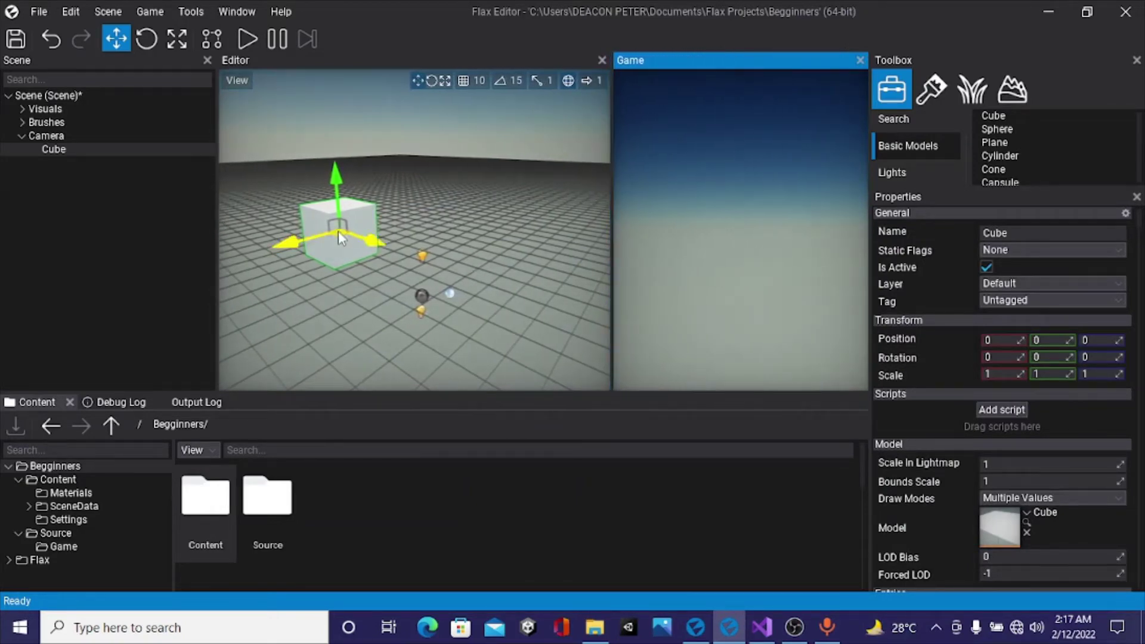
left_click_drag(373, 241, 553, 235)
- Scale the cube flat and long along X and Z into a ground slab
key("3")
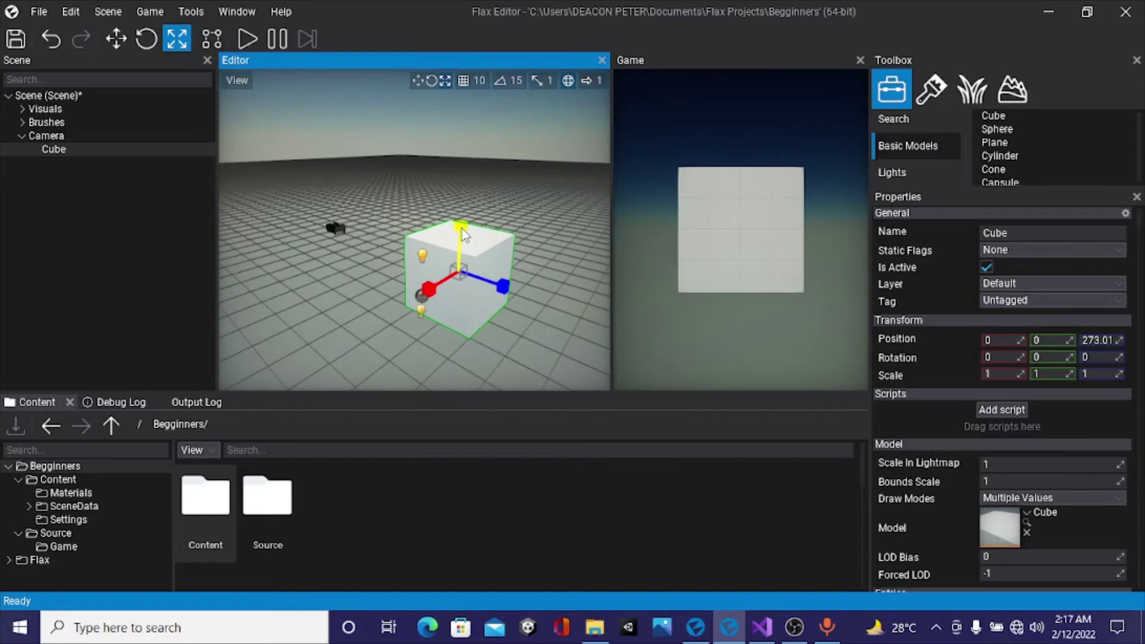
left_click_drag(462, 229, 477, 288)
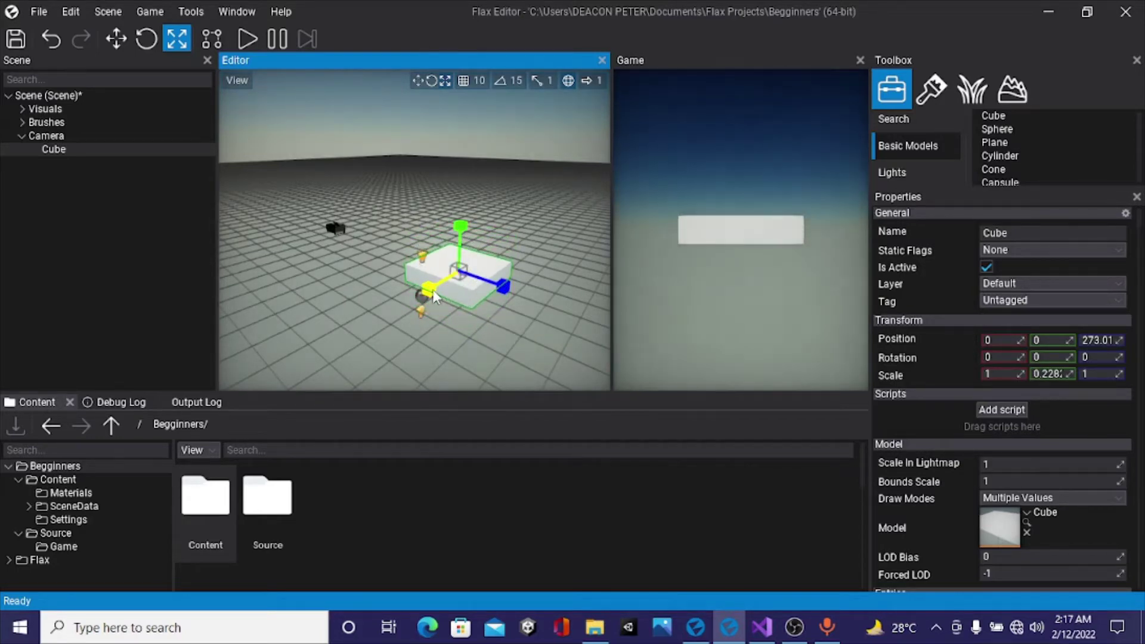
left_click_drag(434, 293, 361, 291)
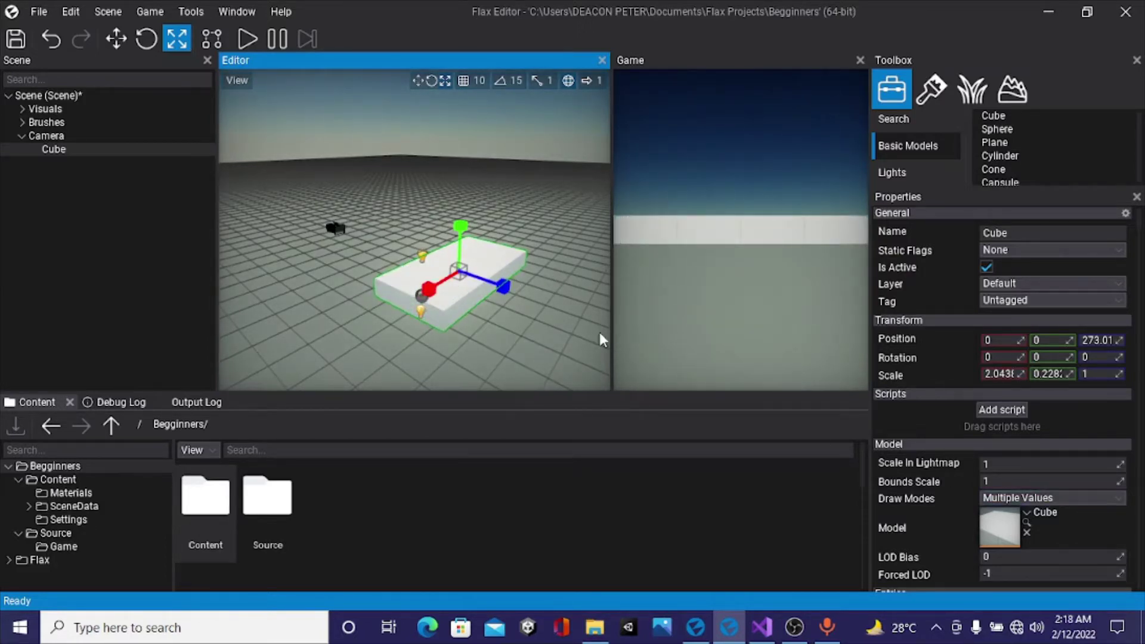
left_click_drag(508, 290, 1014, 429)
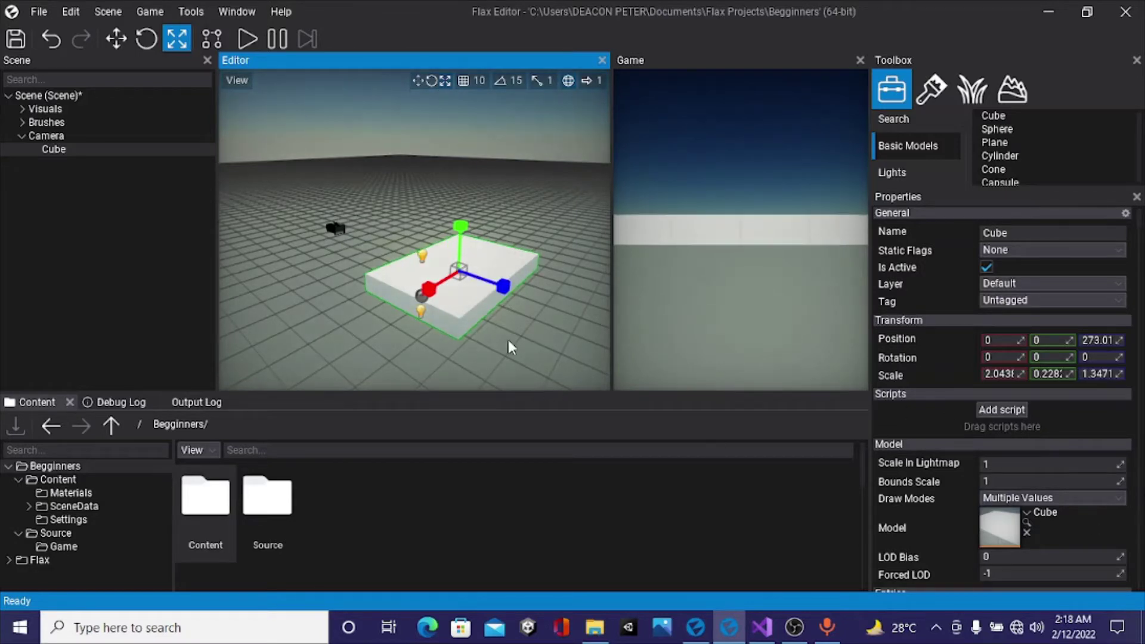
left_click_drag(503, 289, 817, 434)
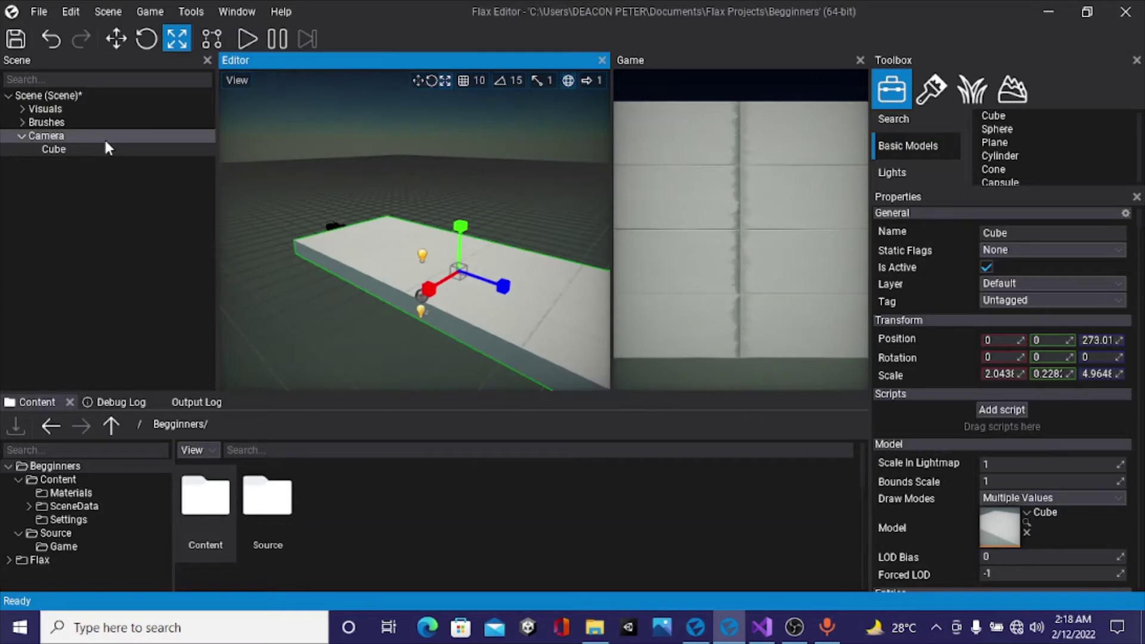
- Unparent the Cube from the Camera and raise the camera to 137.34 Y, -349.08 Z
left_click_drag(99, 149, 101, 126)
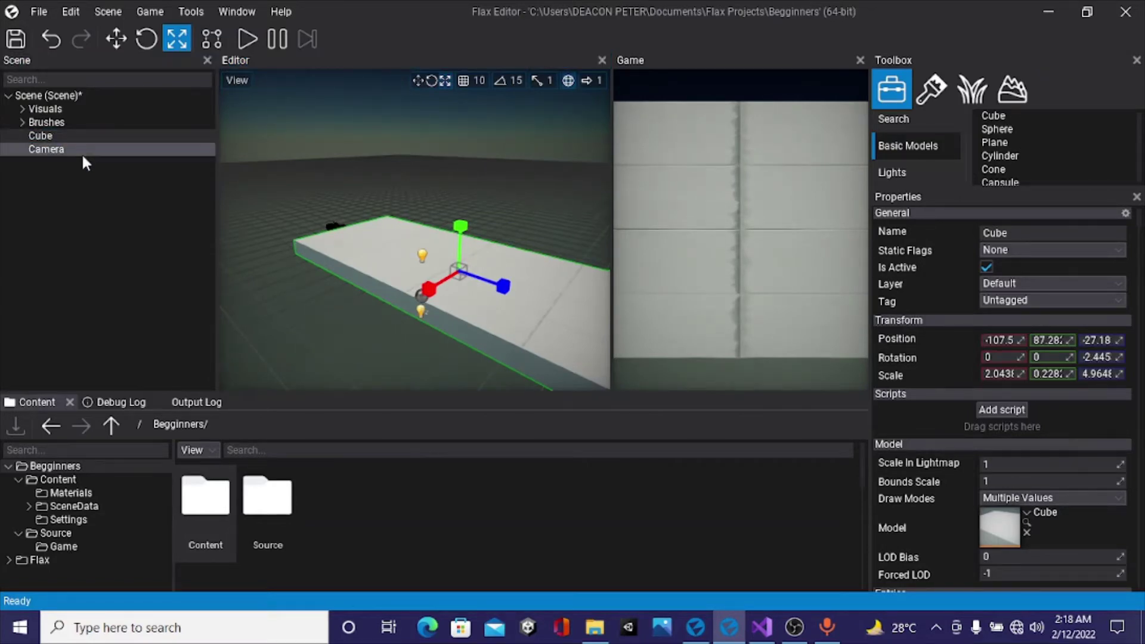
left_click(83, 154)
key("1")
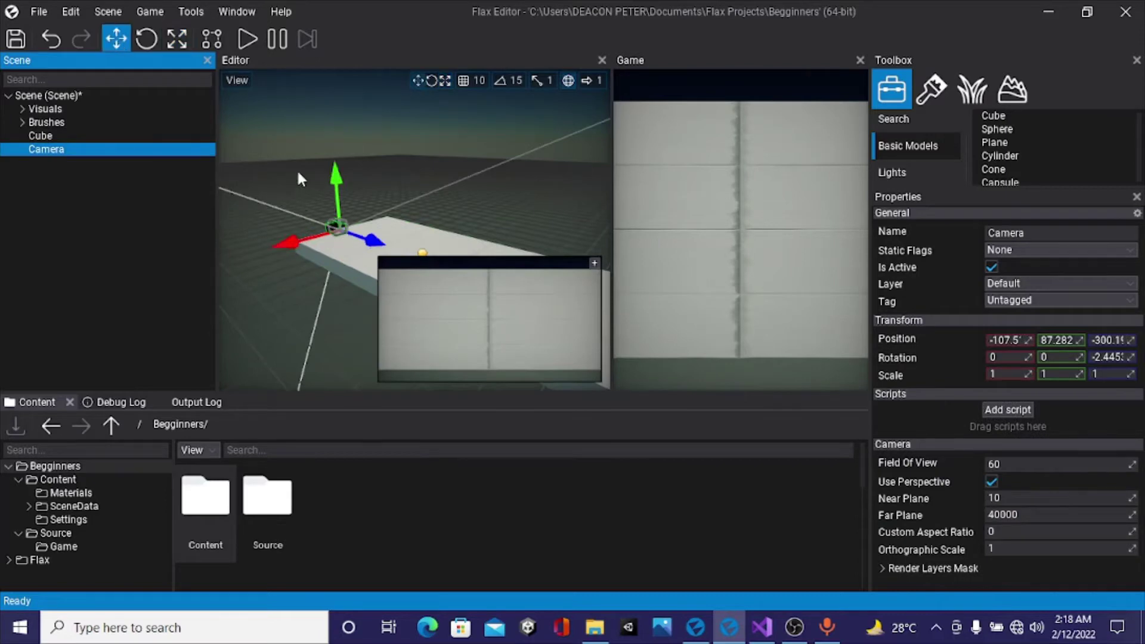
left_click_drag(338, 169, 340, 139)
left_click_drag(366, 214, 348, 216)
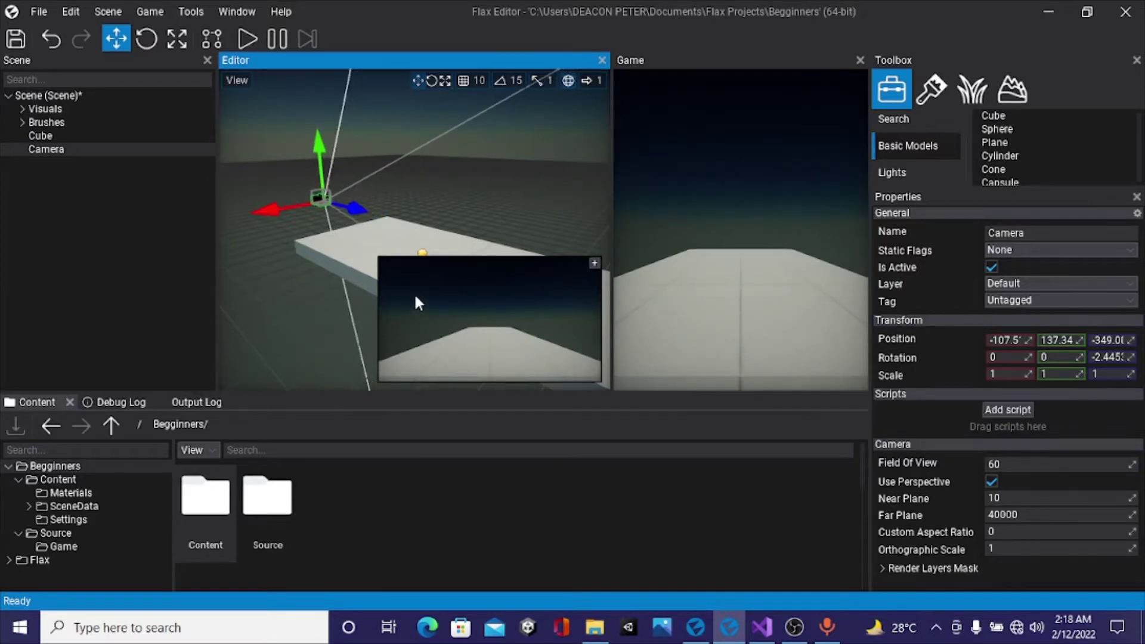
scroll(329, 179, "up", 5)
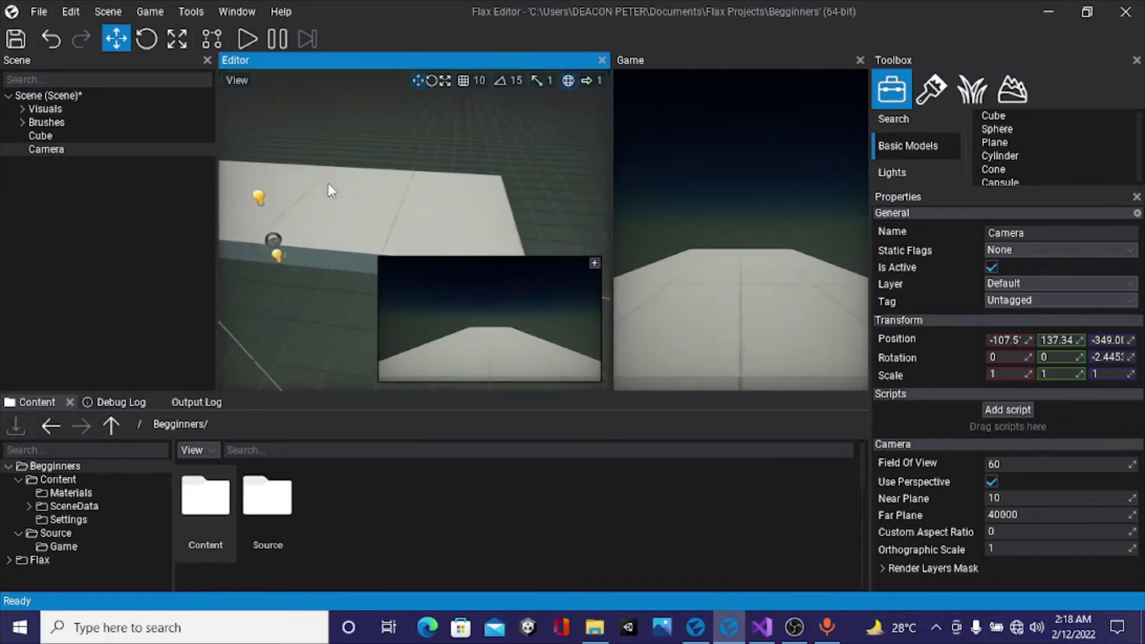
key("f")
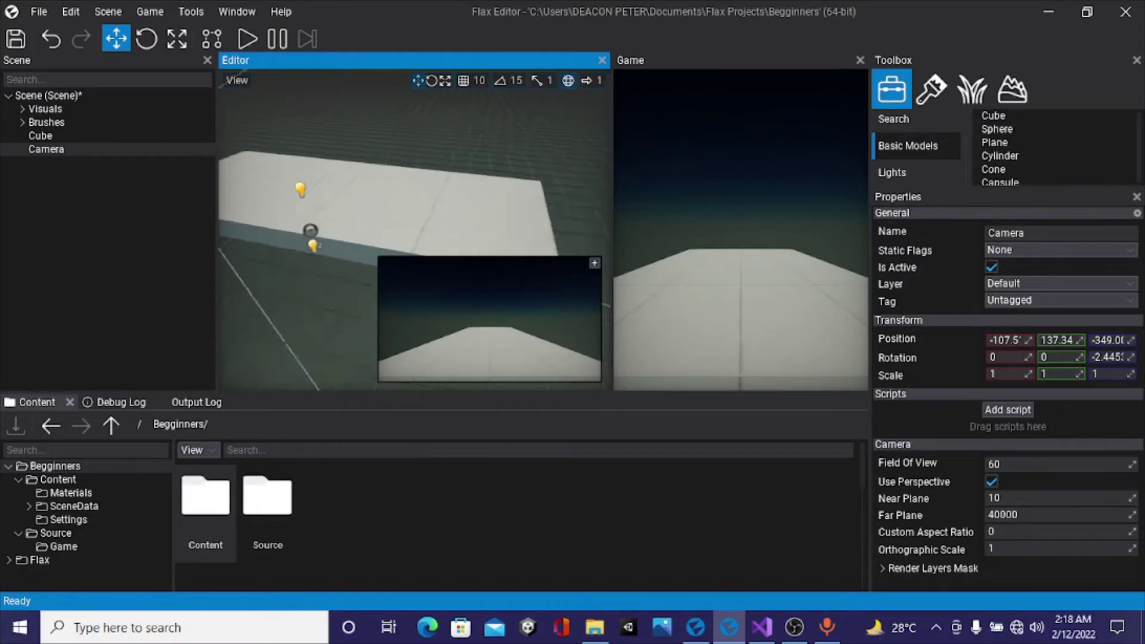
- Create a new material named GroundMaterial in the Materials folder
left_click(92, 492)
right_click(396, 526)
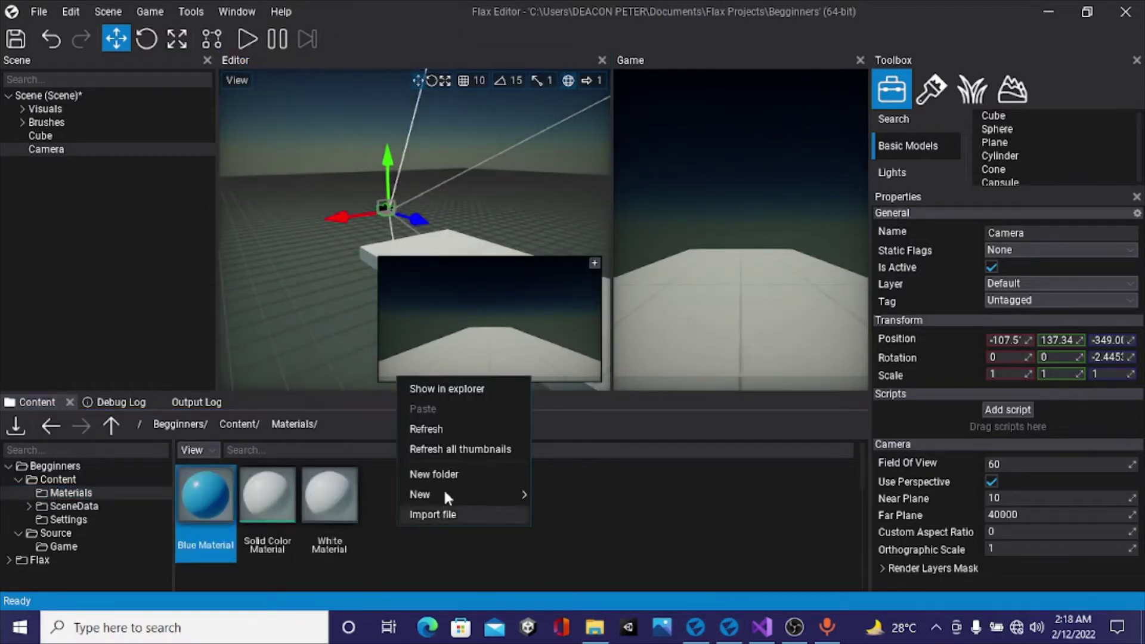
mouse_move(499, 493)
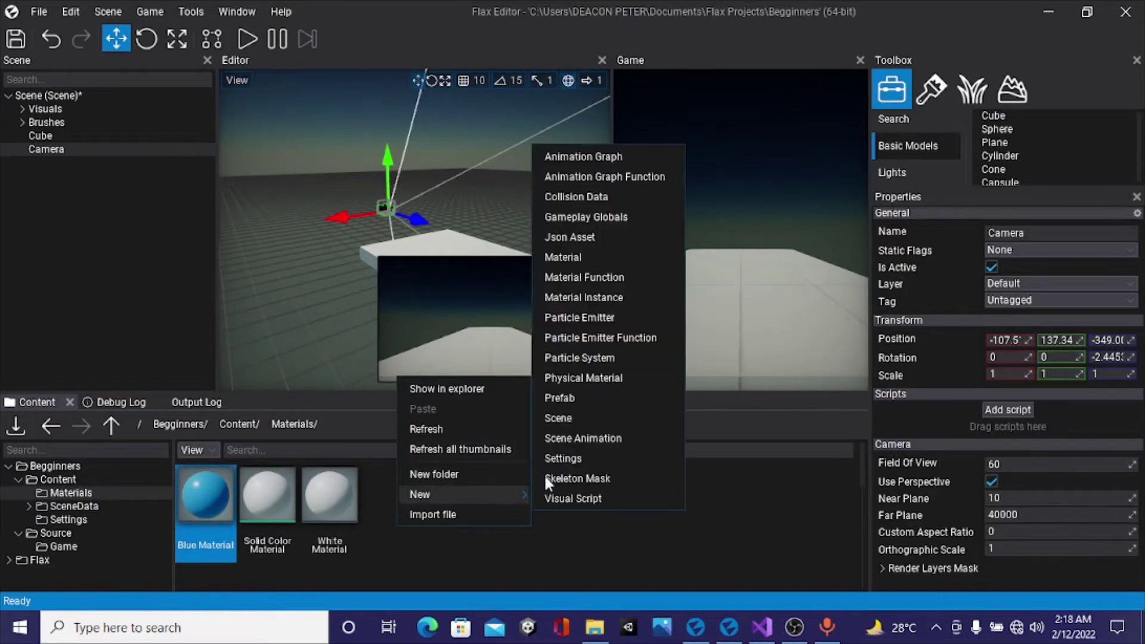
left_click(570, 257)
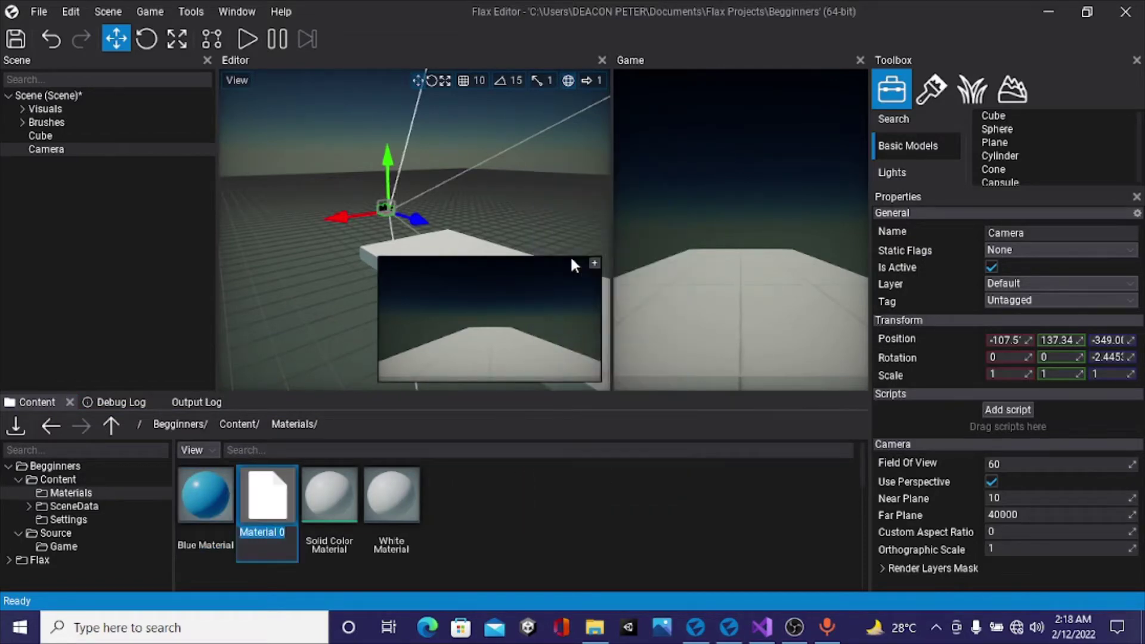
type("GroundMaterial")
key("Return")
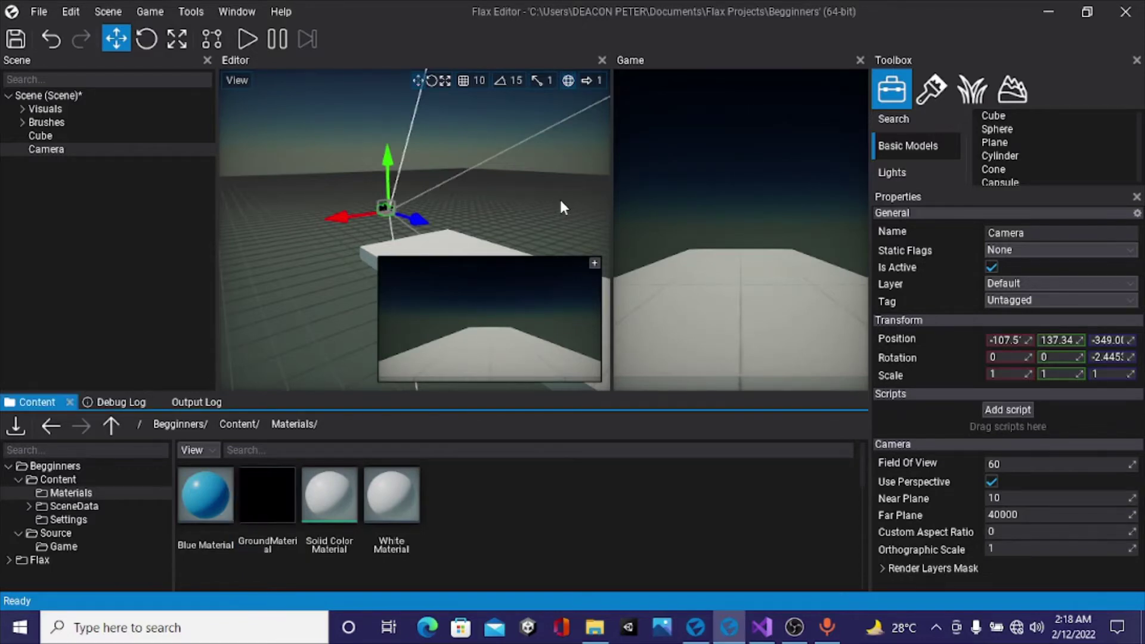
- Add a white FFFFFFFF Color node wired to the Material's Color input
double_click(272, 477)
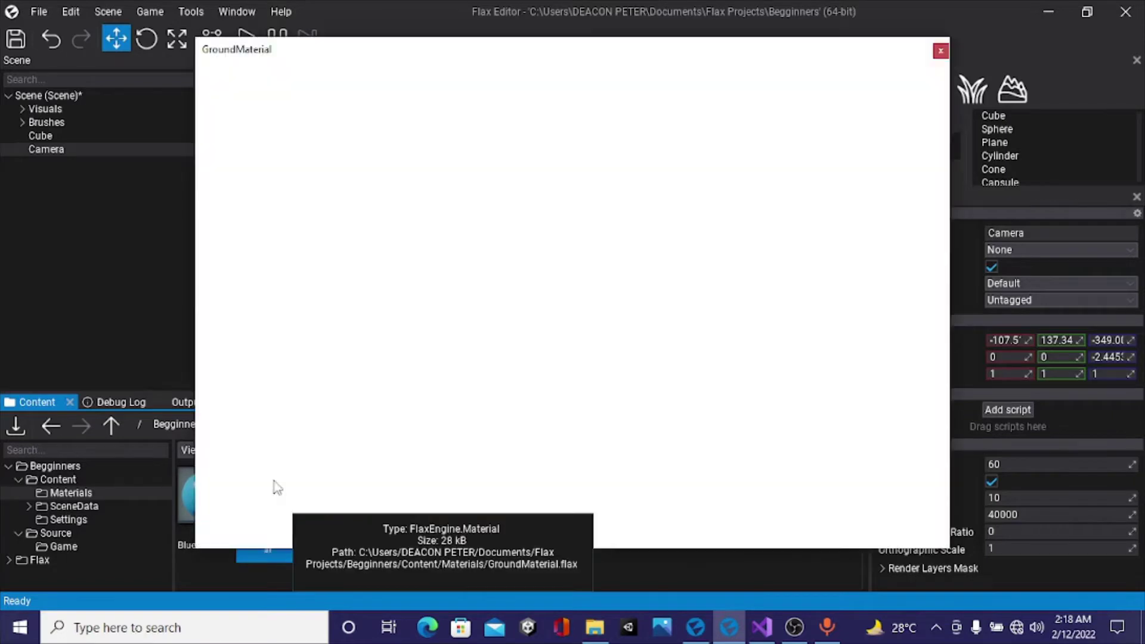
scroll(420, 281, "down", 2)
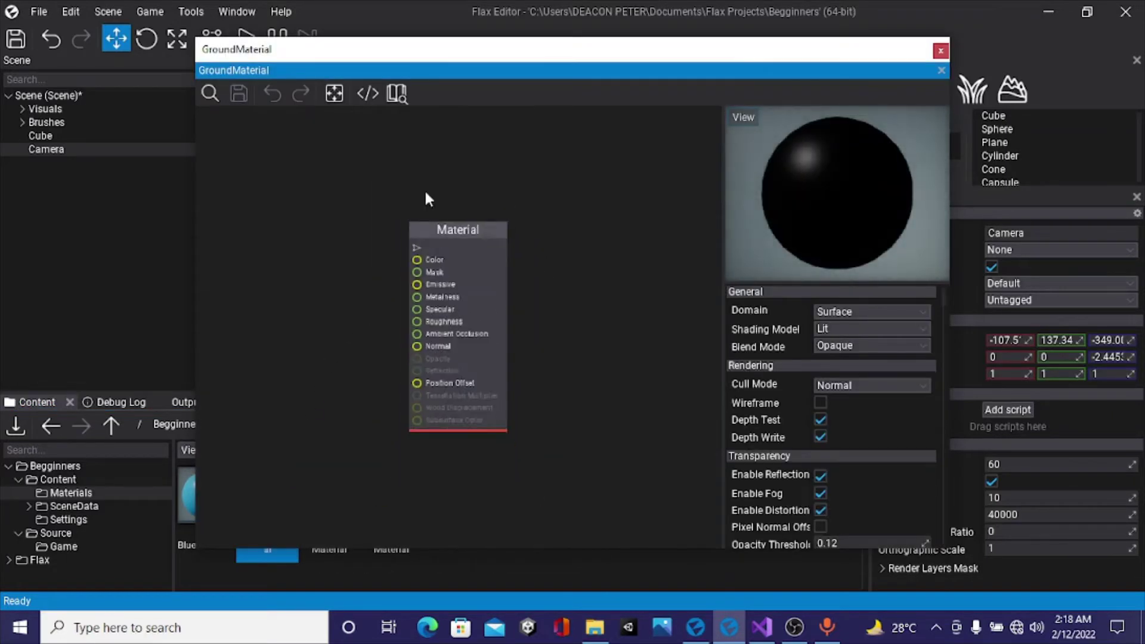
right_click(294, 279)
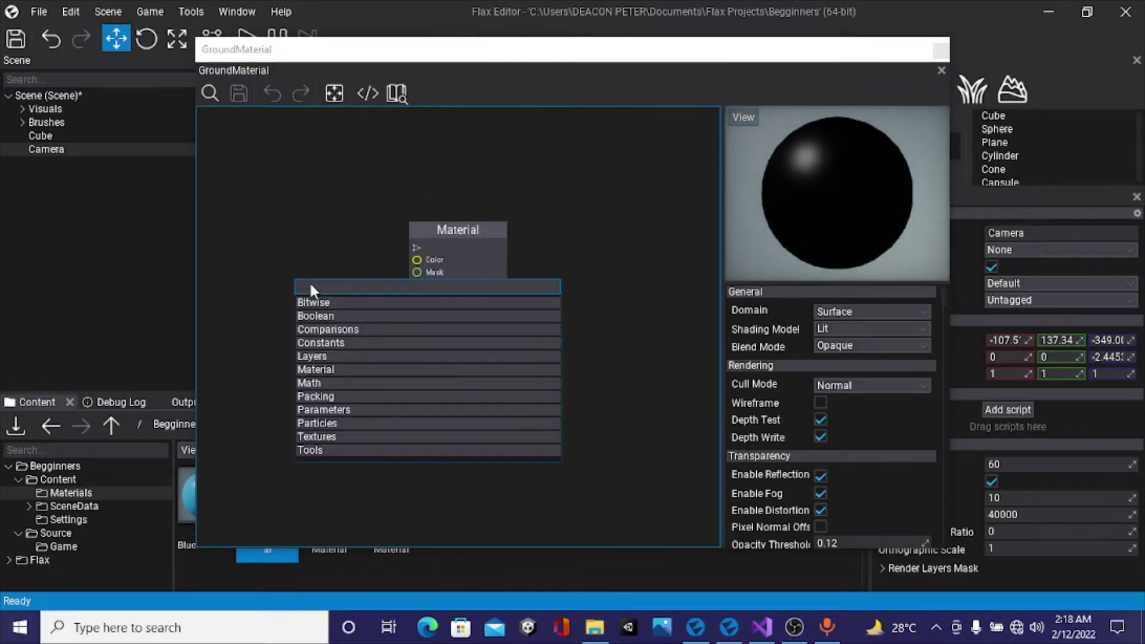
type("color")
key("Return")
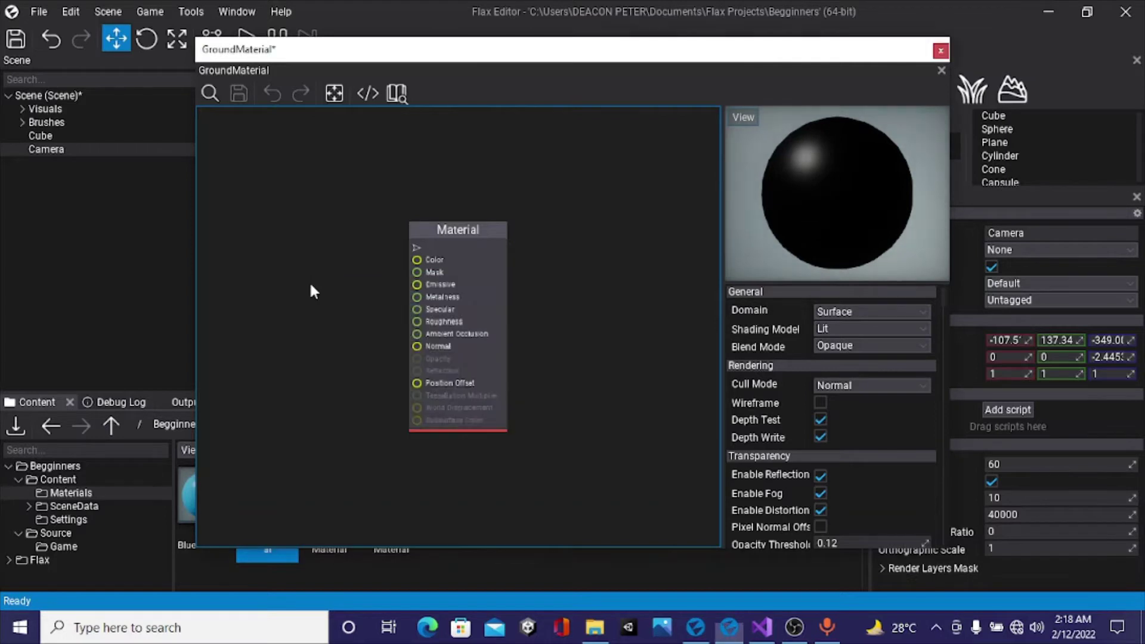
left_click(303, 301)
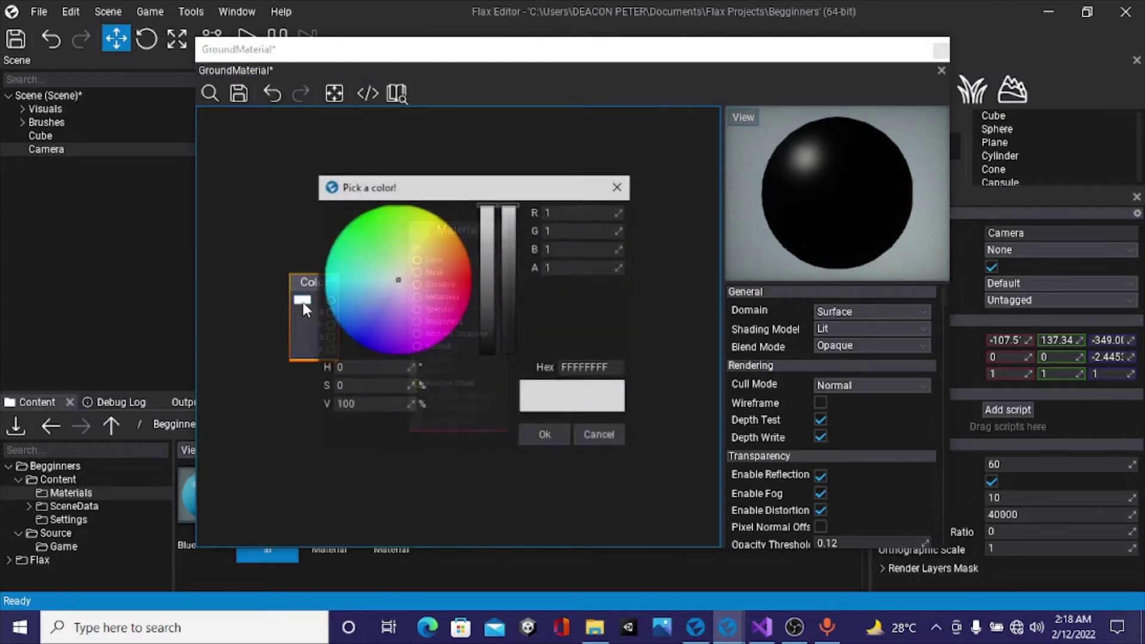
left_click(547, 436)
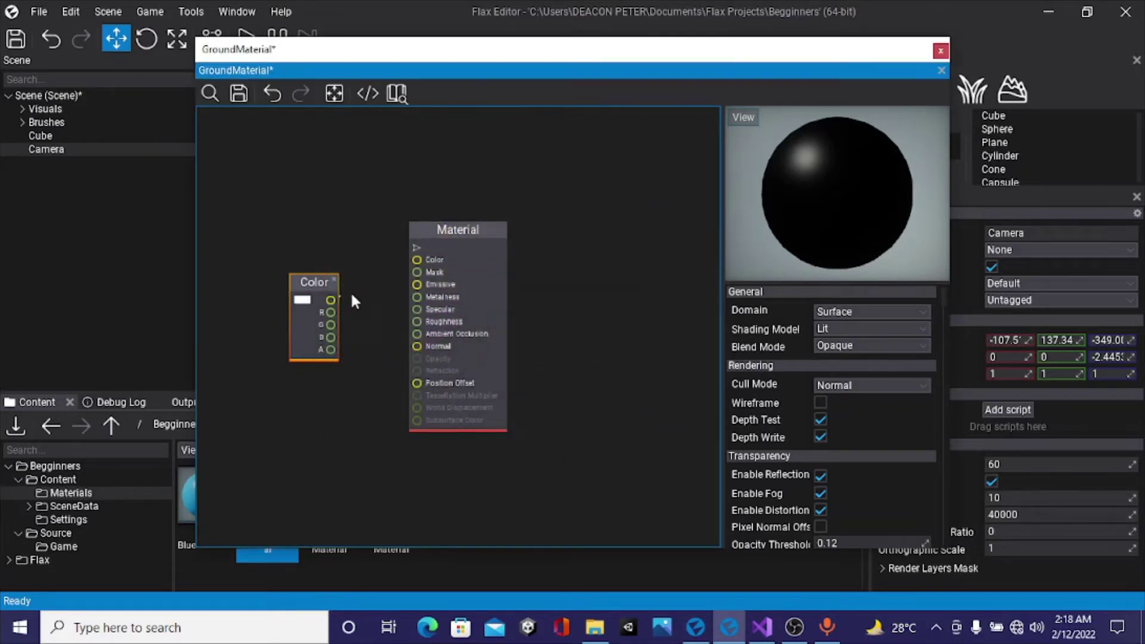
left_click_drag(354, 300, 417, 260)
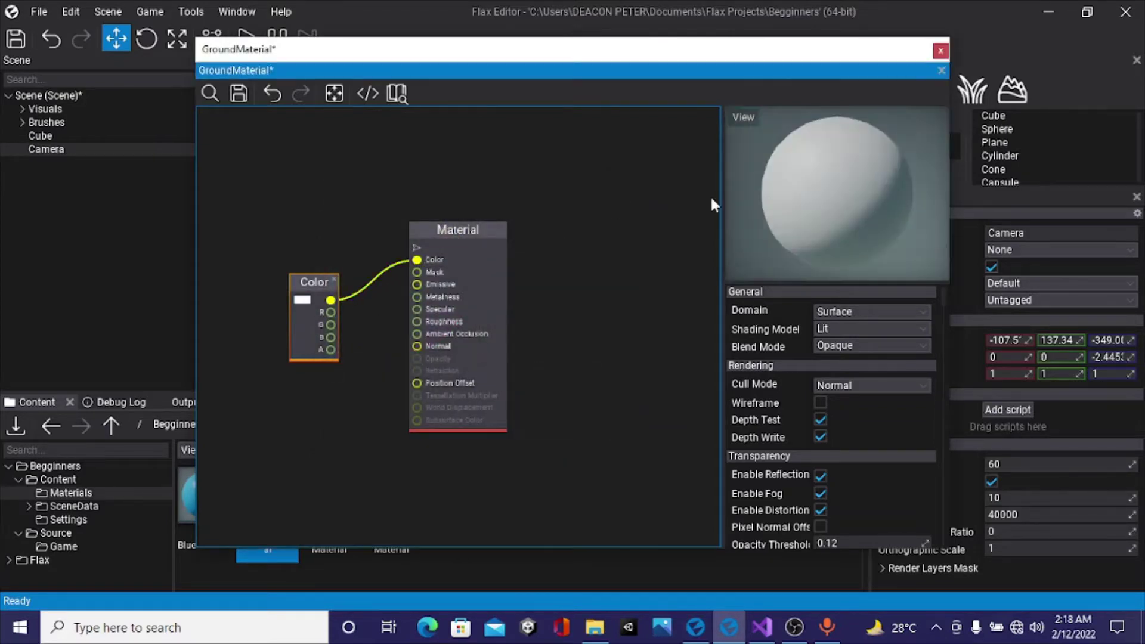
- Save GroundMaterial and close its material editor
left_click_drag(787, 194, 823, 187)
scroll(275, 146, "up", 2)
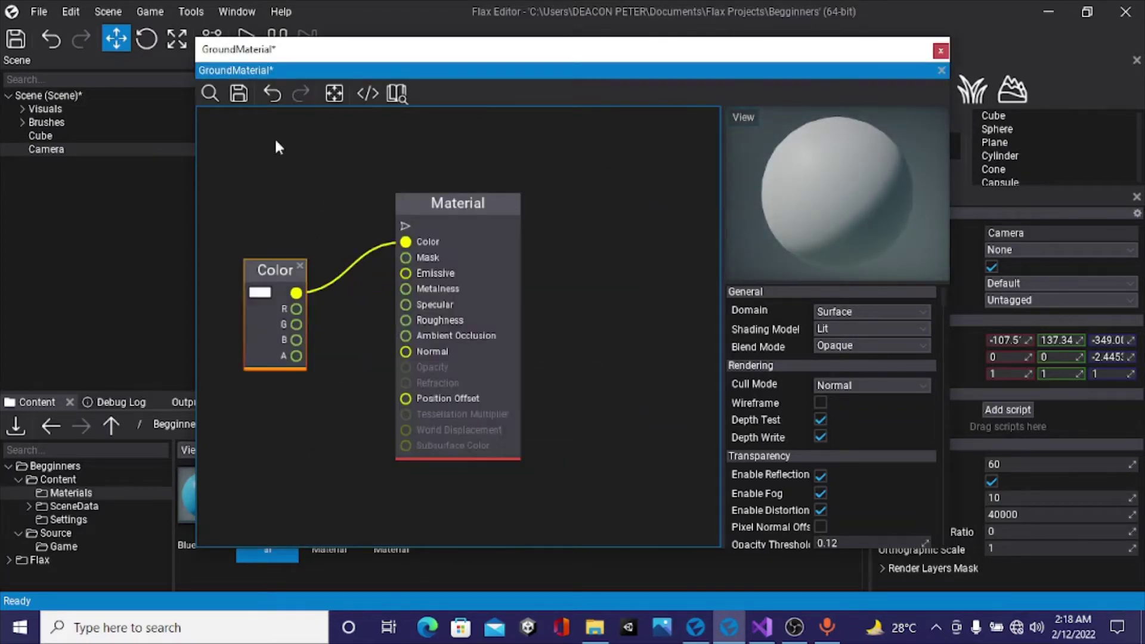
left_click(239, 94)
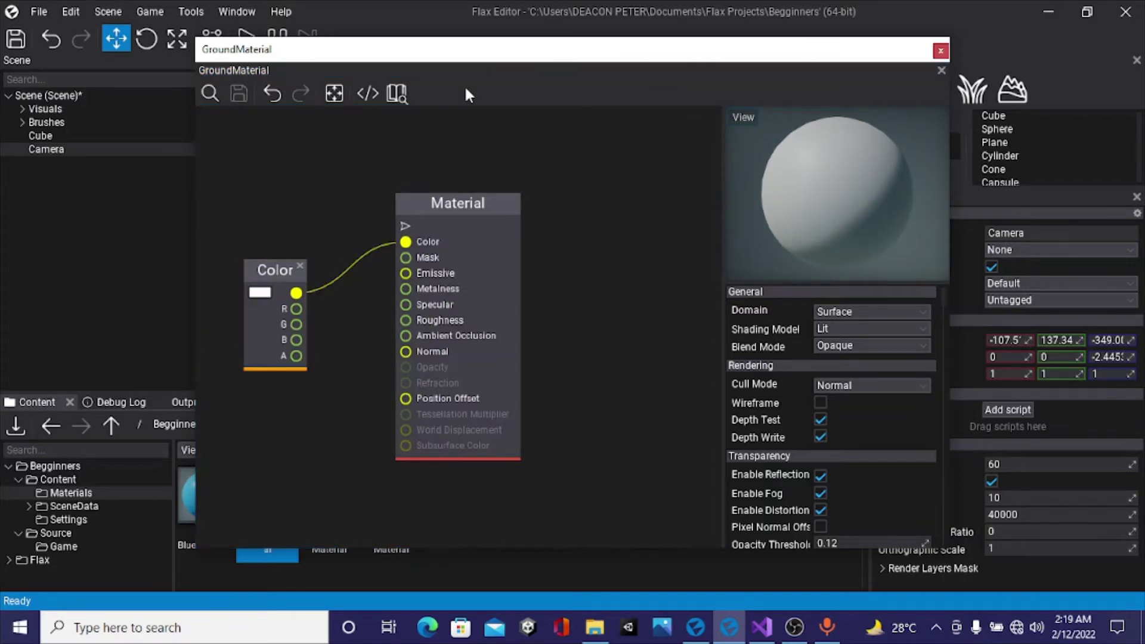
left_click(940, 51)
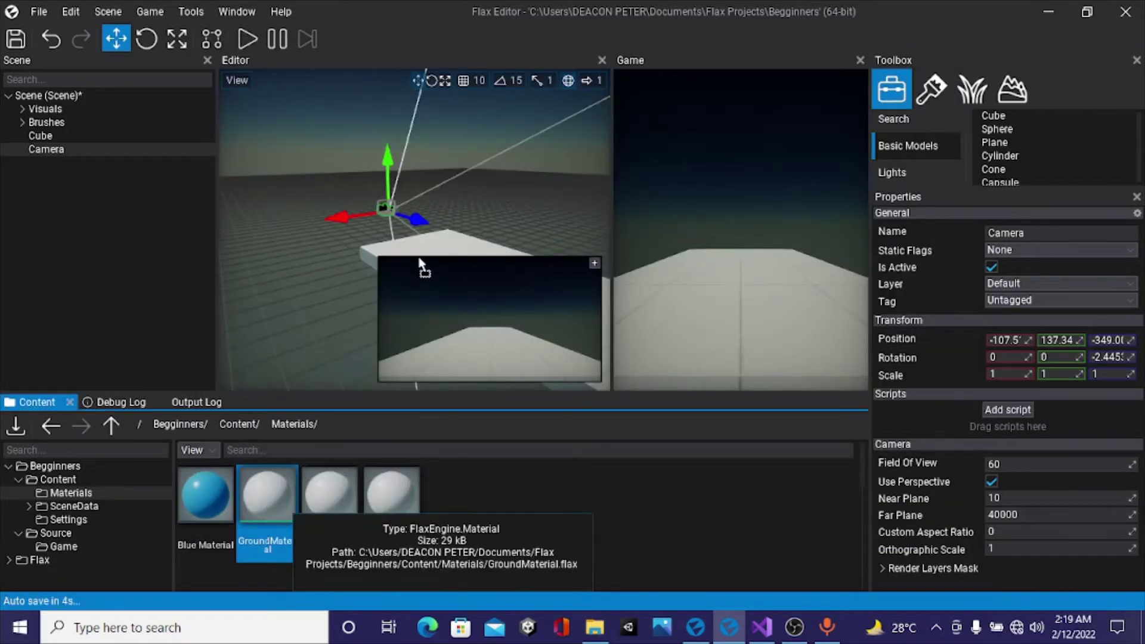
- Attach a Box Collider from the Physics items to the Cube slab
right_click_drag(356, 202, 406, 225)
left_click(66, 138)
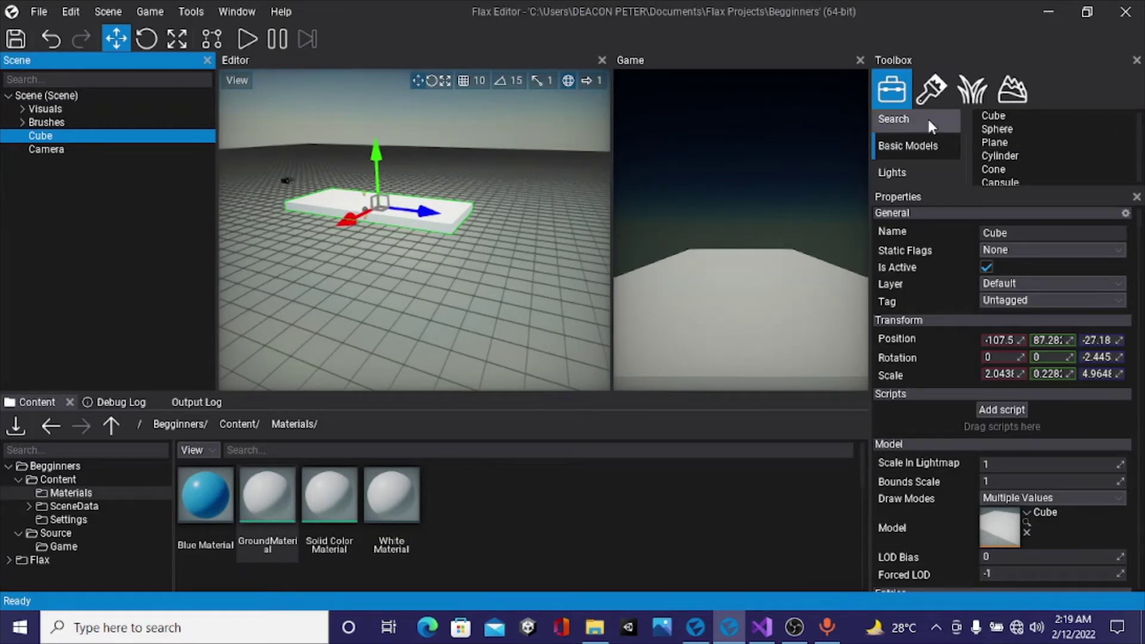
scroll(925, 116, "down", 3)
left_click(915, 140)
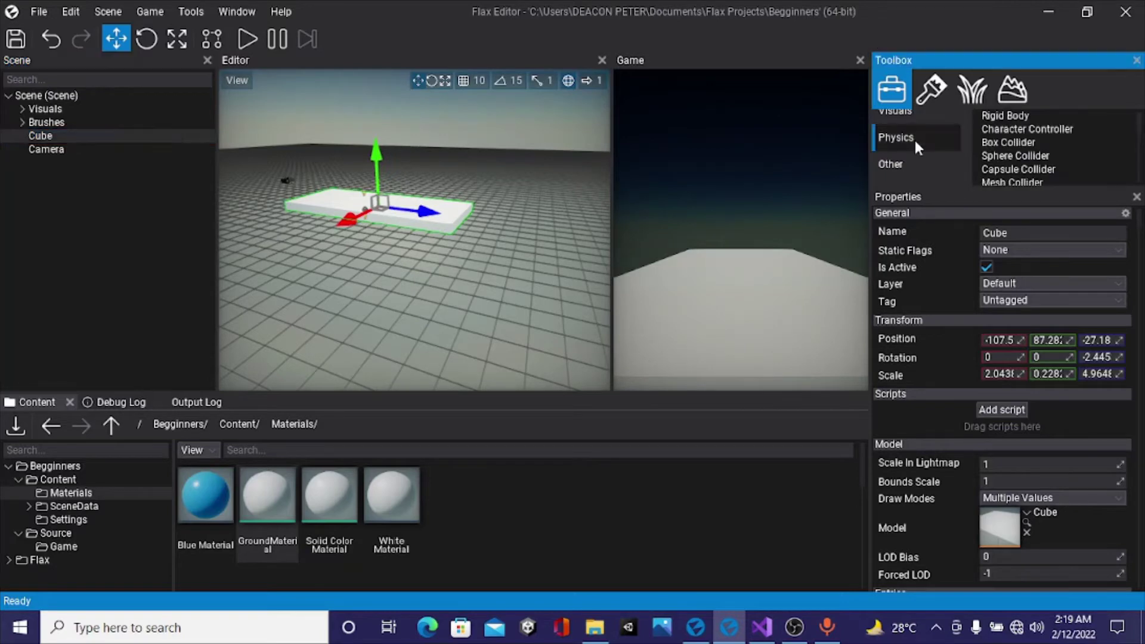
left_click_drag(1036, 142, 106, 130)
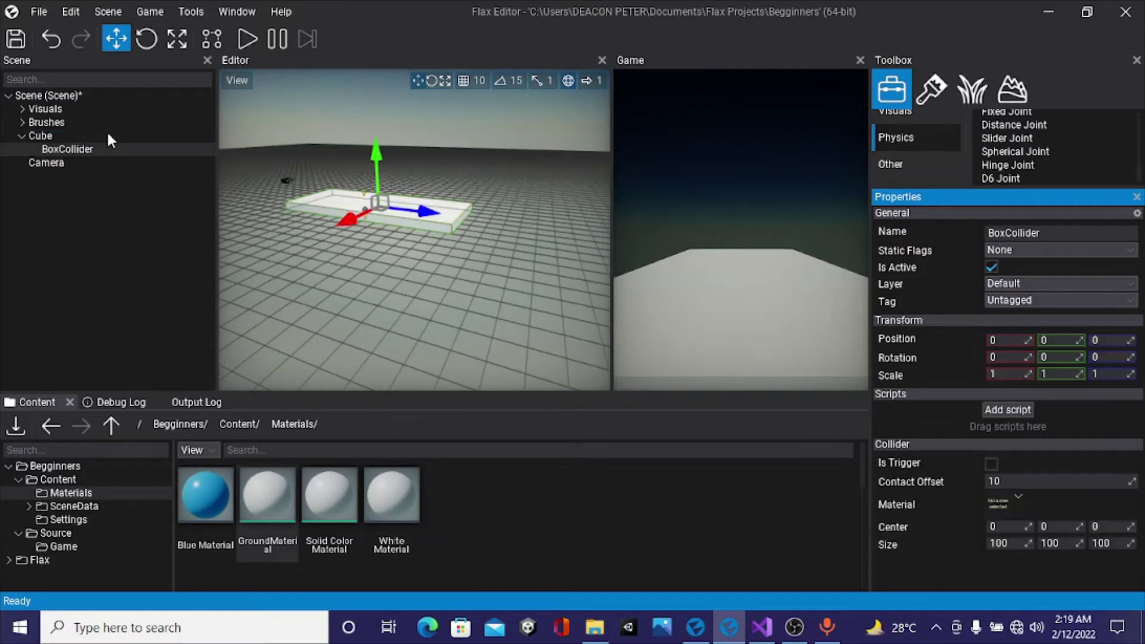
left_click(23, 136)
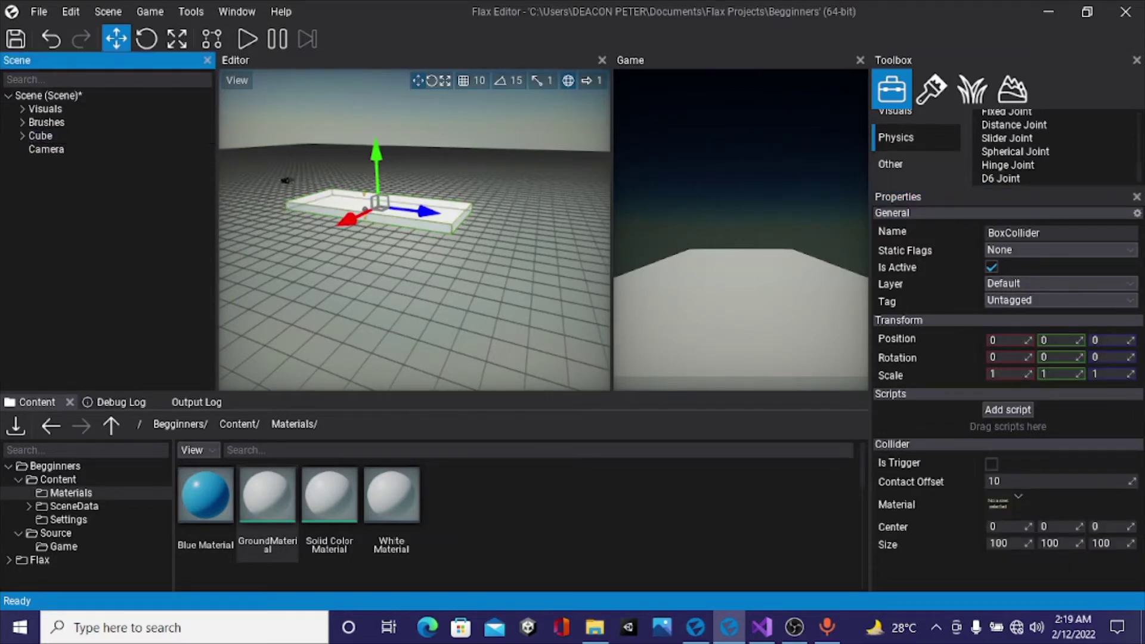
- Rename the Cube slab to Gground
scroll(909, 160, "up", 3)
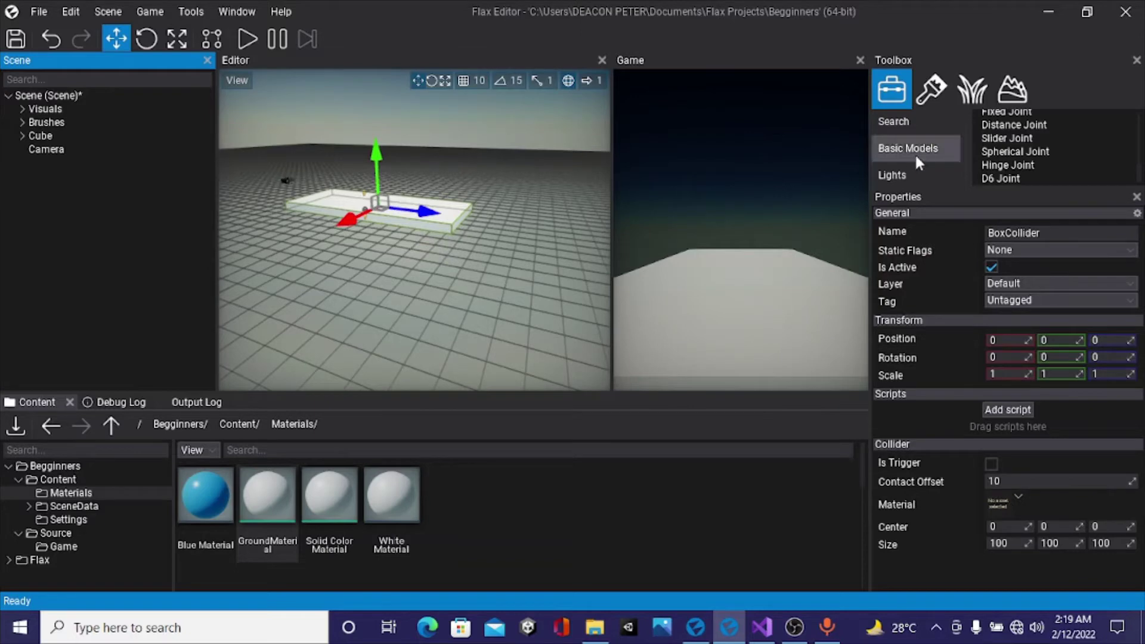
left_click(920, 151)
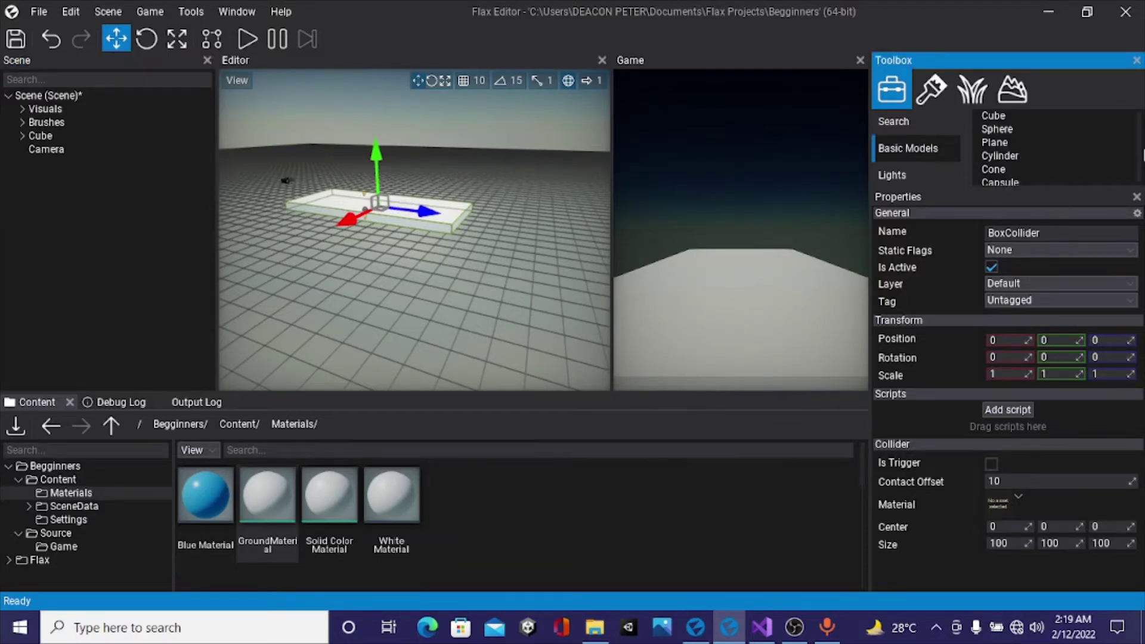
left_click(98, 137)
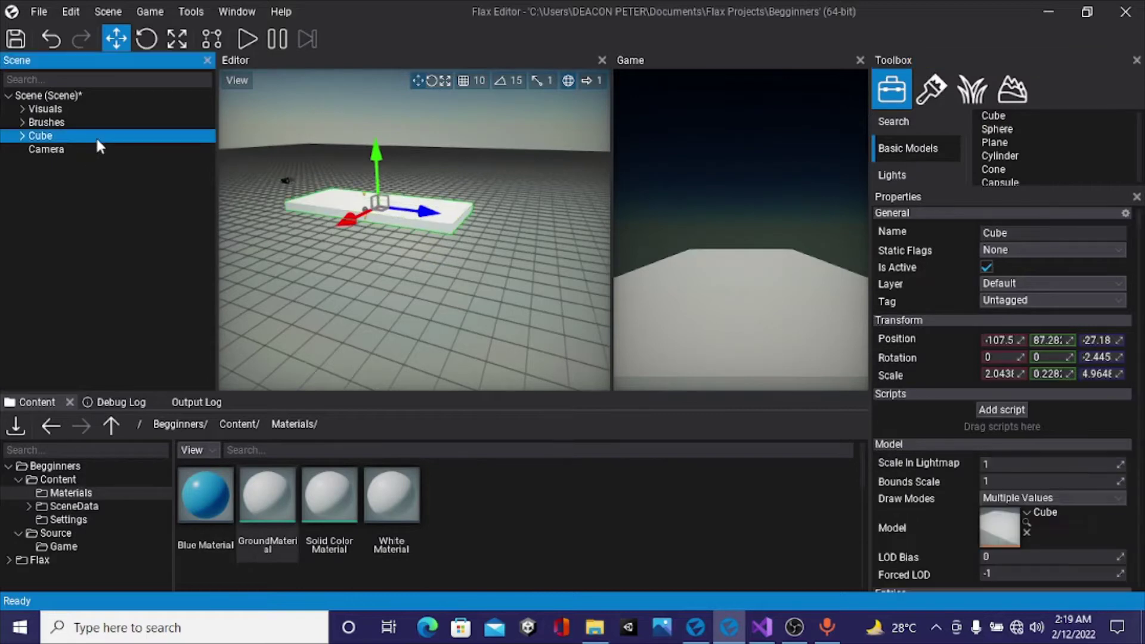
right_click(96, 136)
left_click(127, 218)
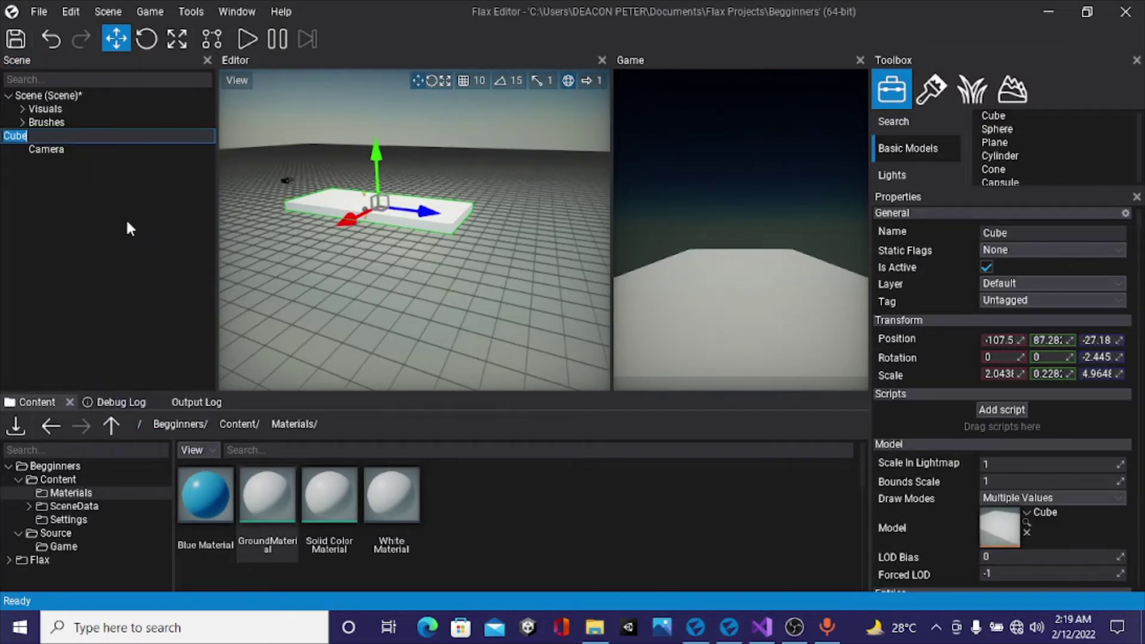
type("Gground")
key("Return")
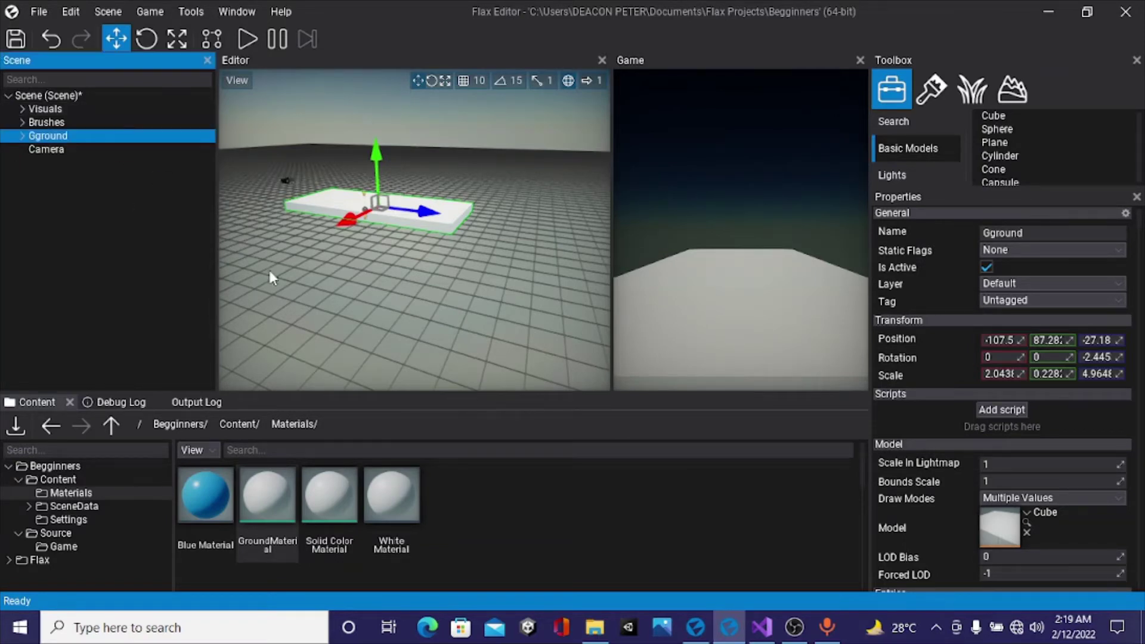
scroll(417, 227, "up", 2)
scroll(500, 237, "up", 2)
scroll(499, 238, "up", 2)
scroll(499, 235, "down", 2)
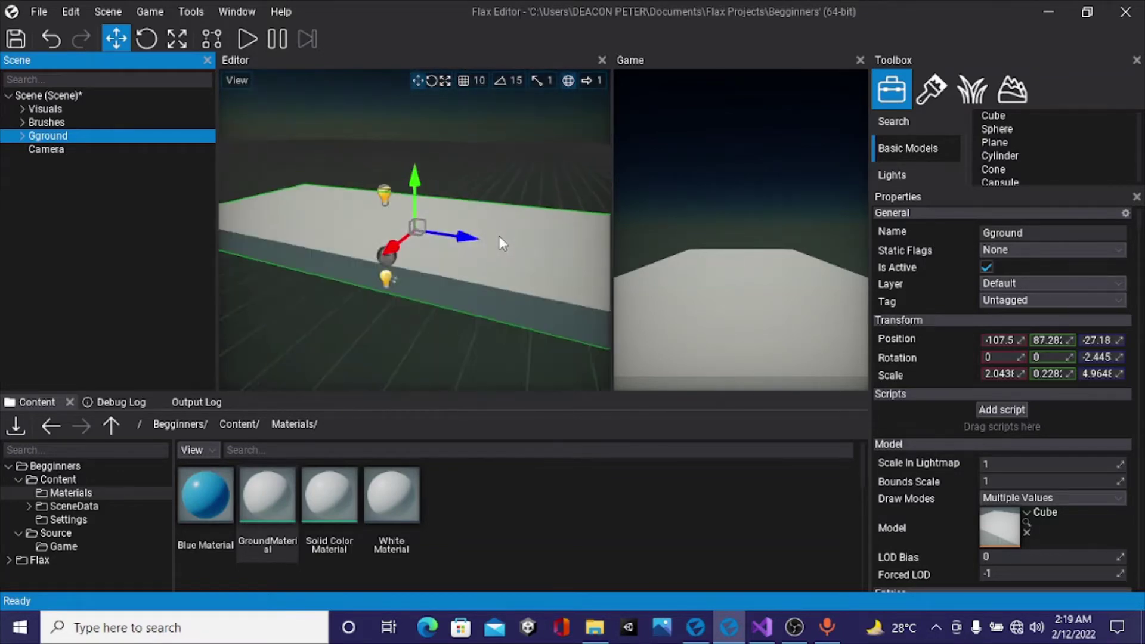
left_click(1058, 116)
- Place a new Cube on the Gground slab and shrink it to 0.2995 scale
left_click_drag(335, 201, 332, 199)
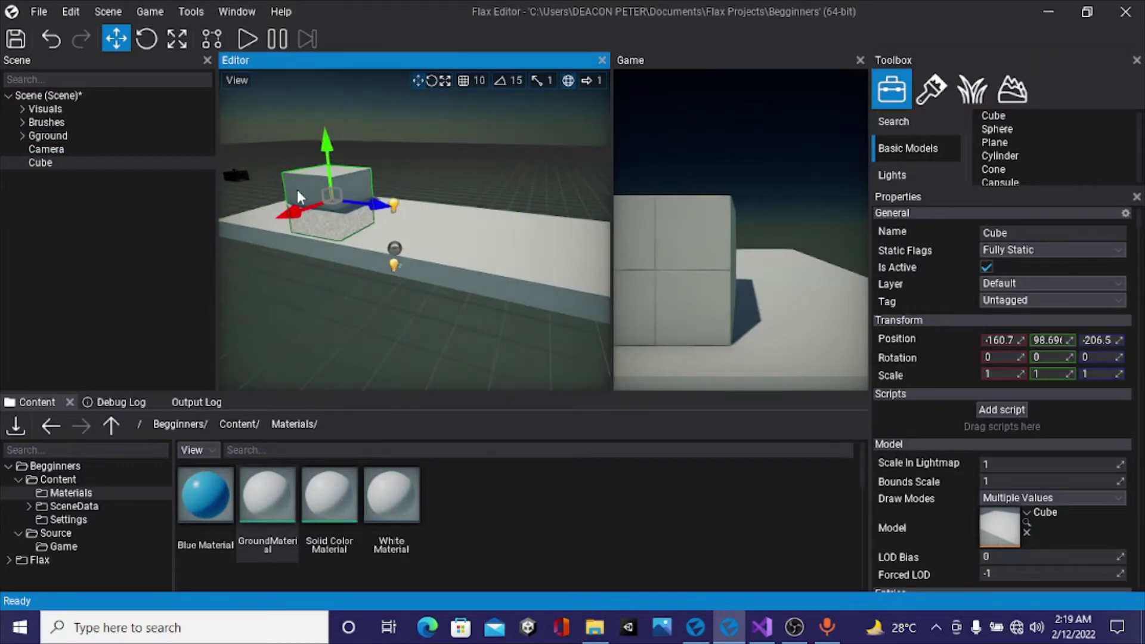
left_click_drag(296, 214, 267, 223)
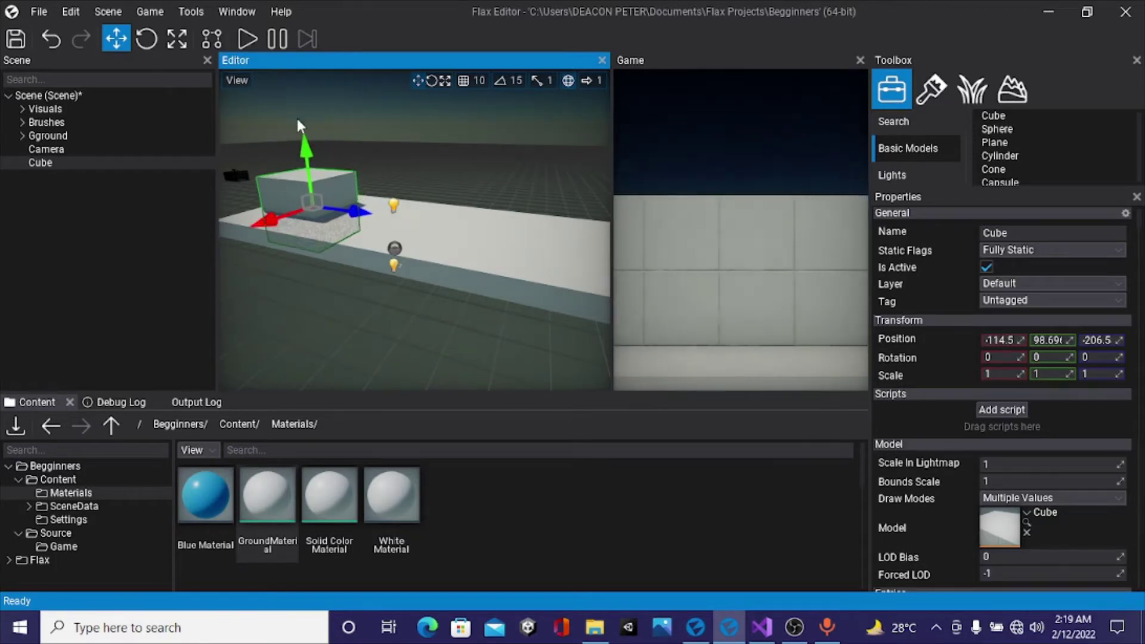
left_click_drag(307, 153, 306, 142)
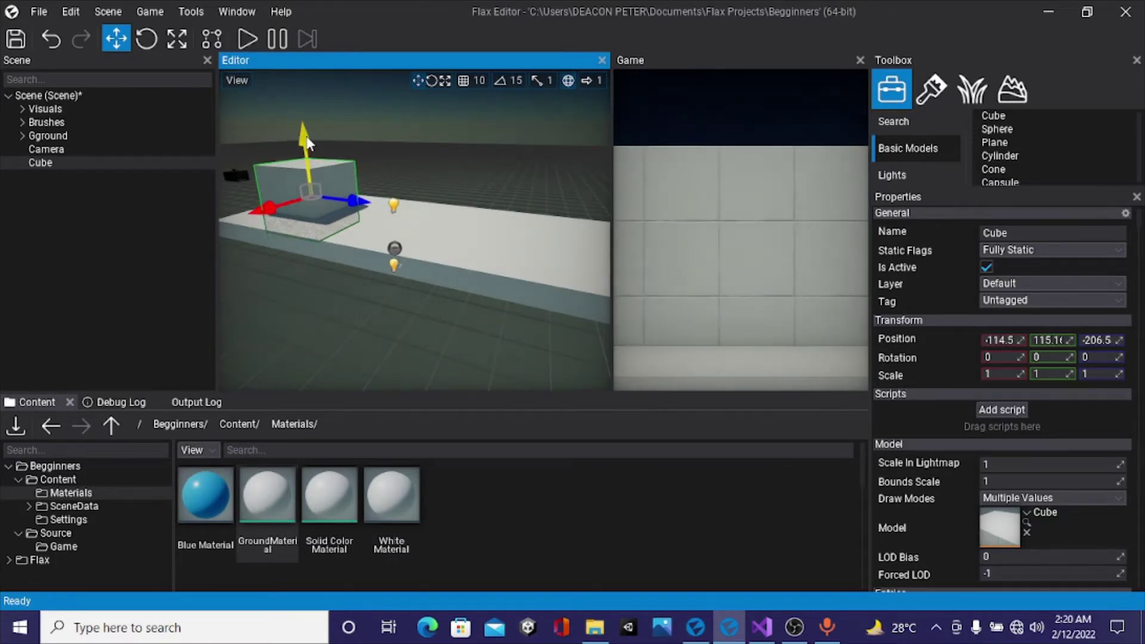
key("3")
left_click_drag(308, 200, 600, 205)
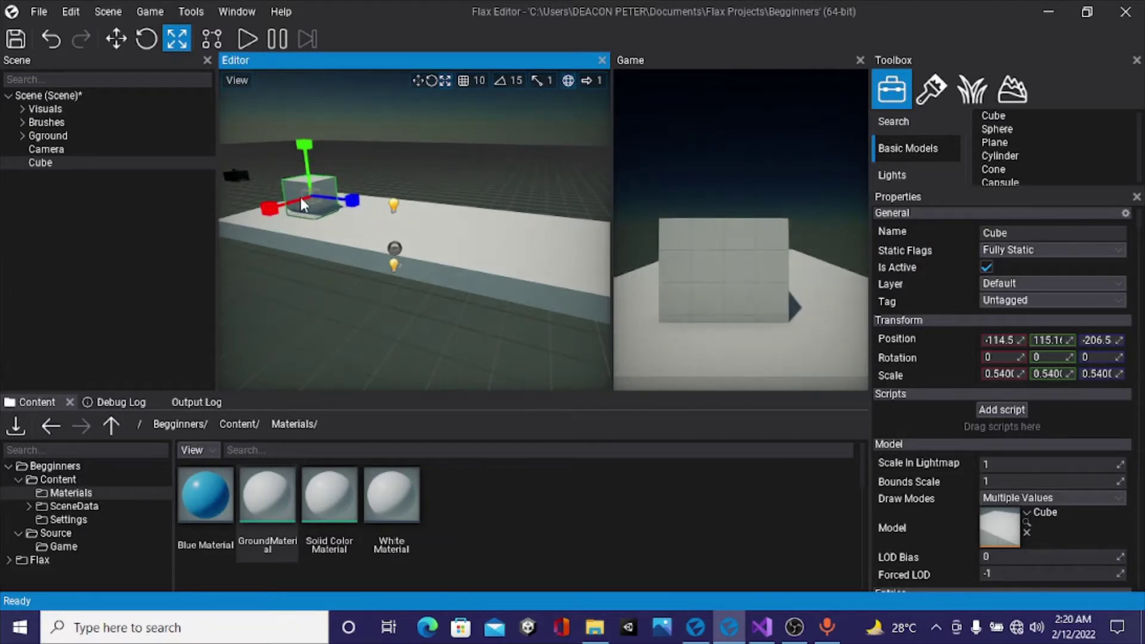
left_click_drag(311, 205, 508, 220)
key("w")
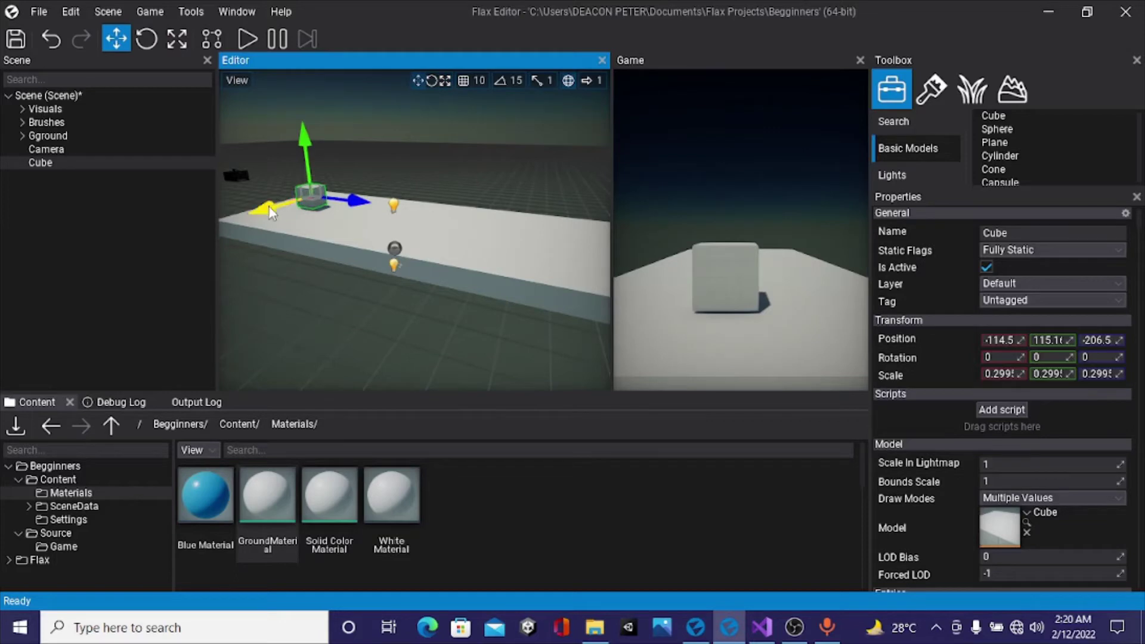
left_click_drag(270, 206, 255, 208)
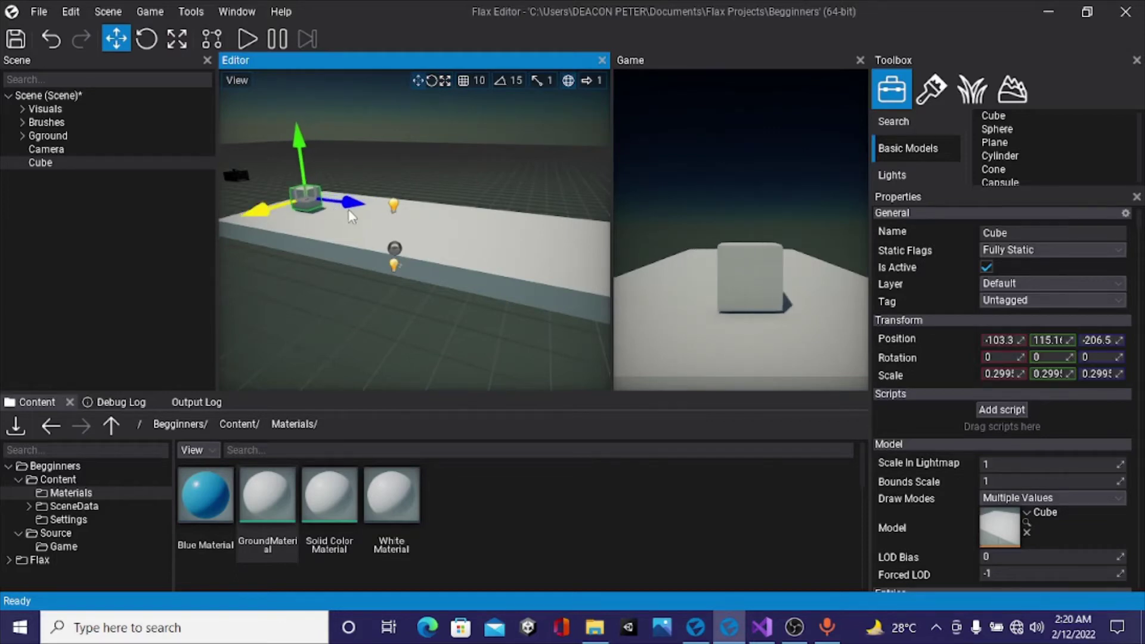
left_click_drag(349, 208, 345, 205)
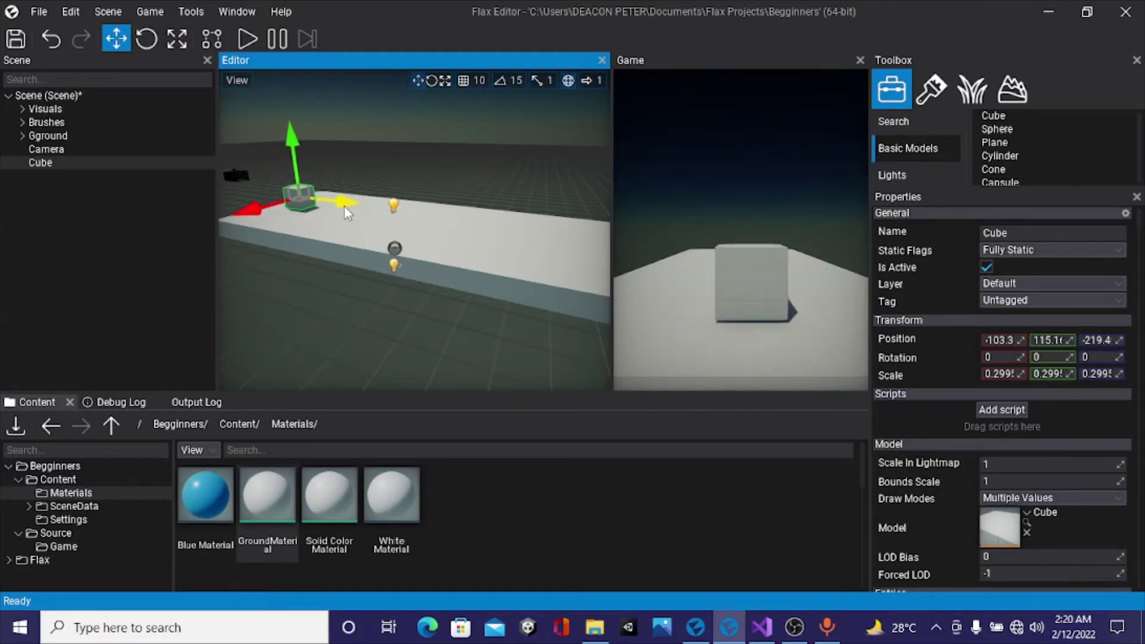
- Raise the Camera to 159.25 Y to frame the small cube
left_click(237, 170)
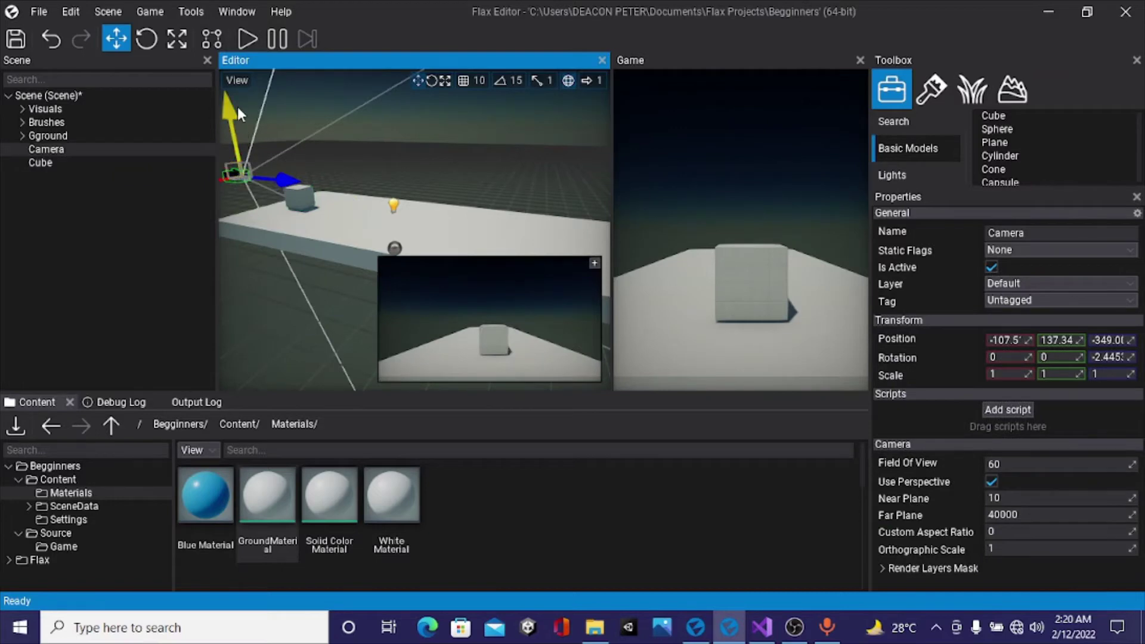
left_click_drag(237, 107, 237, 106)
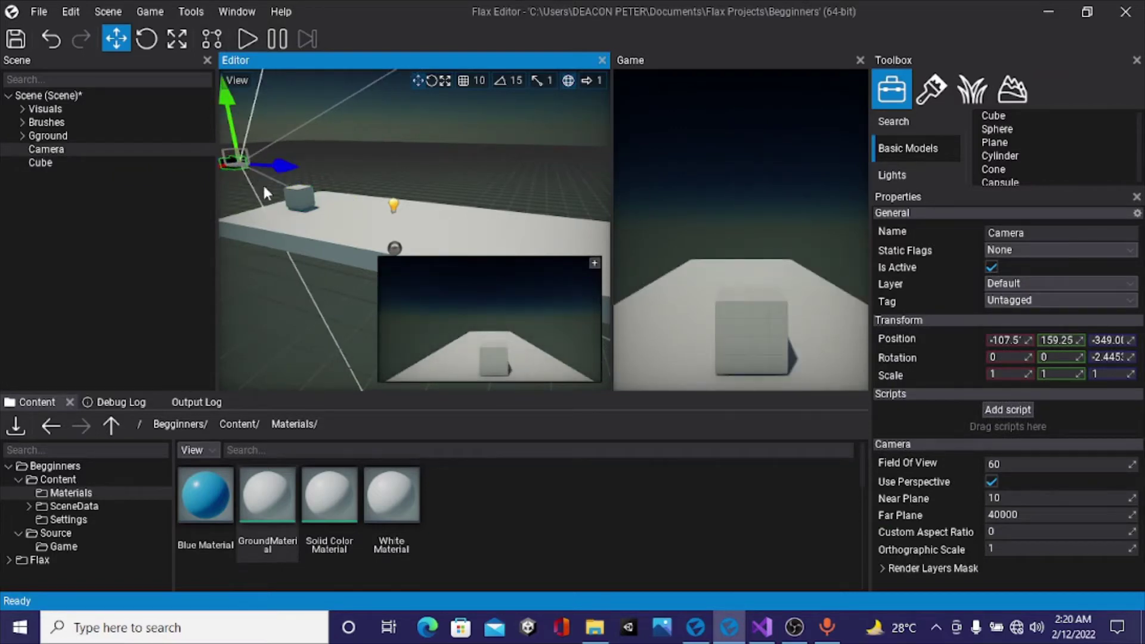
right_click_drag(266, 192, 266, 188)
left_click_drag(323, 164, 310, 154)
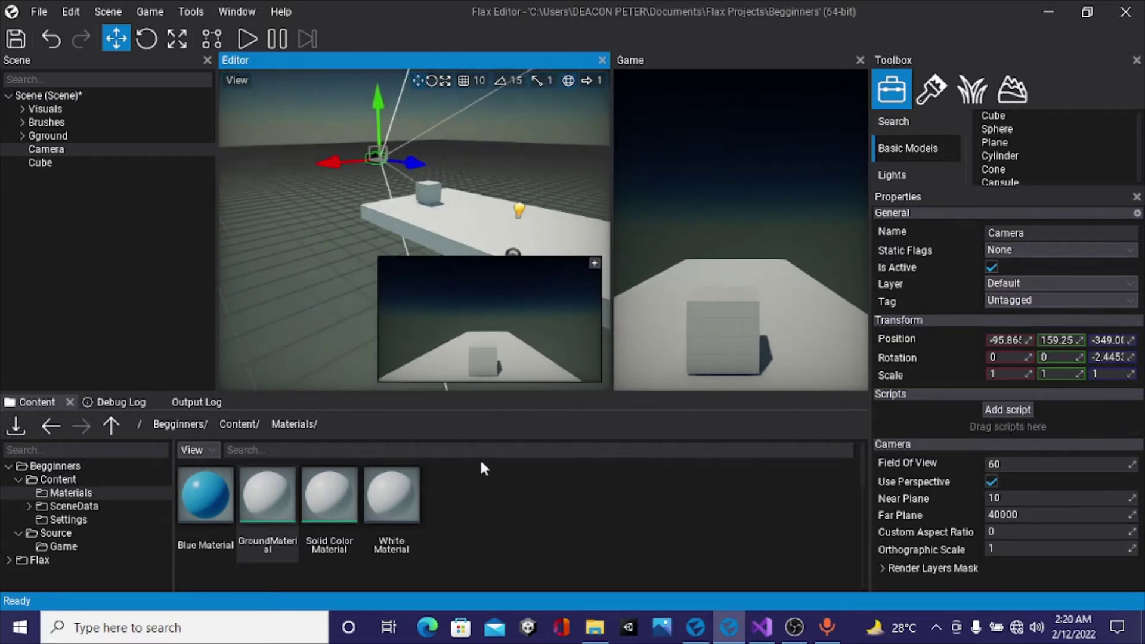
- Create a new material named PlayerMaterial in the Materials folder
right_click(476, 506)
mouse_move(521, 476)
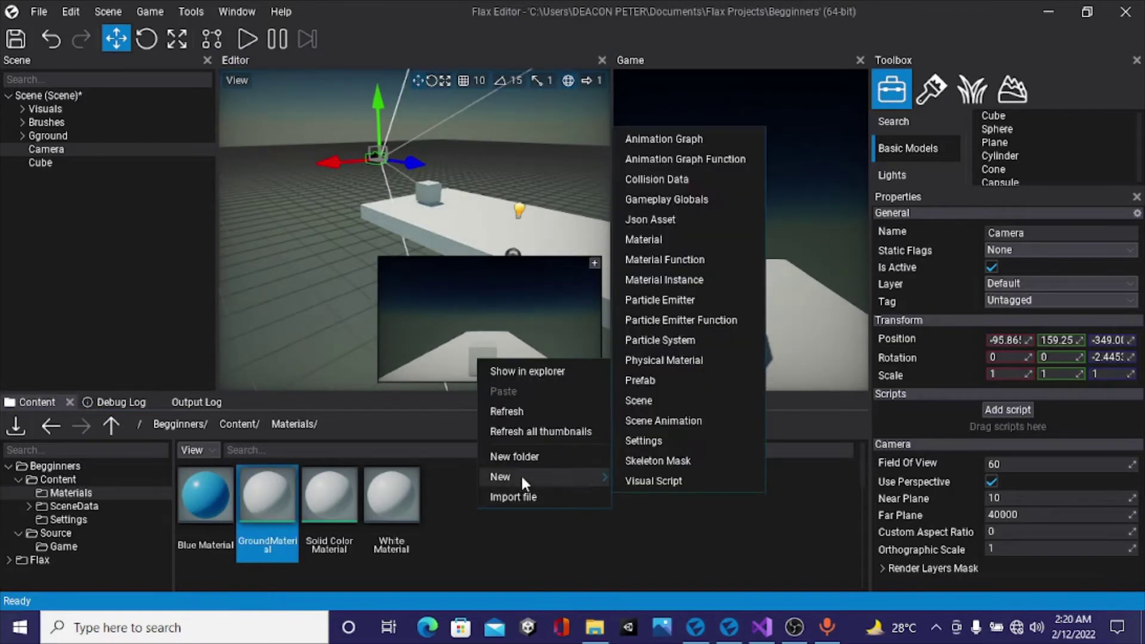
left_click(650, 241)
type("P")
type("layerMater")
type("ial")
key("Return")
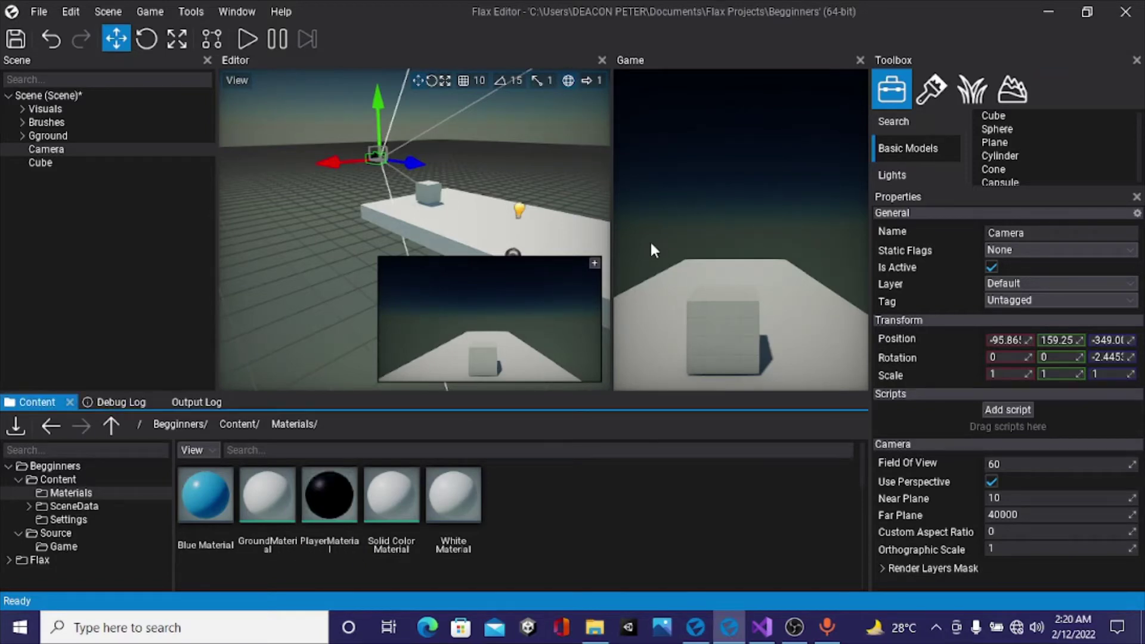
- Add a red Color node to PlayerMaterial and wire it to the Material's Color input
double_click(343, 500)
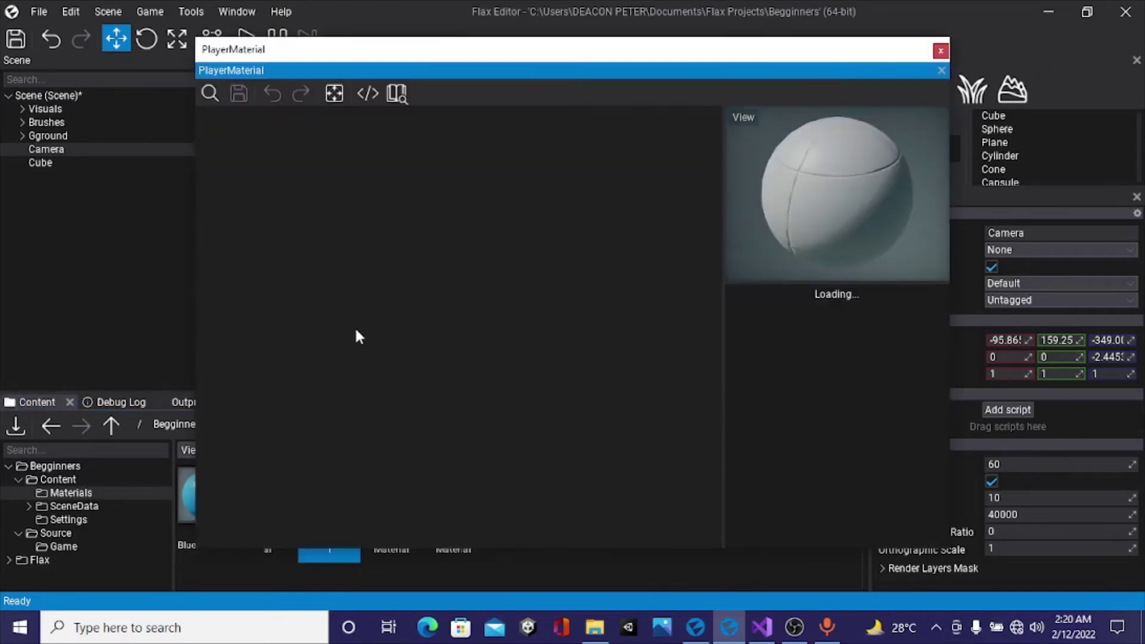
left_click_drag(417, 182, 464, 186)
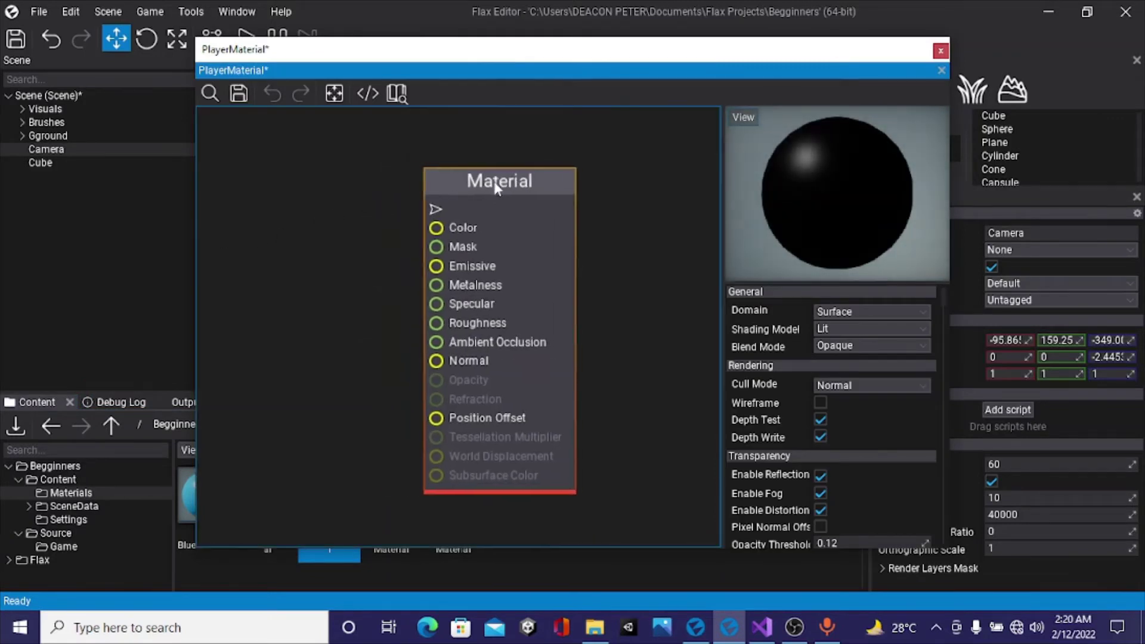
right_click(319, 222)
type("colo")
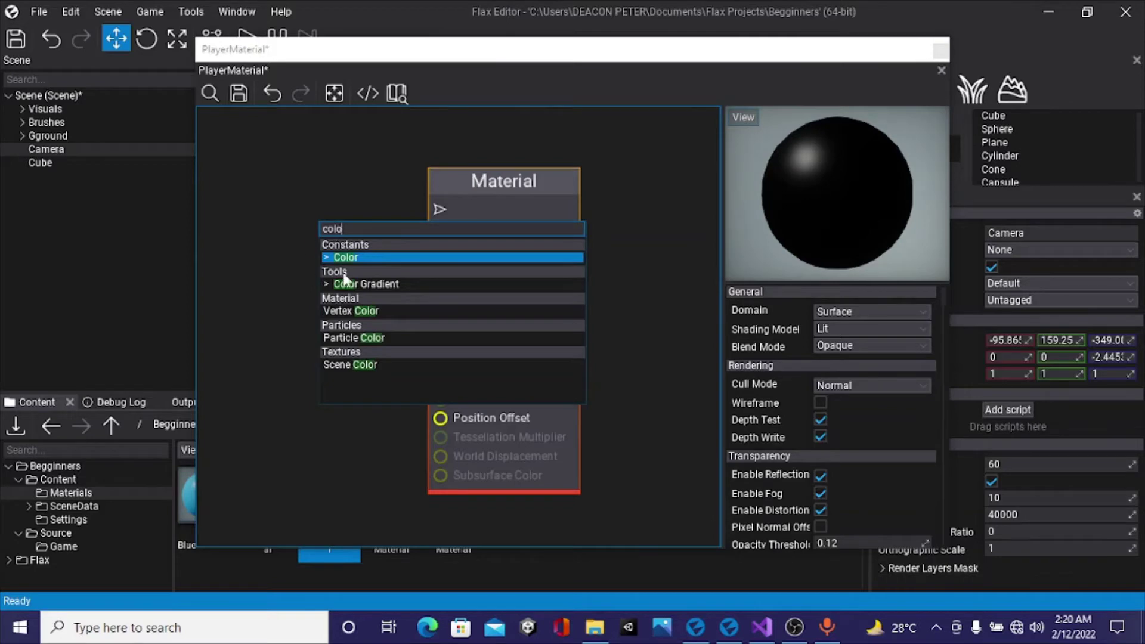
left_click(362, 256)
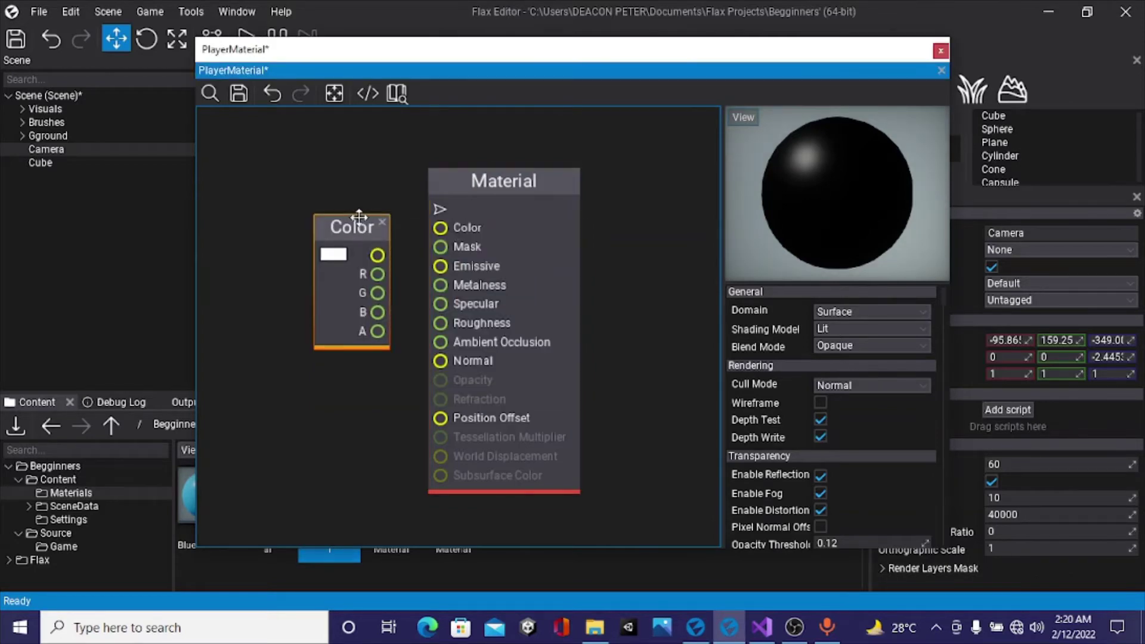
left_click_drag(364, 232, 317, 204)
left_click(293, 230)
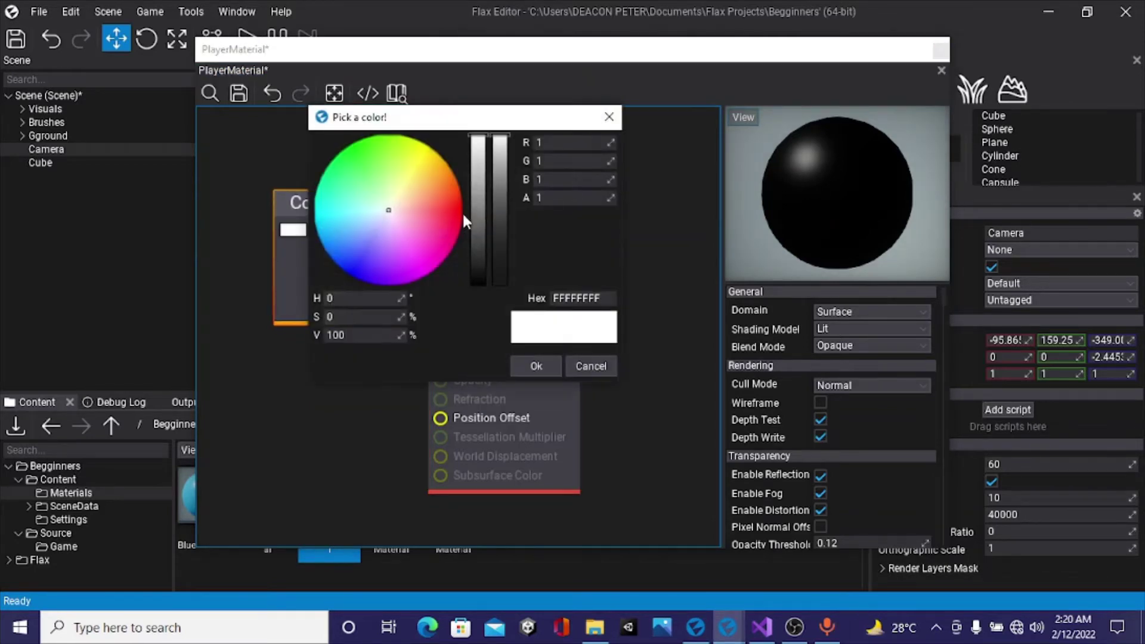
left_click(447, 197)
mouse_move(448, 197)
left_mouse_down()
mouse_move(464, 185)
mouse_move(460, 207)
left_mouse_up()
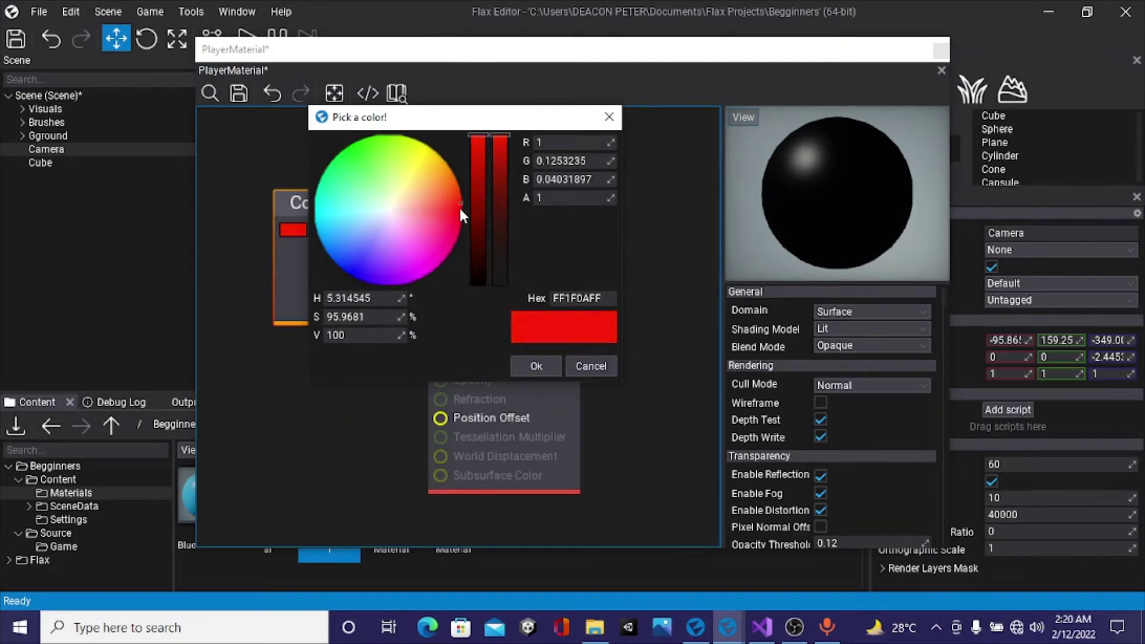
left_click(537, 366)
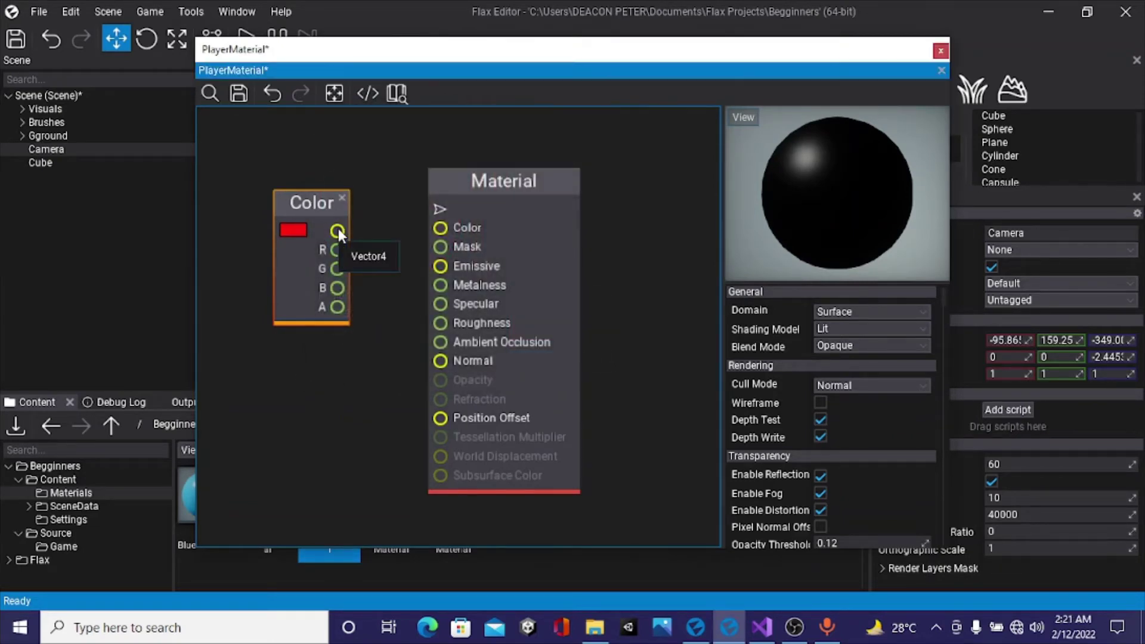
left_click_drag(337, 230, 448, 228)
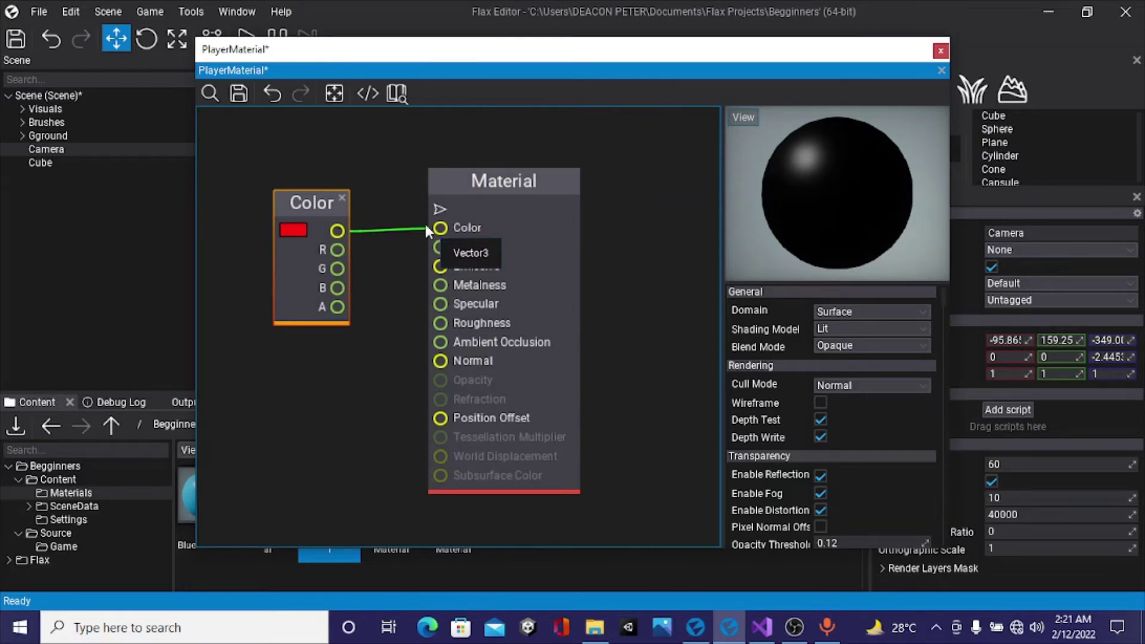
- Save PlayerMaterial, close the editor, and apply it to the small cube
left_click(243, 91)
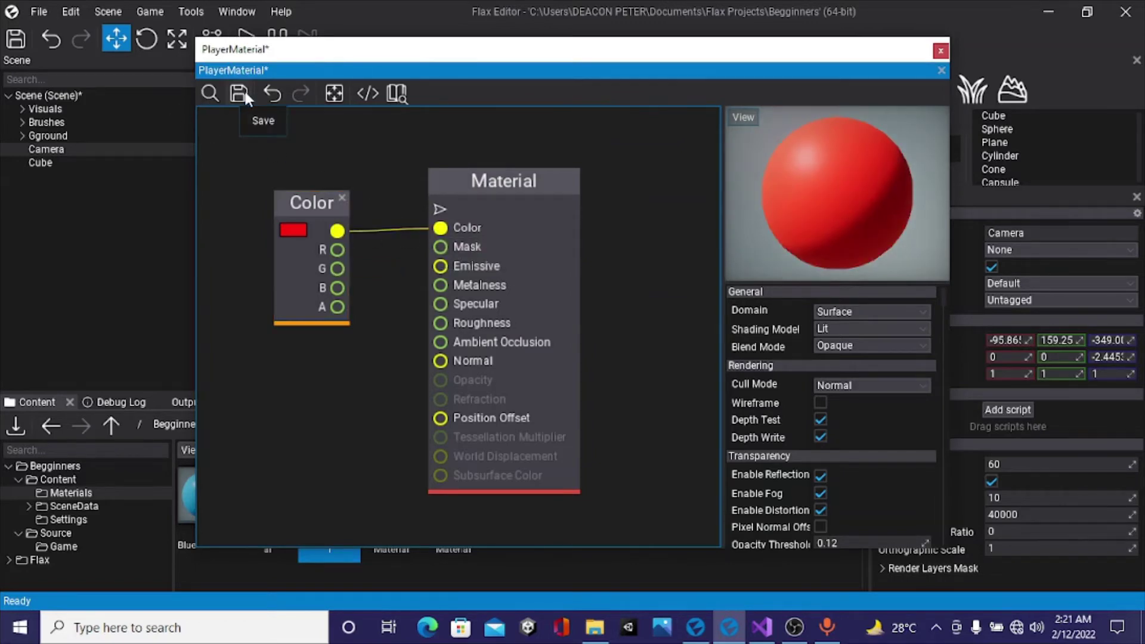
left_click(239, 92)
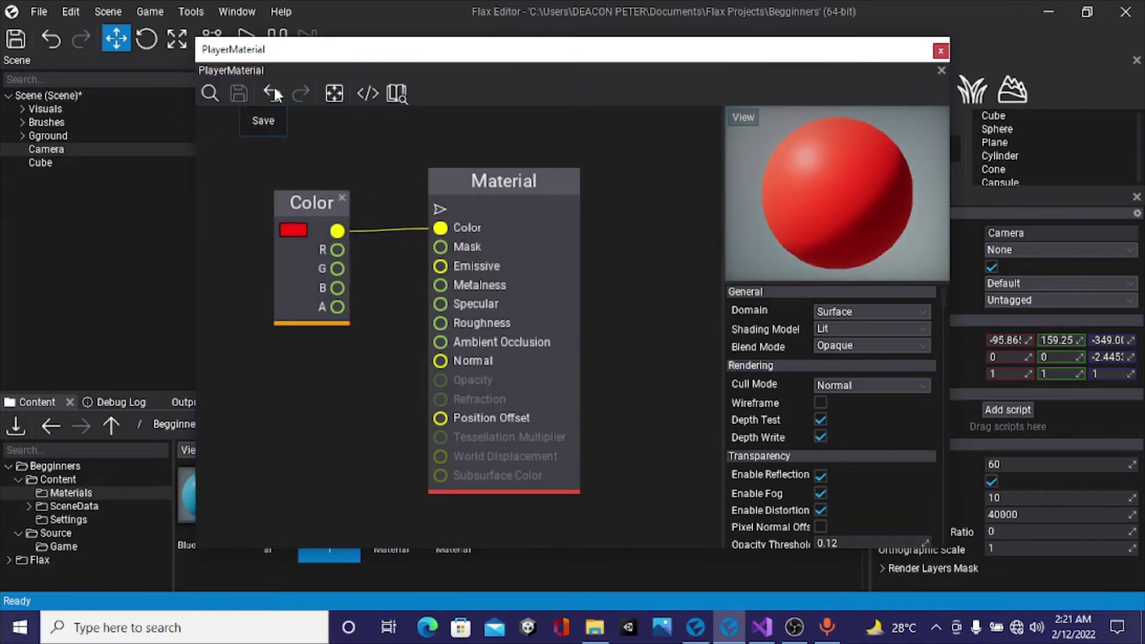
left_click(938, 53)
left_click_drag(335, 539, 427, 200)
- Shift the red Cube along X to -97.23
left_click(94, 162)
left_click(393, 204)
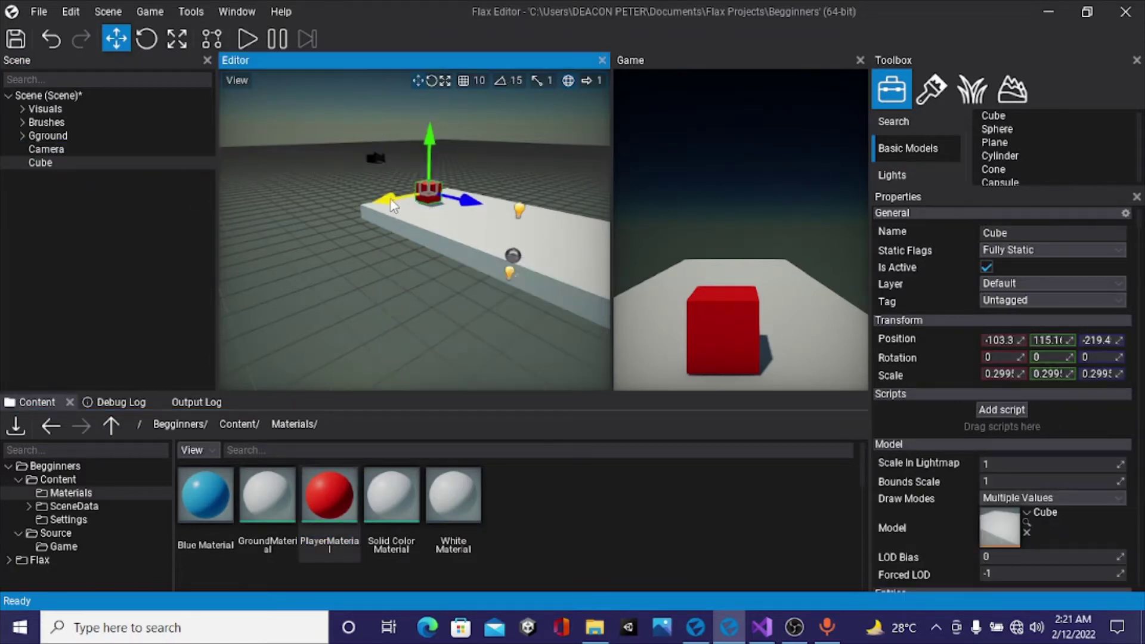
left_click_drag(391, 199, 388, 201)
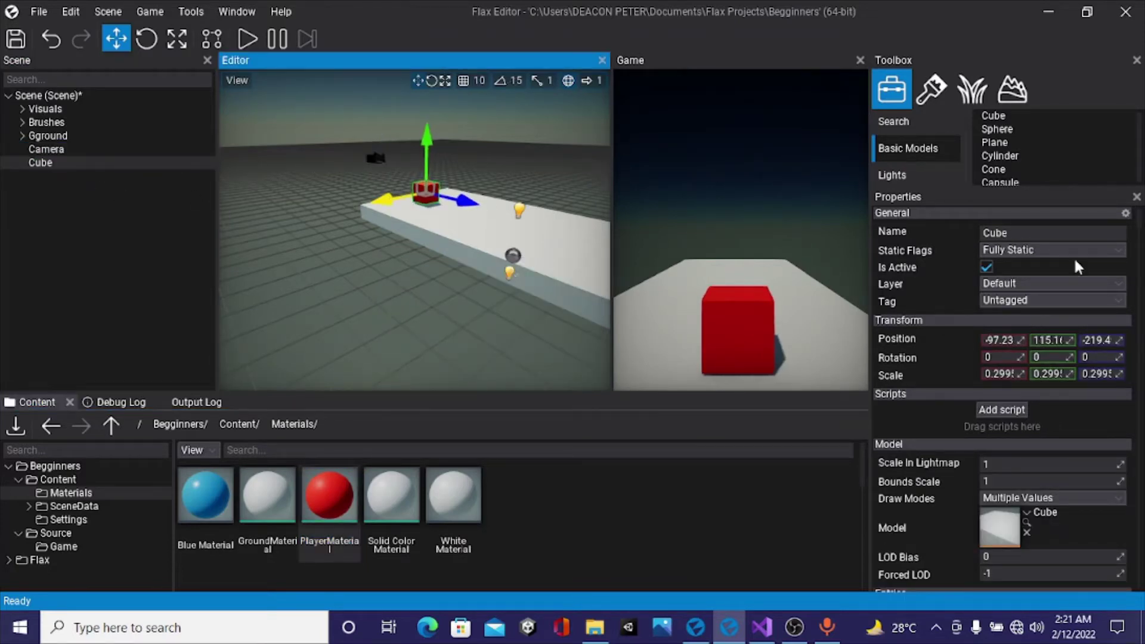
scroll(947, 434, "down", 2)
scroll(970, 435, "up", 2)
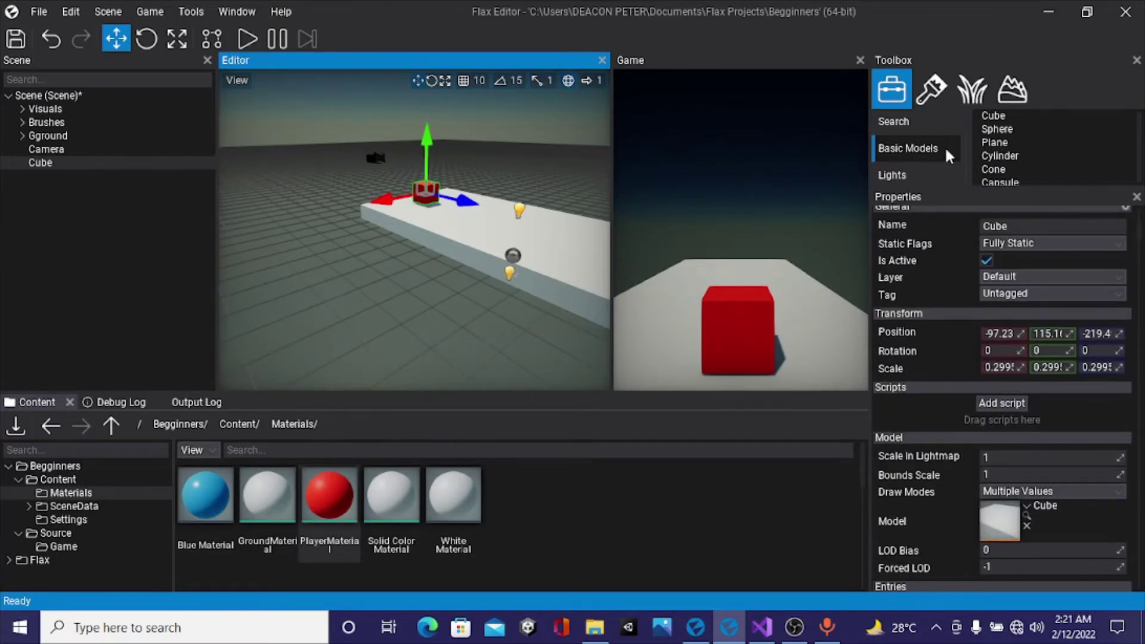
scroll(918, 160, "down", 3)
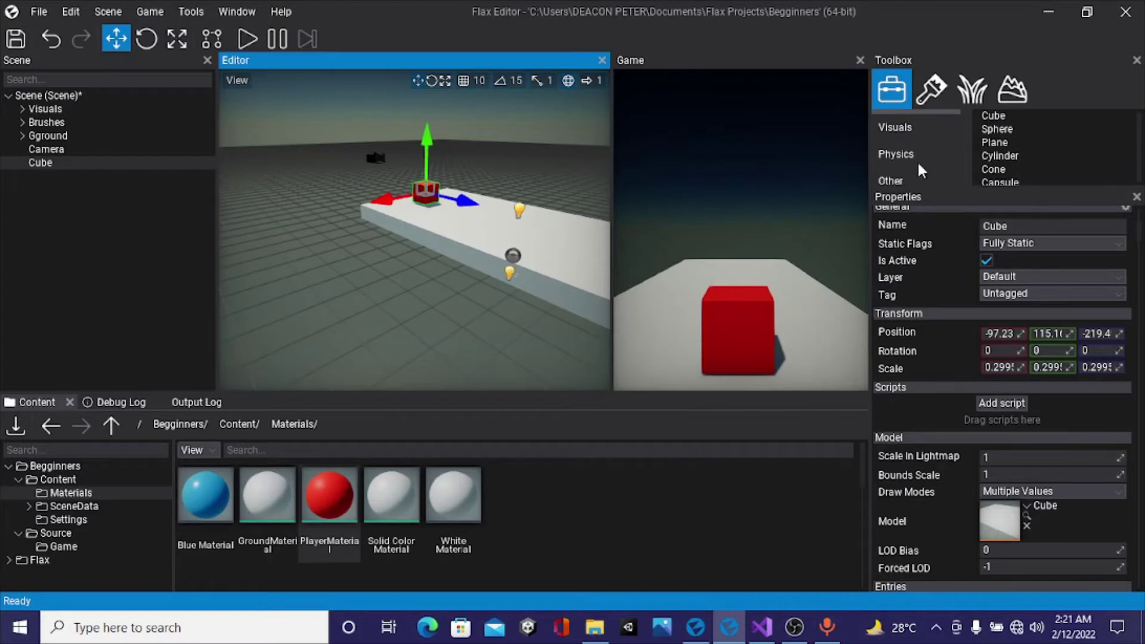
- Show the Physics items in the Toolbox
scroll(917, 160, "down", 1)
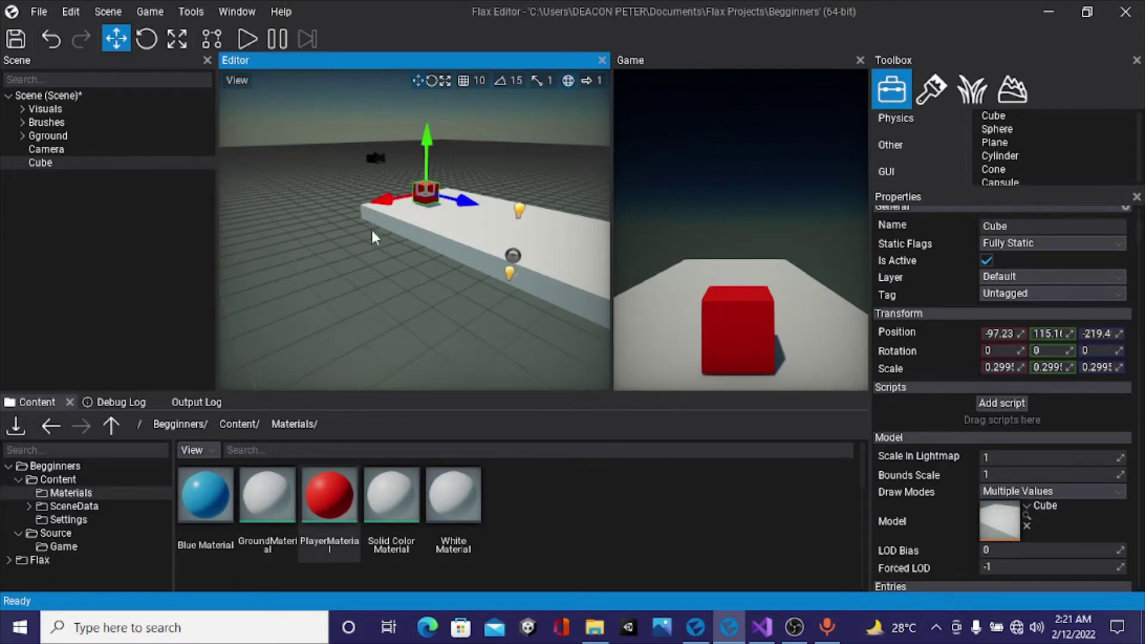
scroll(482, 221, "up", 1)
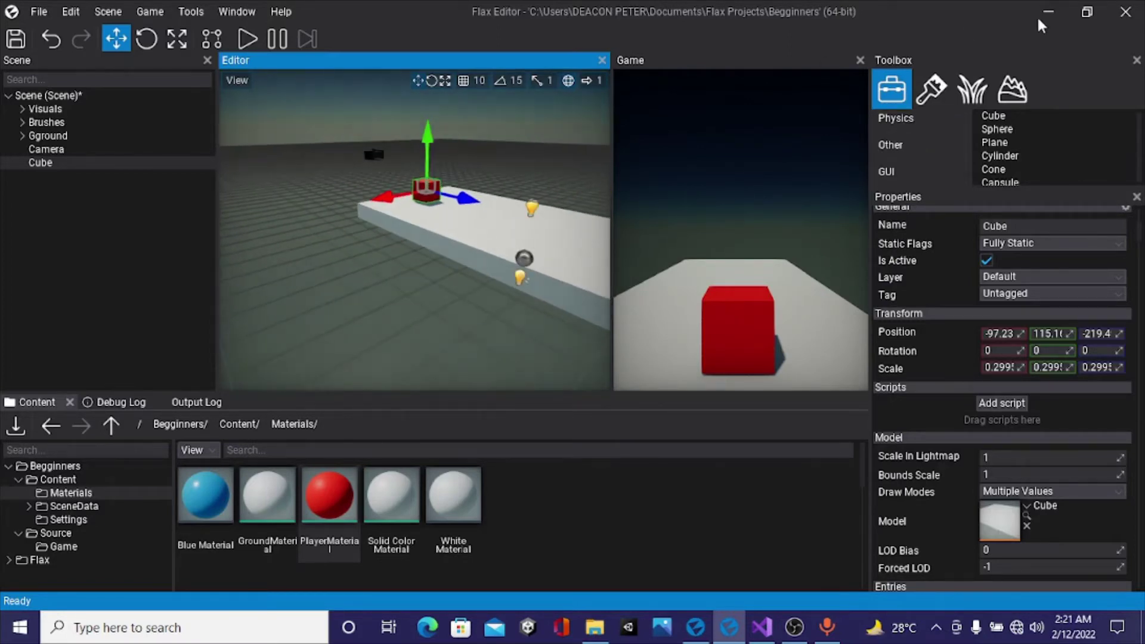
scroll(919, 170, "up", 3)
scroll(920, 170, "down", 2)
left_click(922, 137)
scroll(1036, 157, "up", 3)
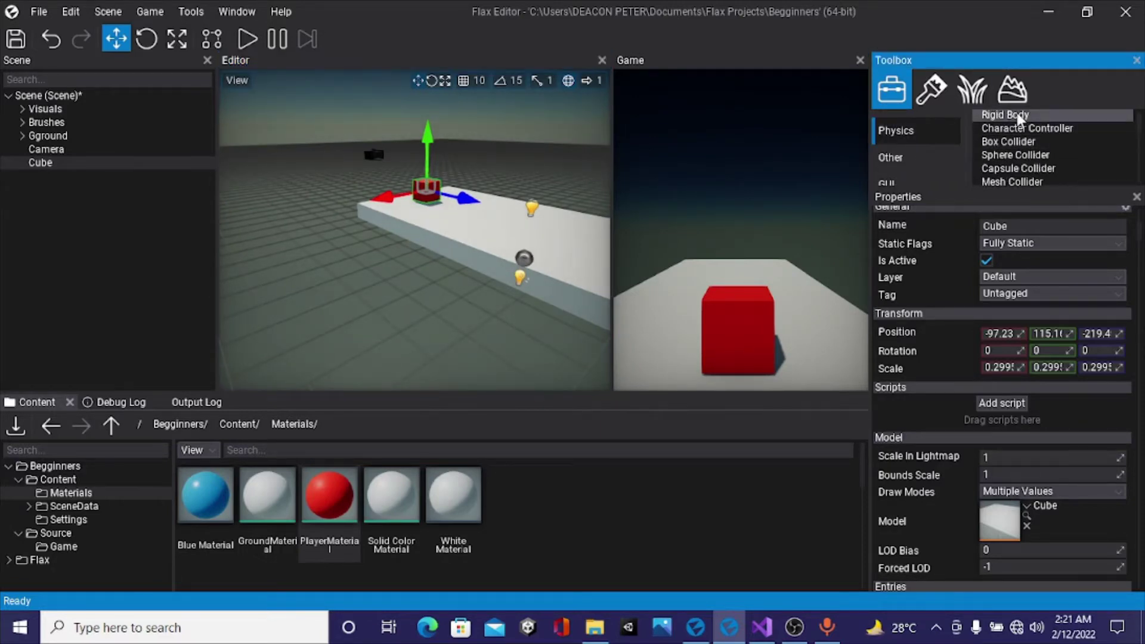
- Add a RigidBody to the Cube and move it out to the scene root
left_click_drag(1020, 117, 177, 172)
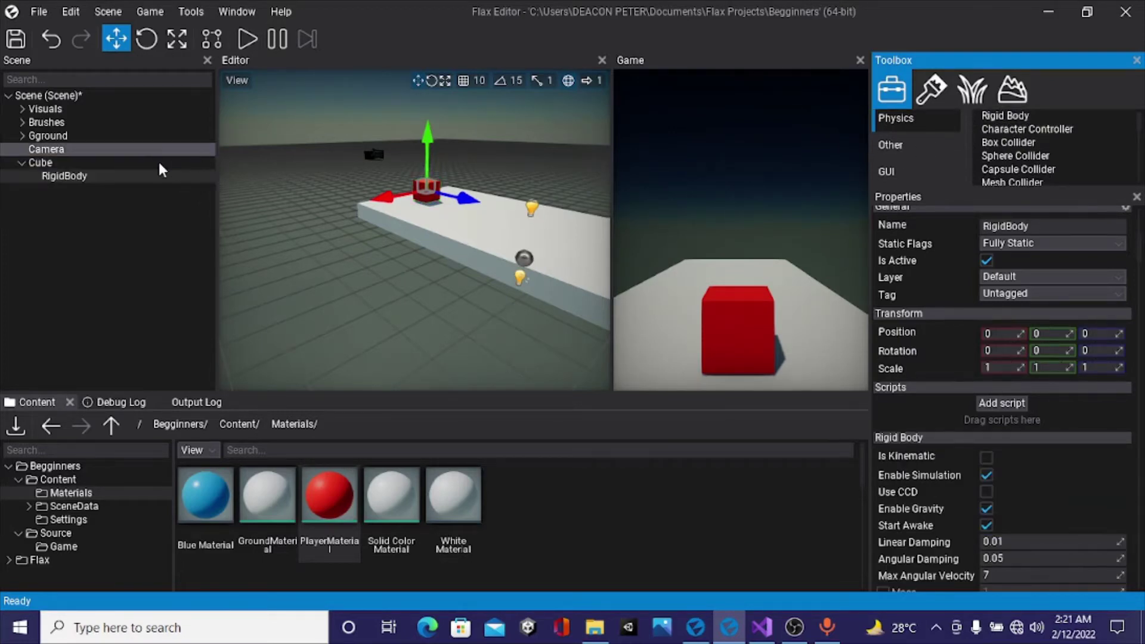
left_click(22, 163)
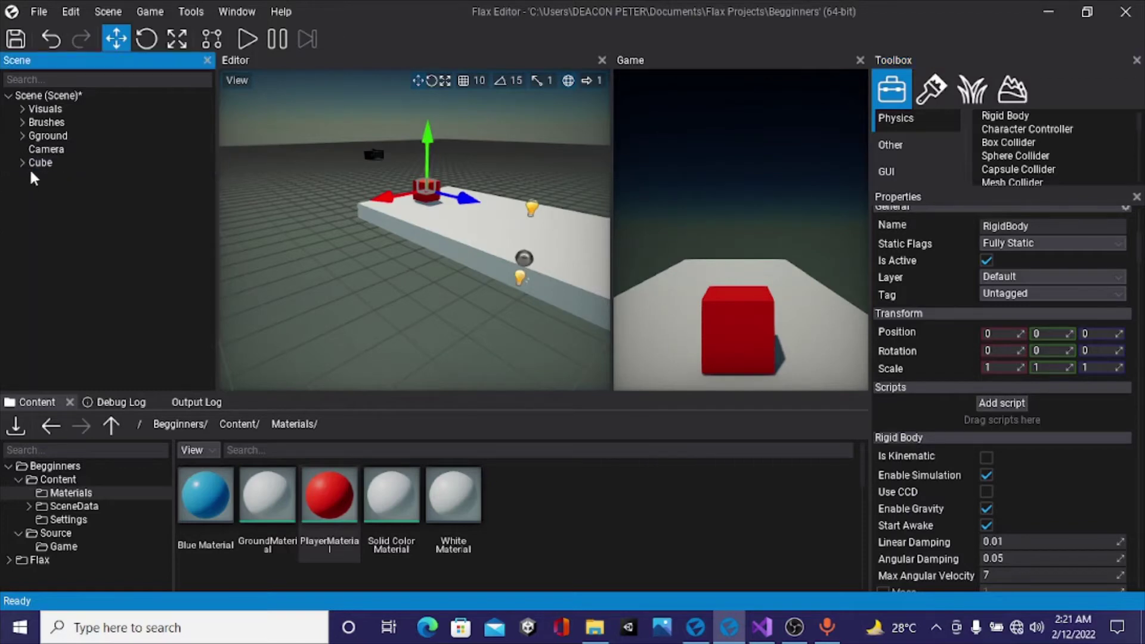
left_click(21, 165)
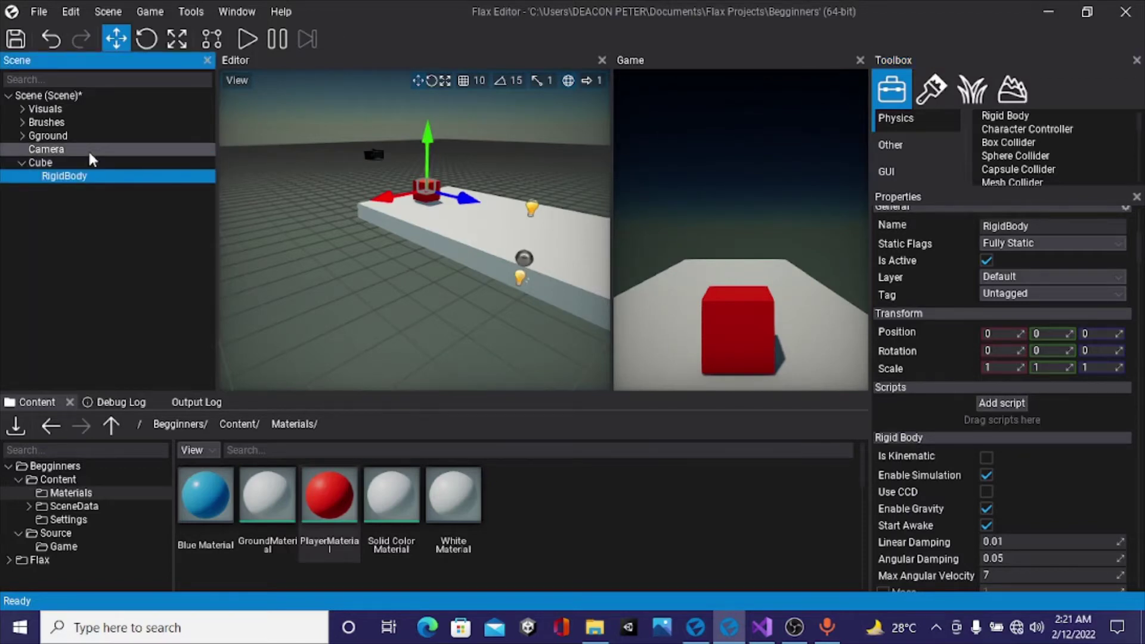
left_click_drag(103, 176, 108, 154)
- Rename the RigidBody to Player and nest the Cube under it
left_click(105, 162)
right_click(105, 163)
left_click(143, 244)
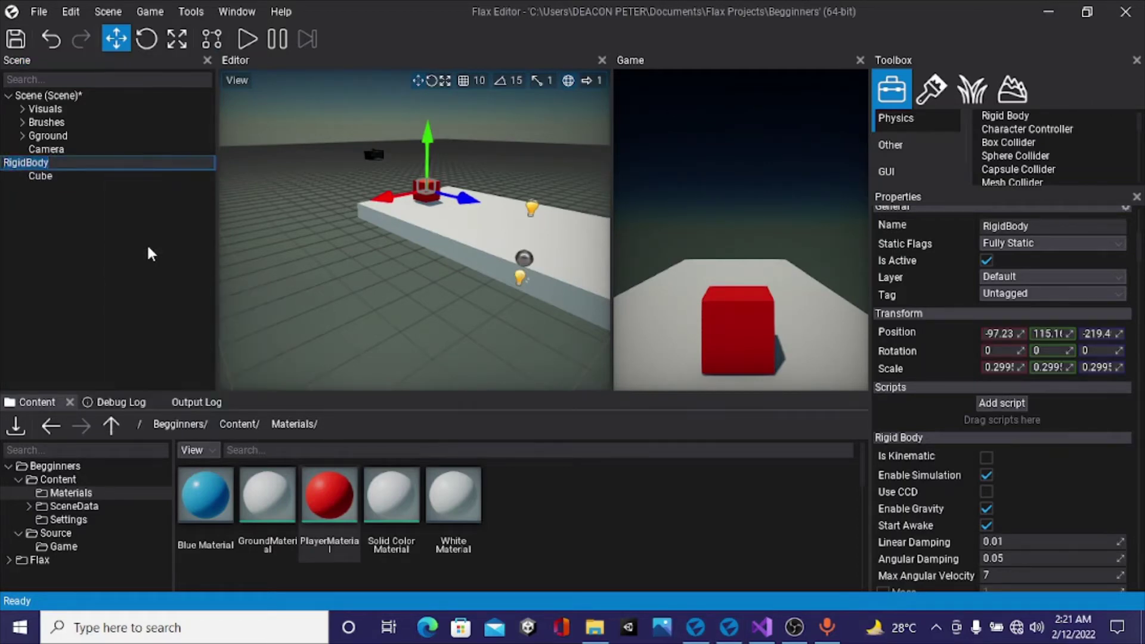
type("Player")
key("Return")
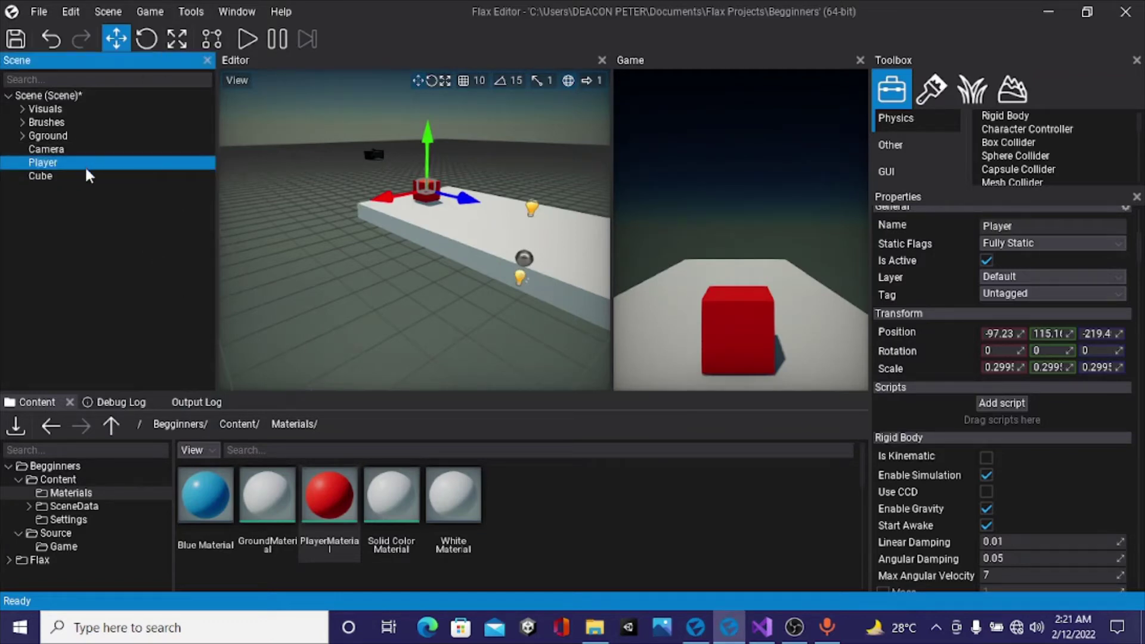
left_click_drag(80, 176, 13, 163)
- Raise the Player cube above the ground plank and run a quick Play test
left_click(19, 162)
left_click_drag(421, 160, 434, 114)
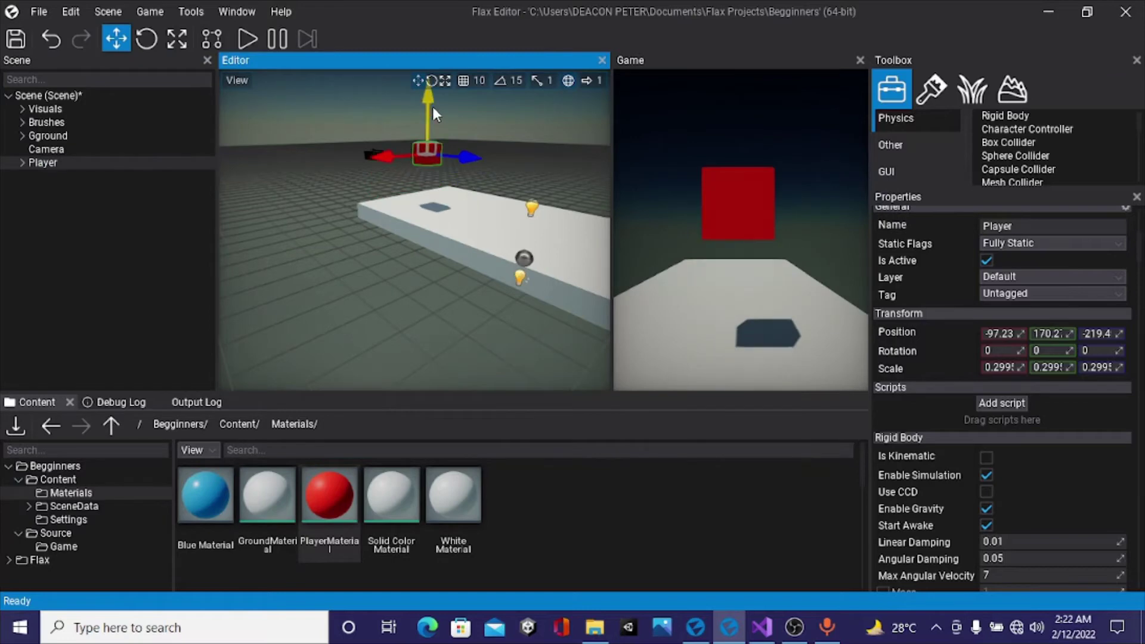
left_click(245, 39)
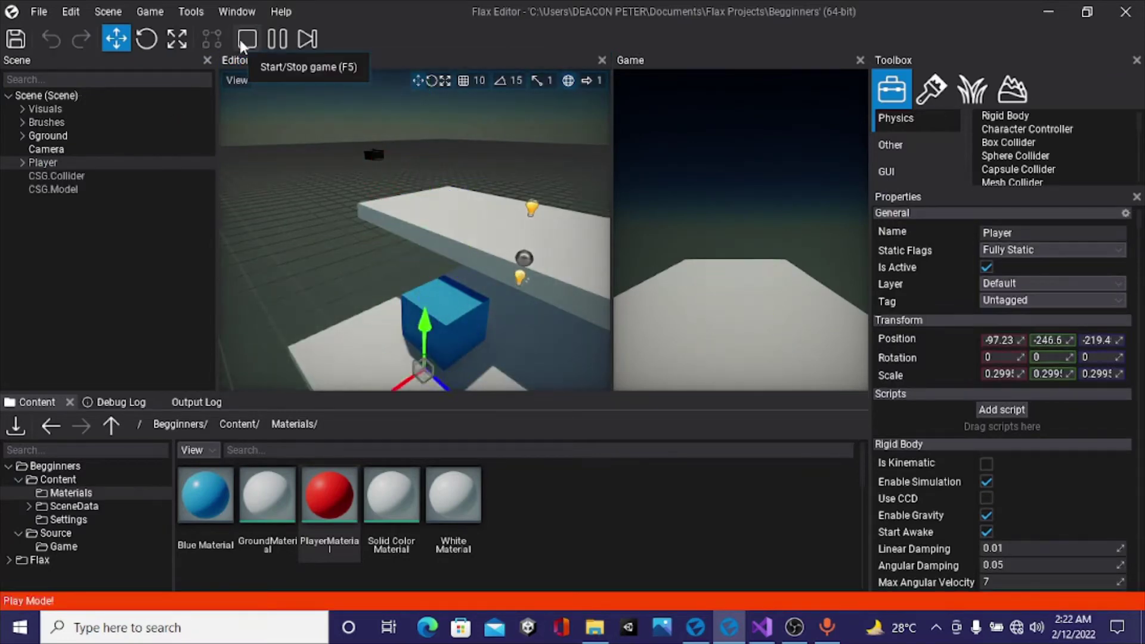
left_click(240, 40)
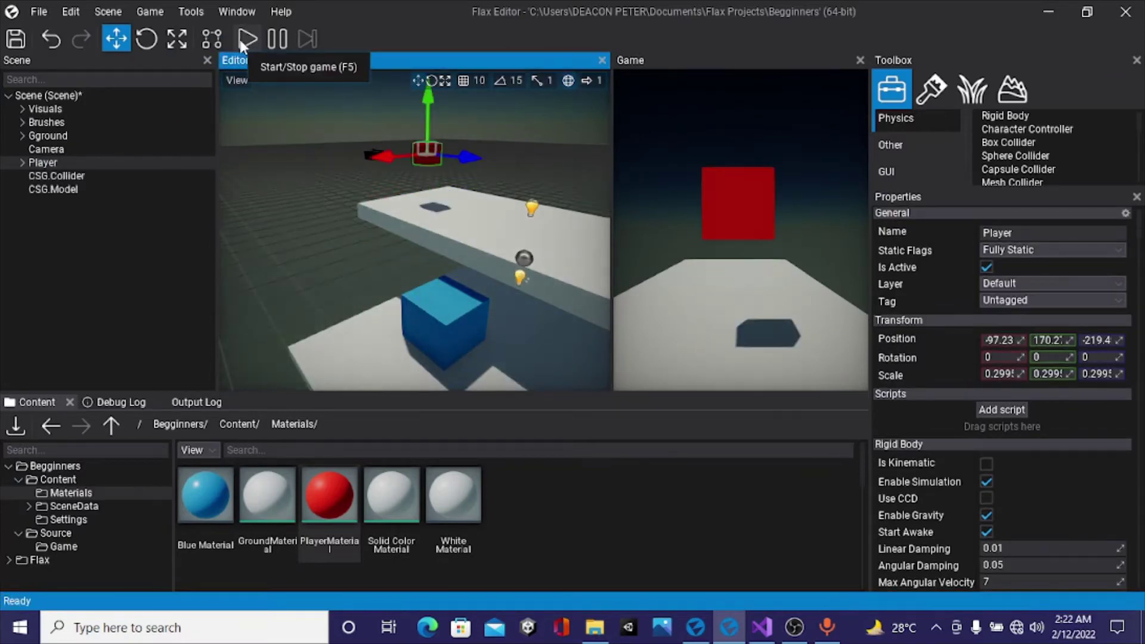
- Add a Box Collider under Player and delete the CSG.Collider and CSG.Model objects
left_click(23, 162)
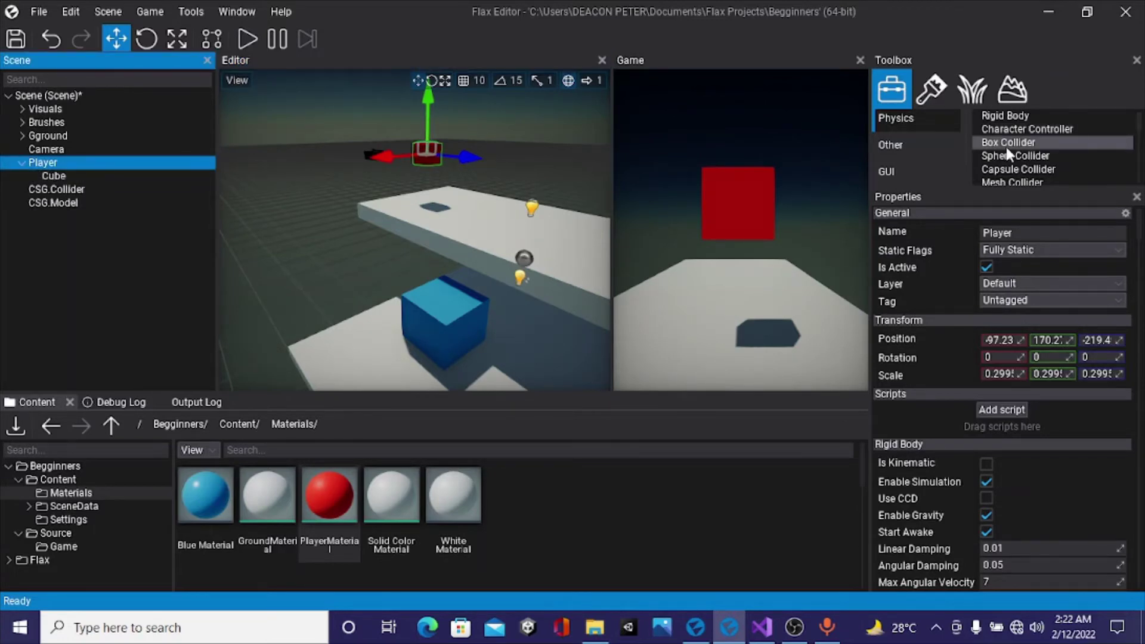
left_click_drag(1007, 150, 135, 165)
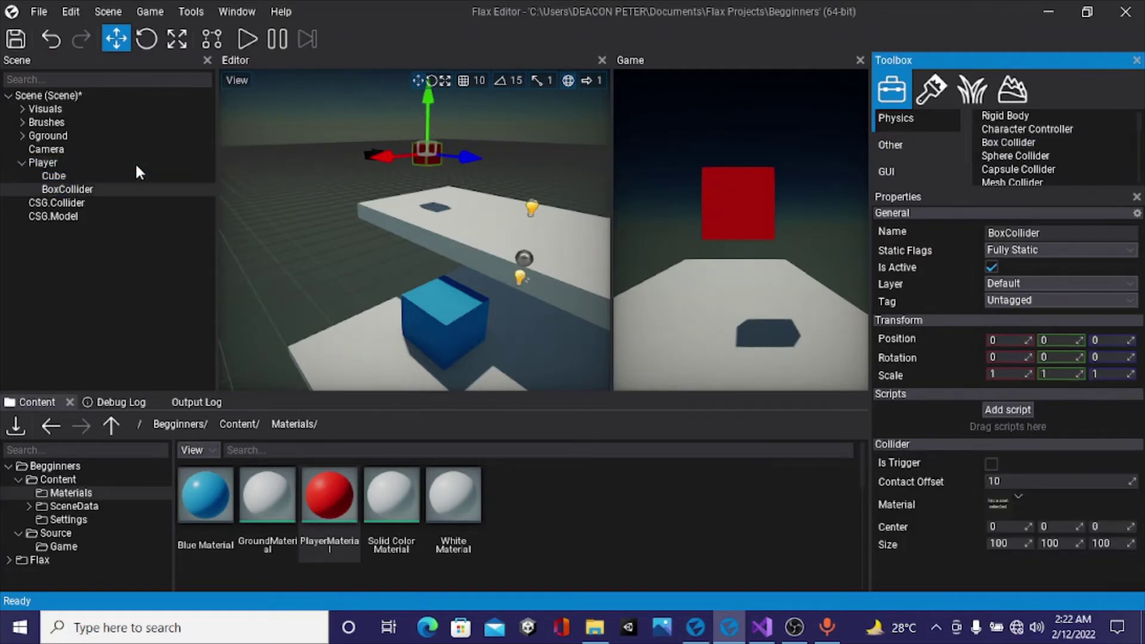
left_click(22, 162)
left_click(78, 179)
right_click(79, 180)
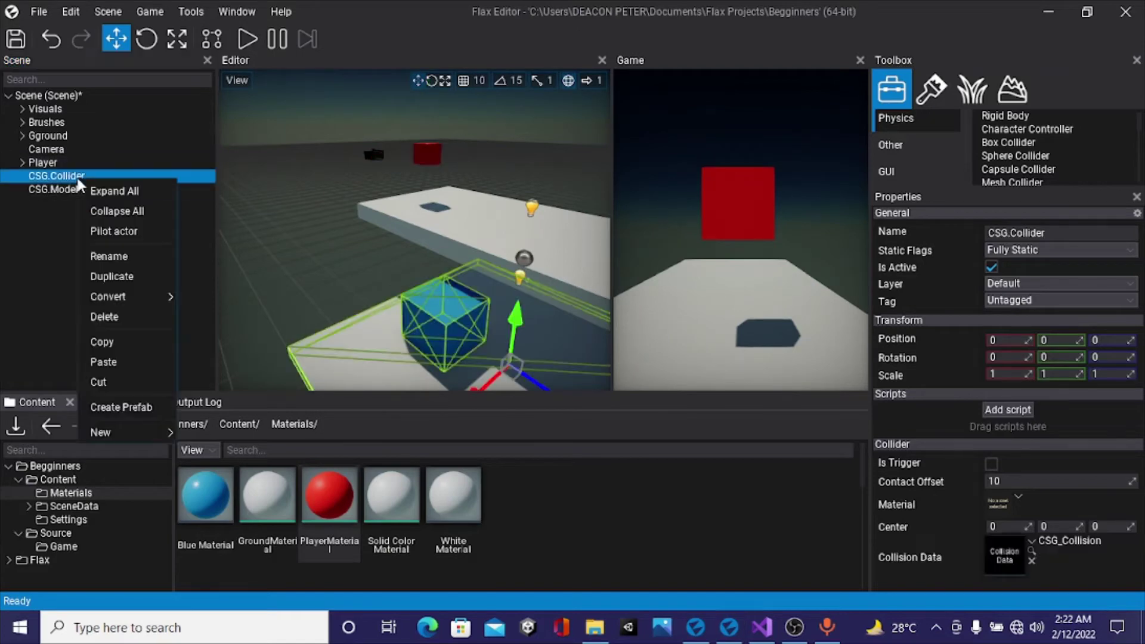
left_click(124, 317)
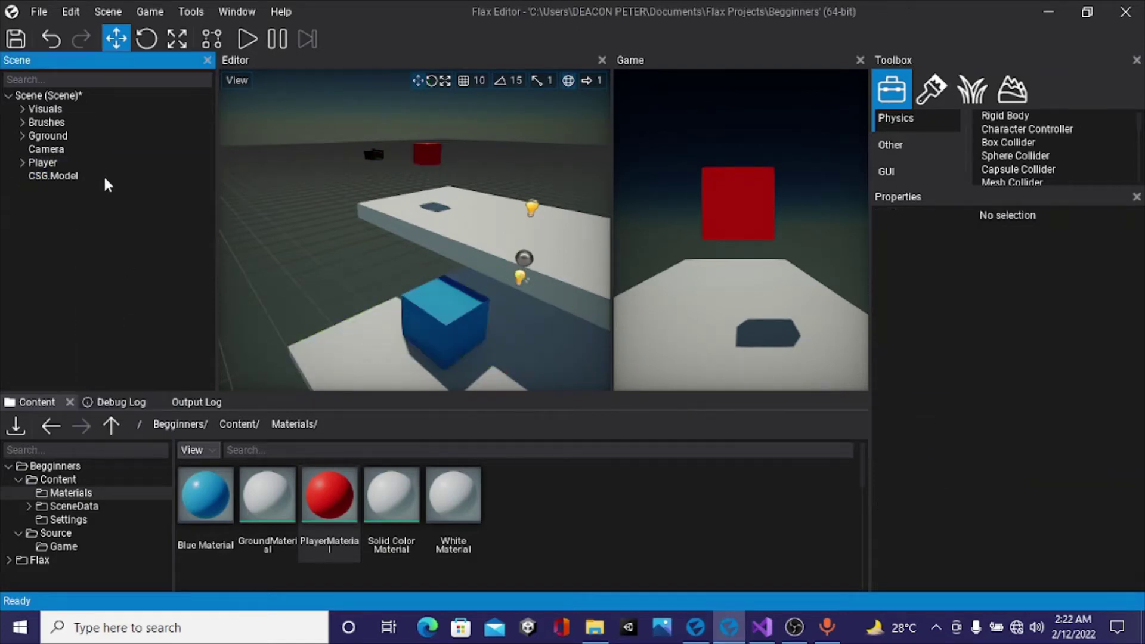
left_click(105, 177)
right_click(105, 177)
left_click(143, 324)
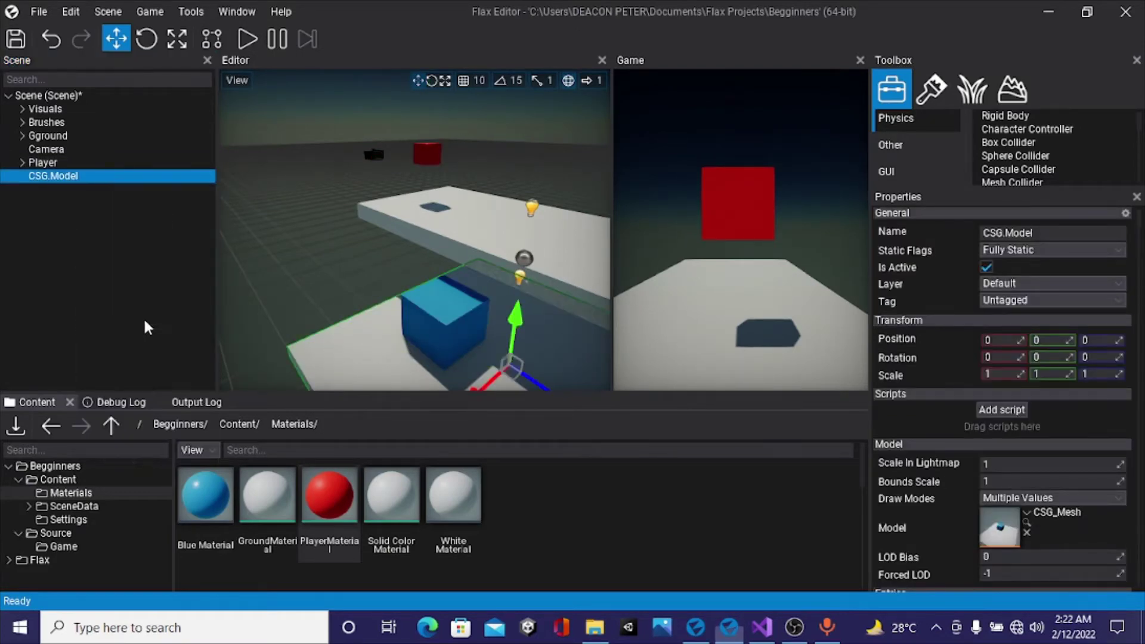
scroll(379, 189, "down", 3)
scroll(373, 177, "down", 2)
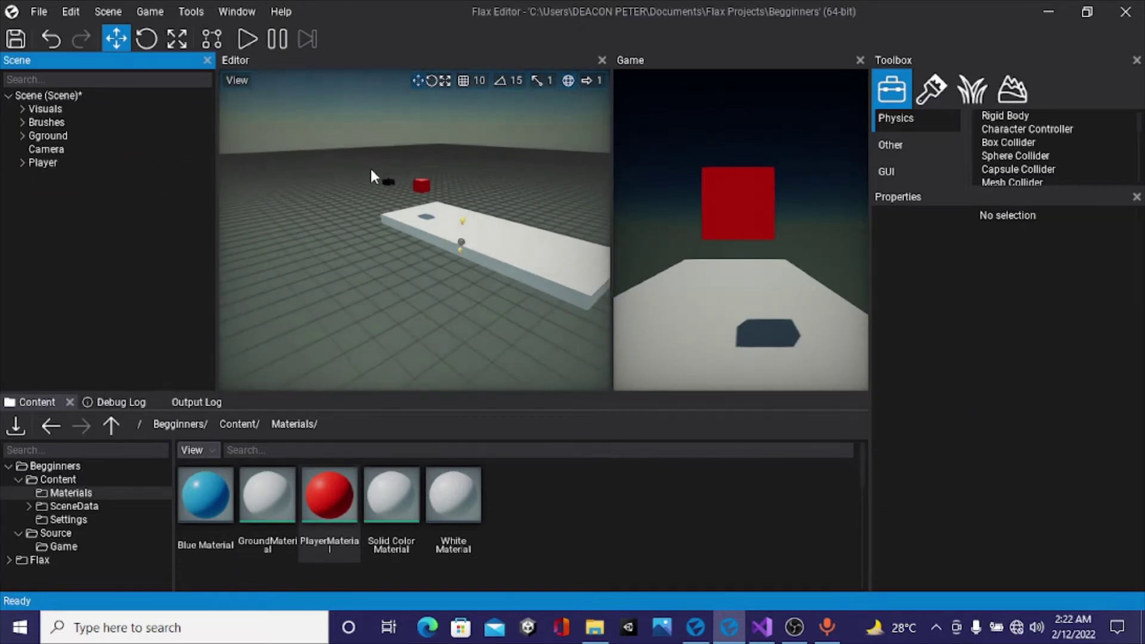
- Play-test the scene, then lower the Player cube toward the ground
left_click(248, 39)
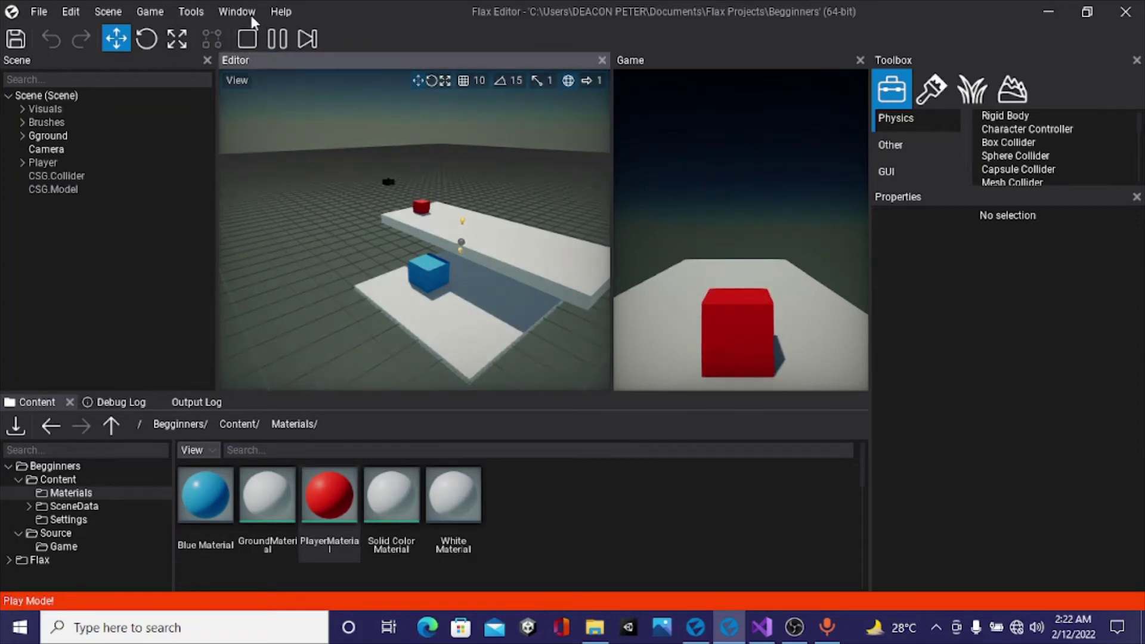
left_click(256, 41)
scroll(358, 195, "down", 2)
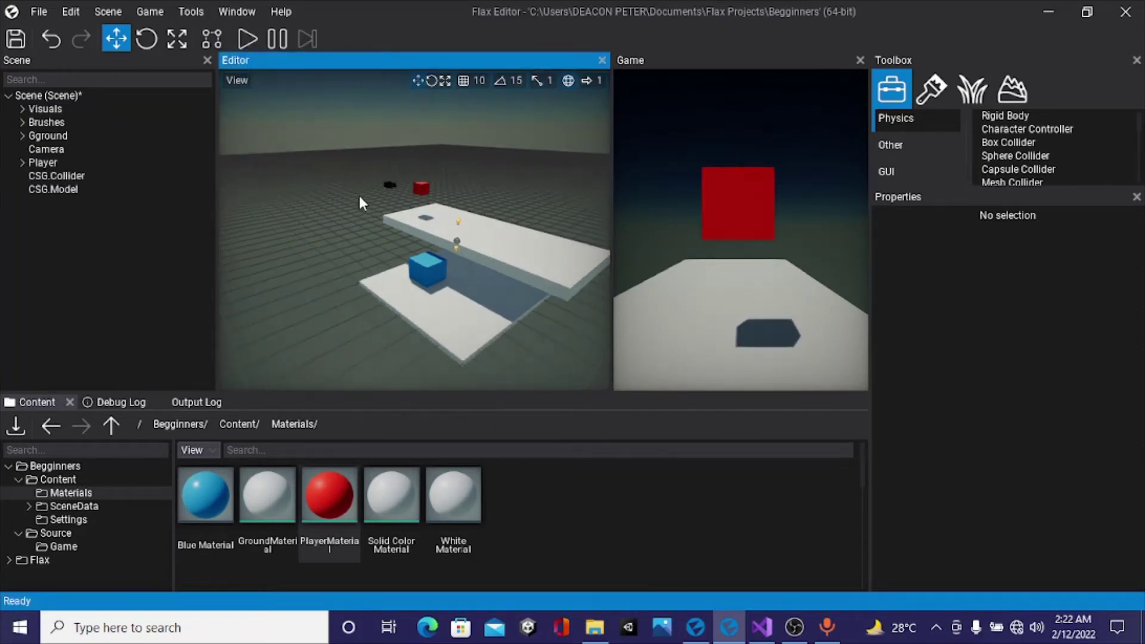
scroll(362, 193, "down", 1)
left_click(104, 163)
left_click_drag(421, 146, 427, 151)
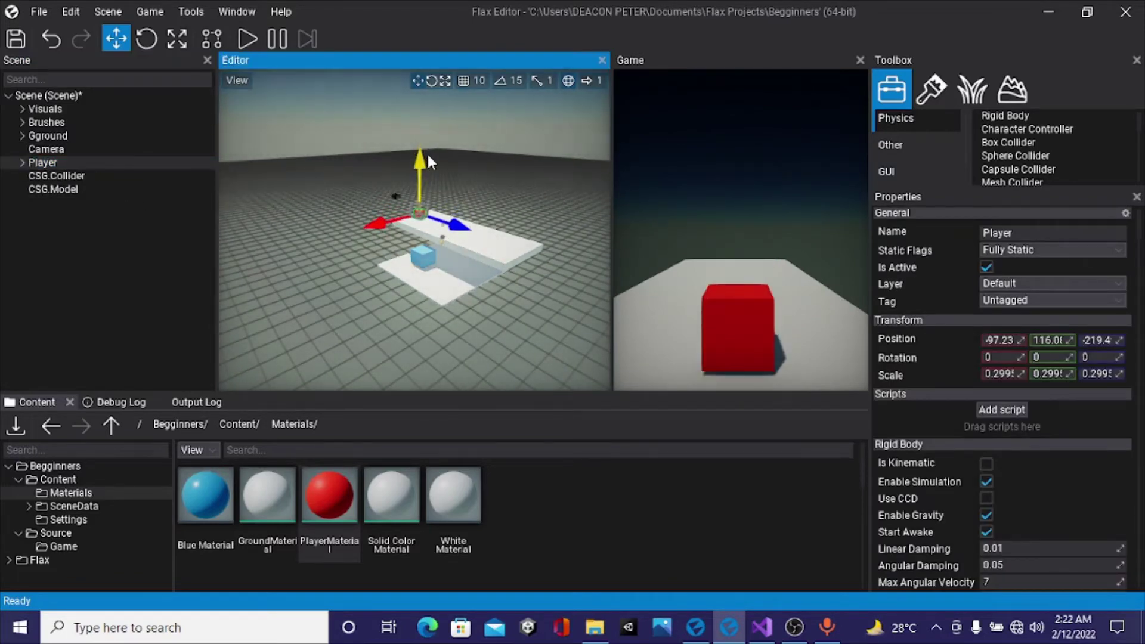
- Scale the Gground plank longer along Z, to about 11.798
left_click(501, 257)
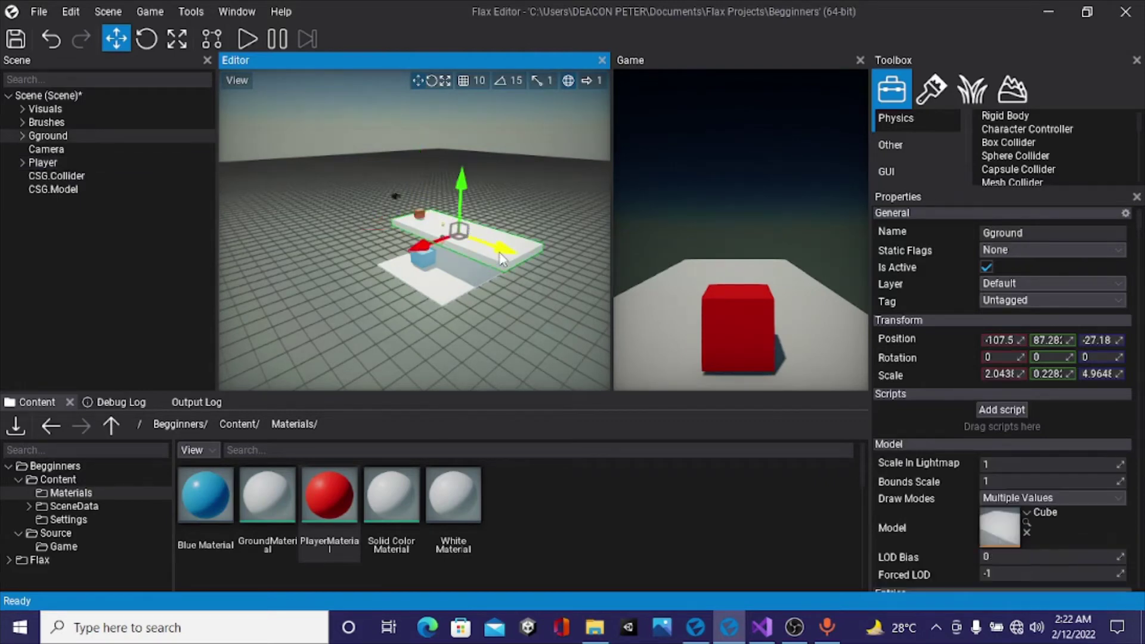
key("3")
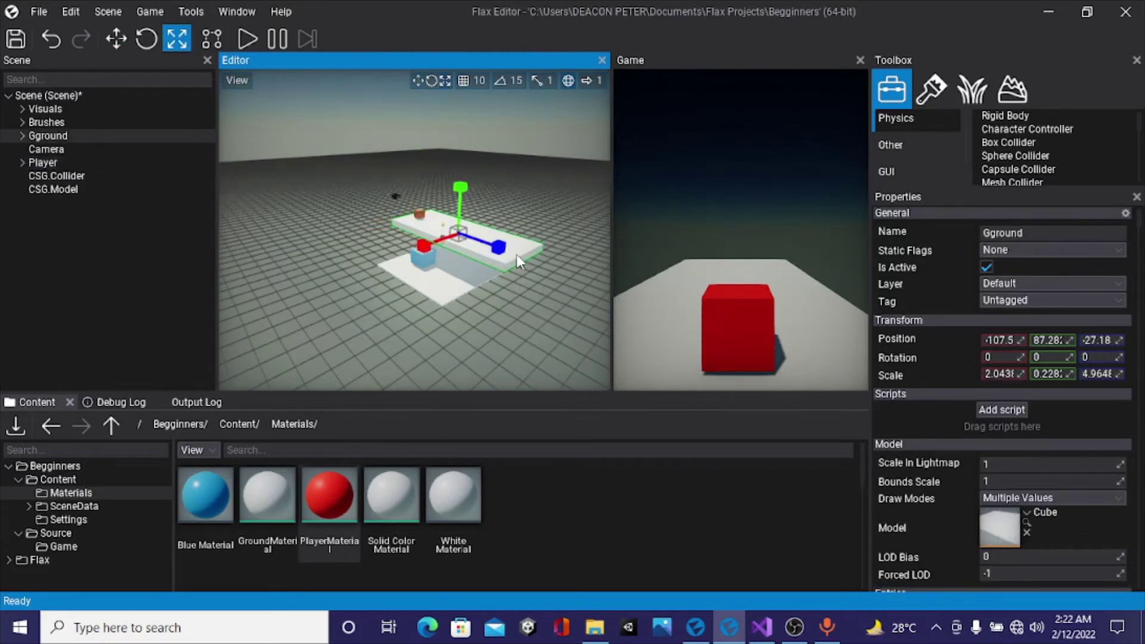
left_click_drag(502, 252, 88, 209)
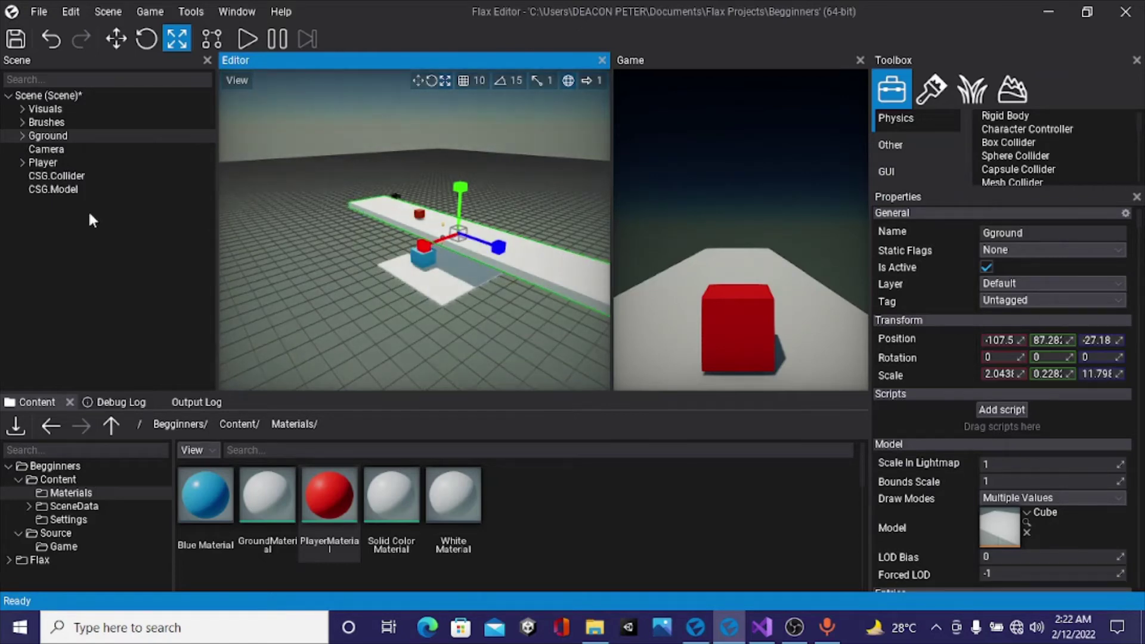
- Shift the Camera and Player cube together sideways along X
left_click(99, 148)
left_click(94, 164, "ctrl")
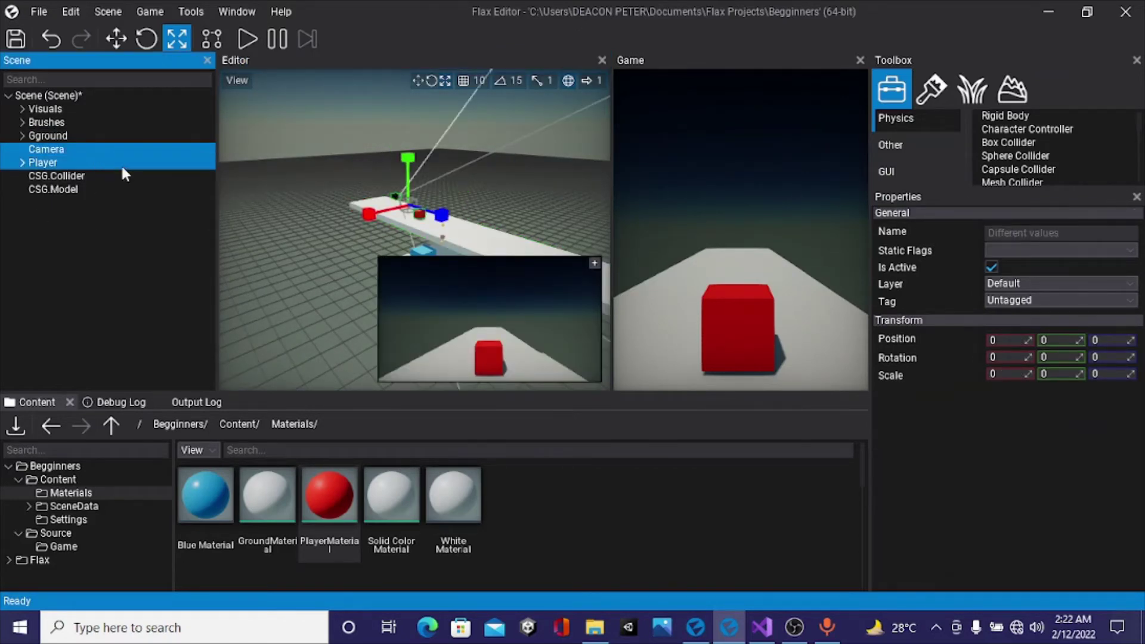
key("1")
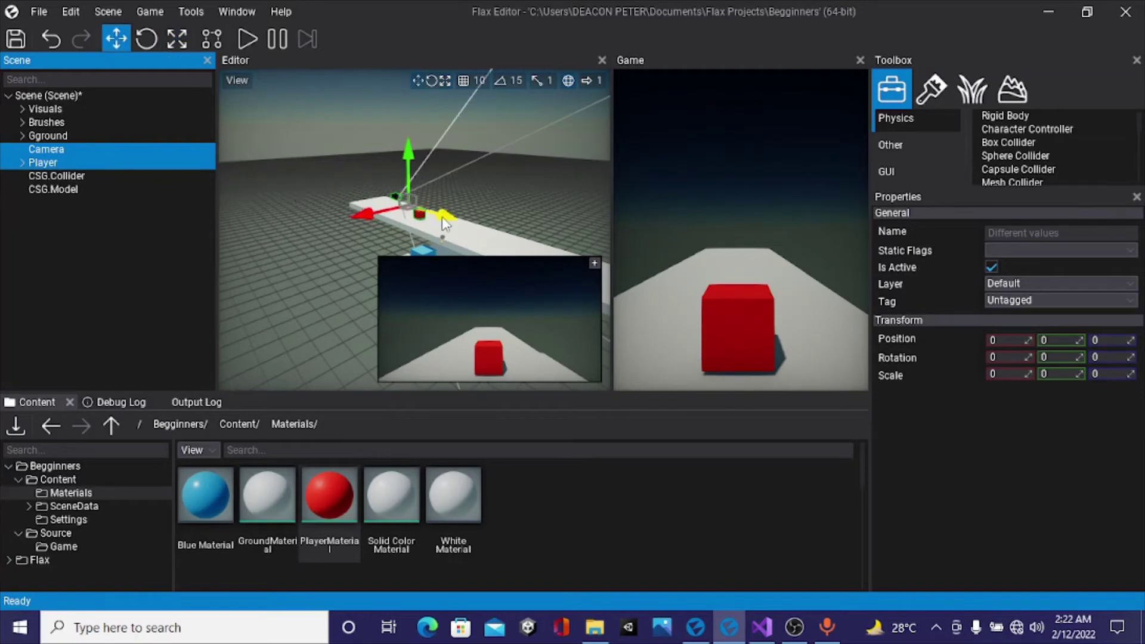
left_click(416, 214)
left_click_drag(416, 214, 393, 210)
- Widen the Gground plank along X to about 3.591
left_click(404, 222)
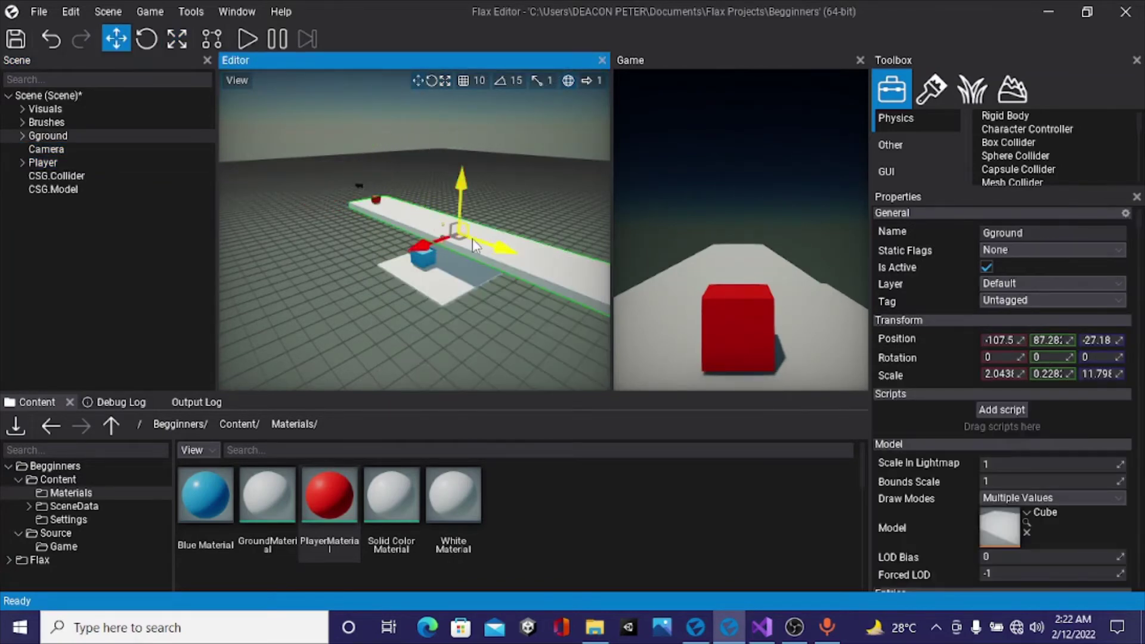
key("r")
left_click_drag(423, 246, 387, 233)
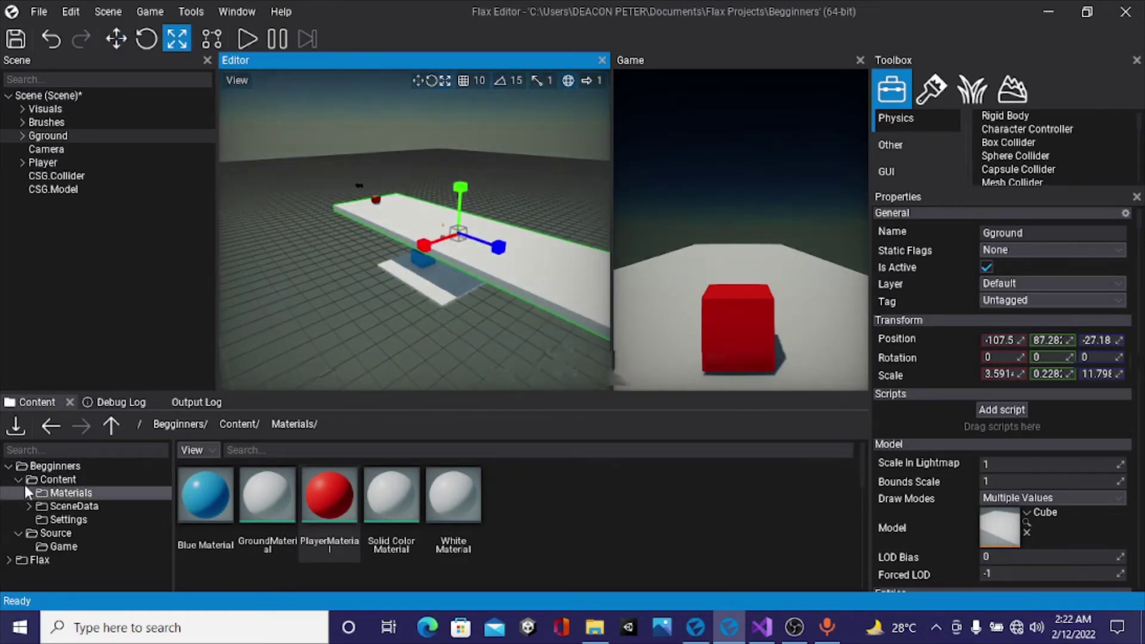
- Create a new C# script named Player in the Content window's Source/Game folder
left_click(45, 532)
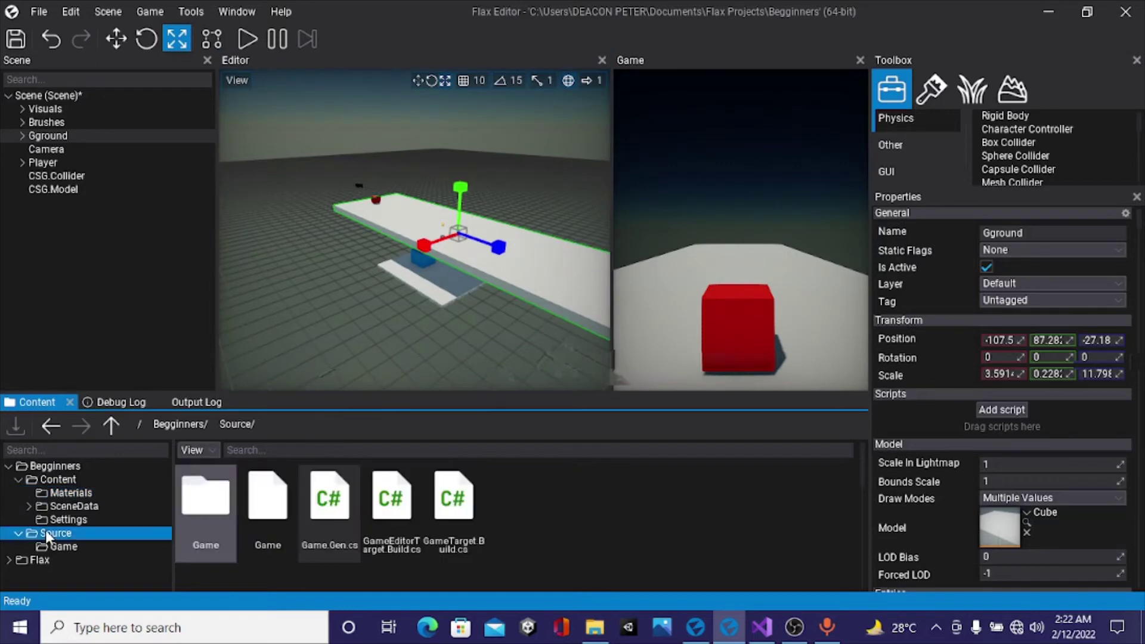
left_click(218, 505)
double_click(218, 505)
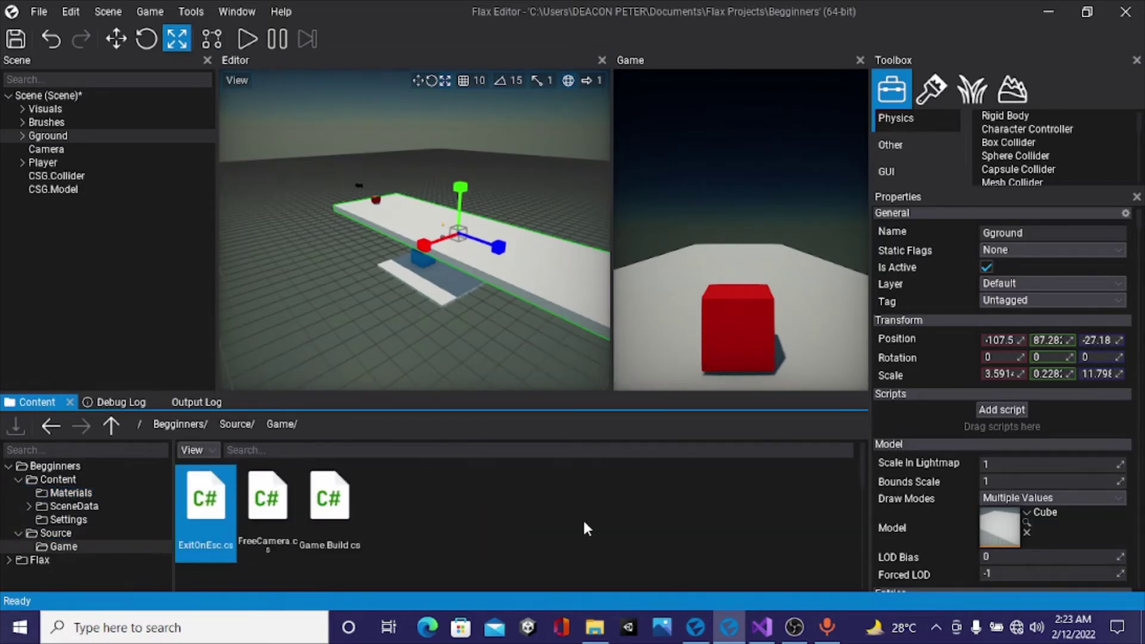
right_click(431, 515)
mouse_move(504, 631)
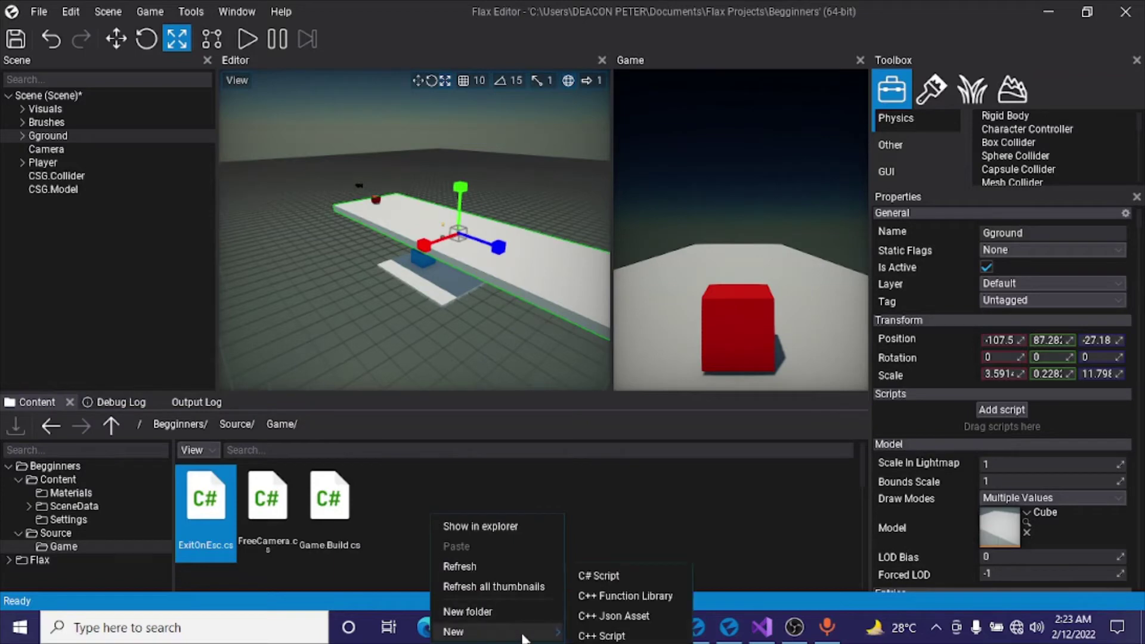
left_click(604, 574)
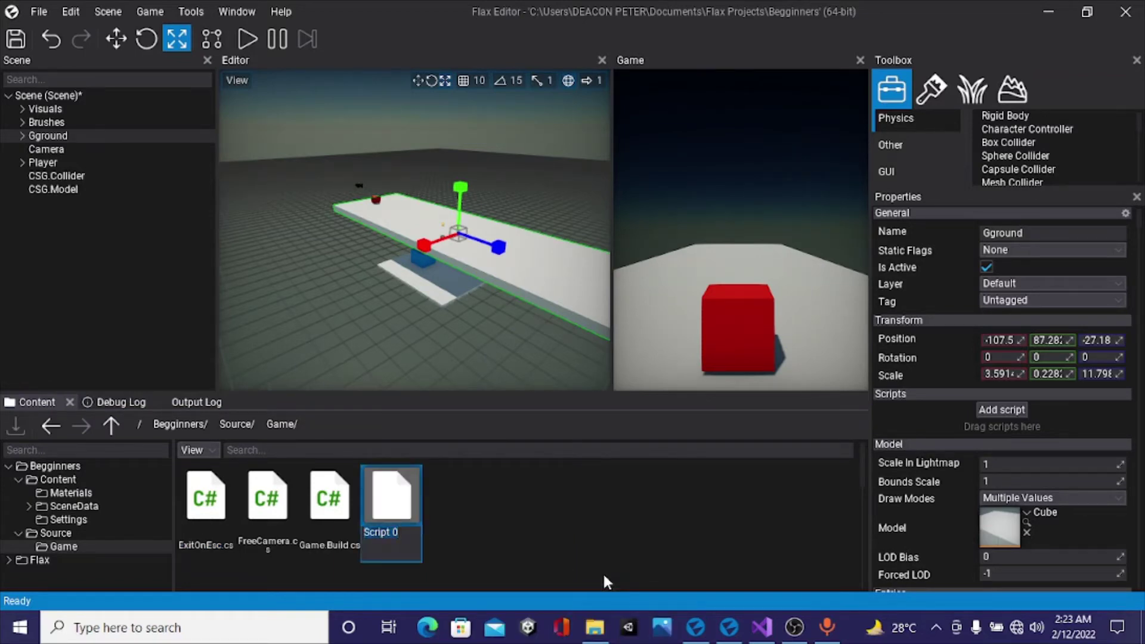
type("Player")
key("Return")
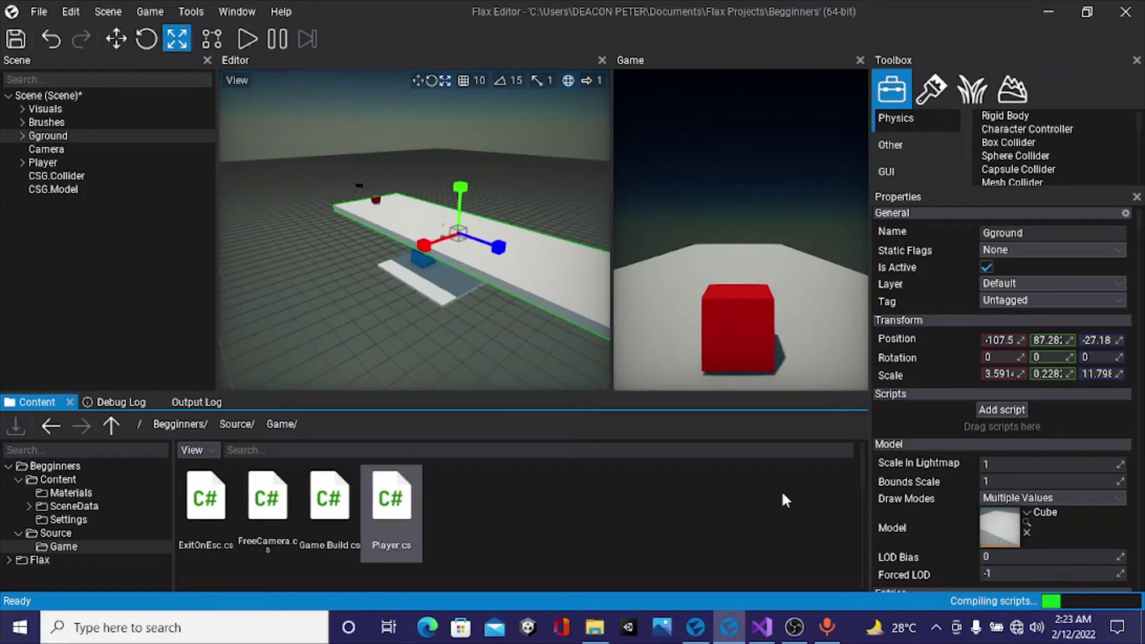
left_click(193, 10)
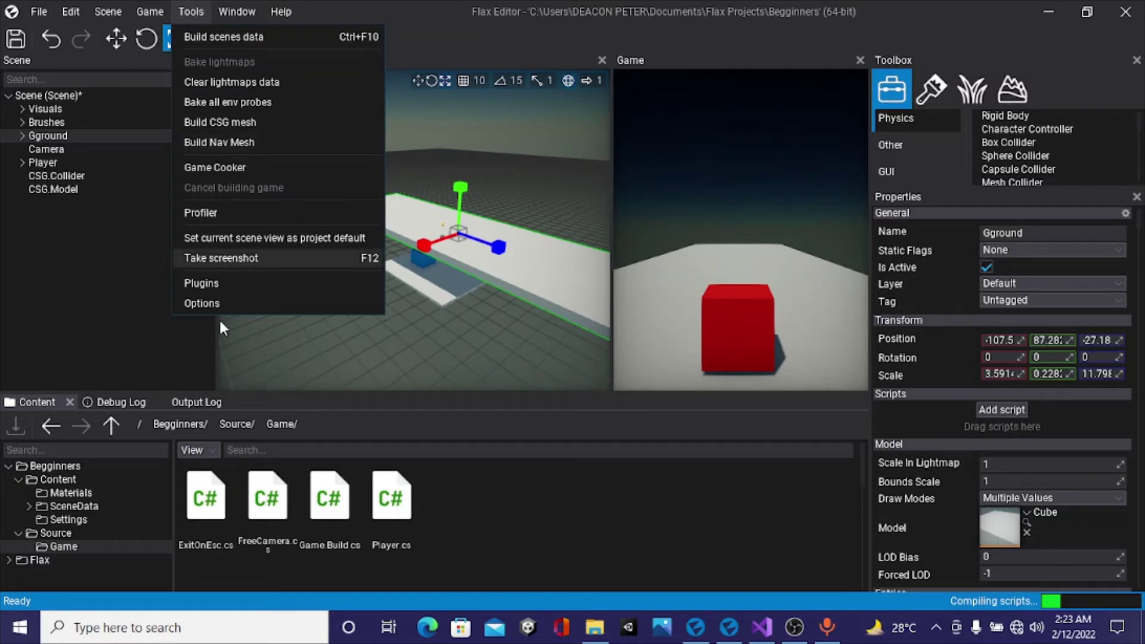
left_click(223, 303)
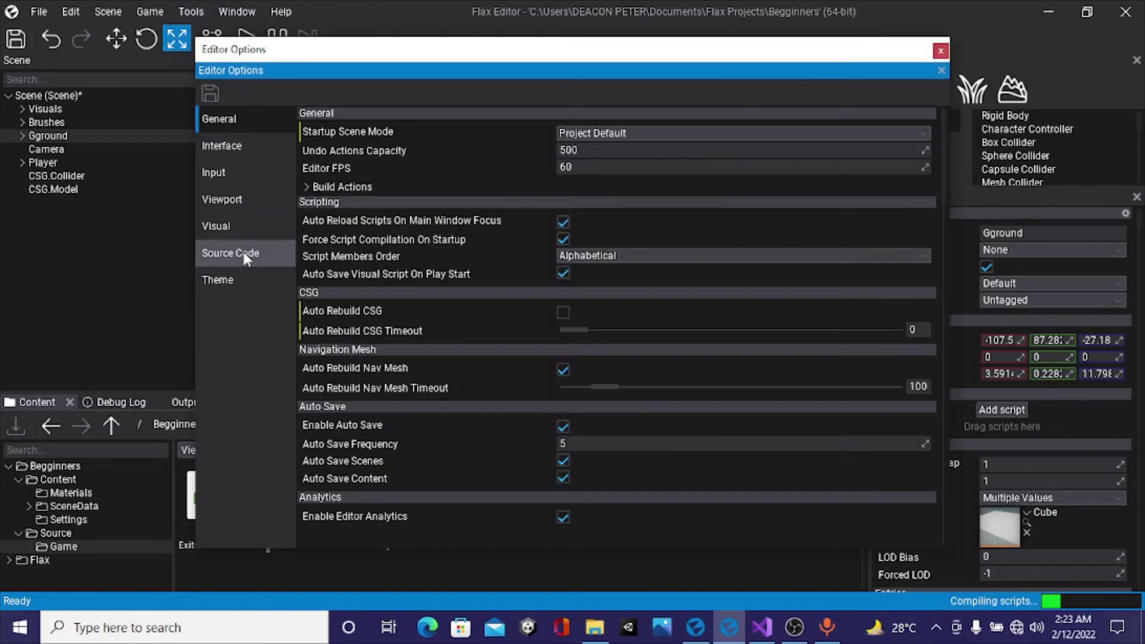
left_click(244, 254)
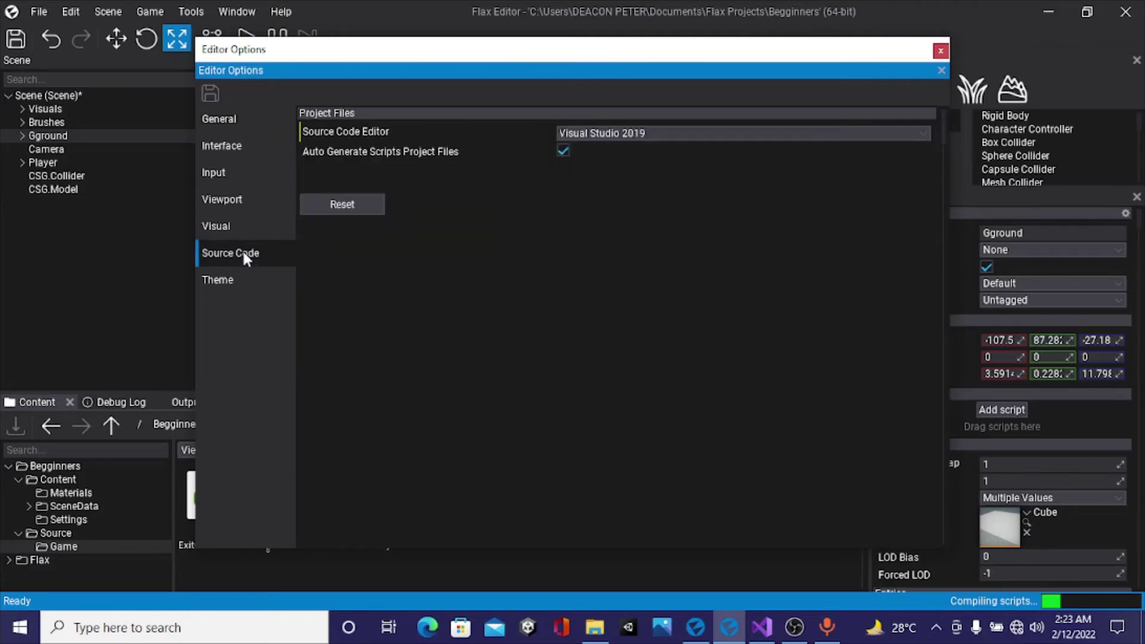
left_click(707, 133)
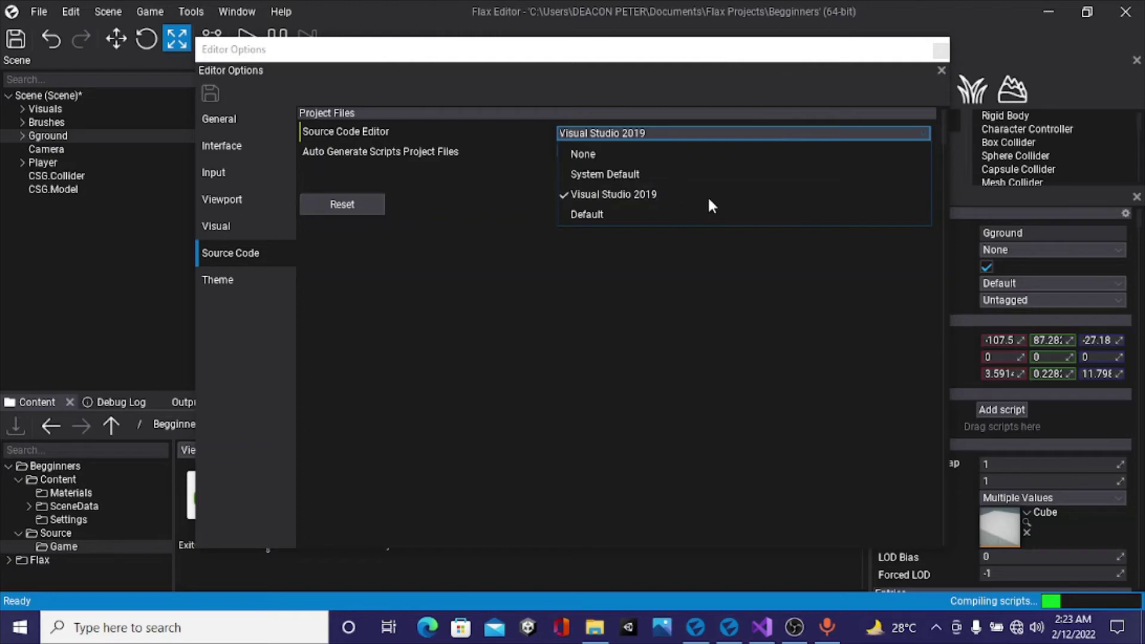
left_click(223, 117)
scroll(717, 232, "down", 2)
scroll(417, 202, "up", 2)
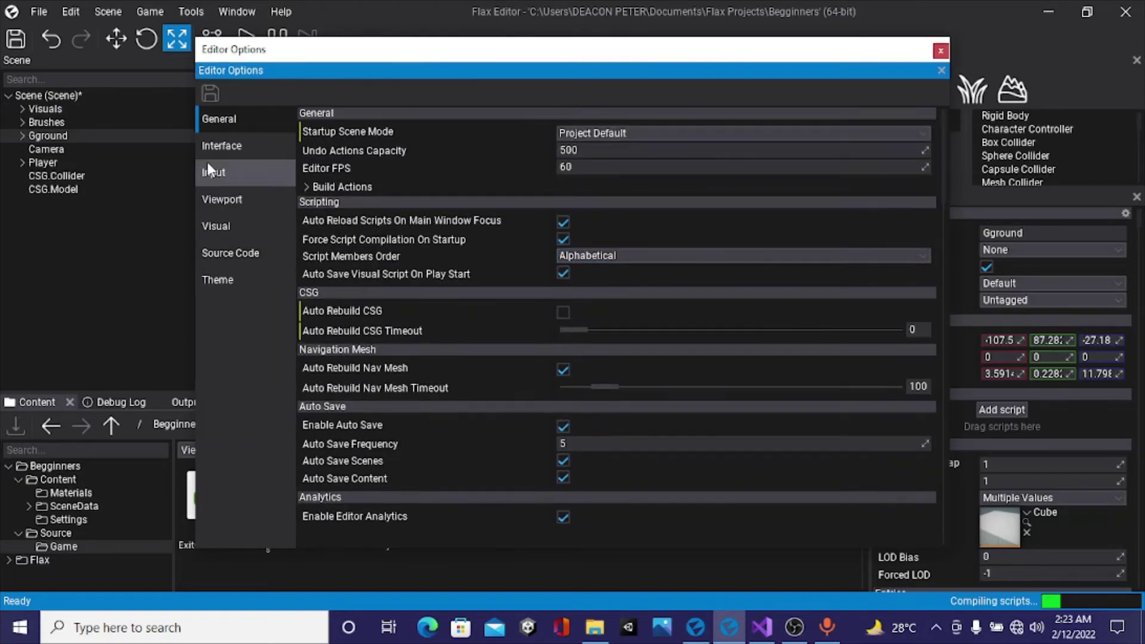
left_click(212, 167)
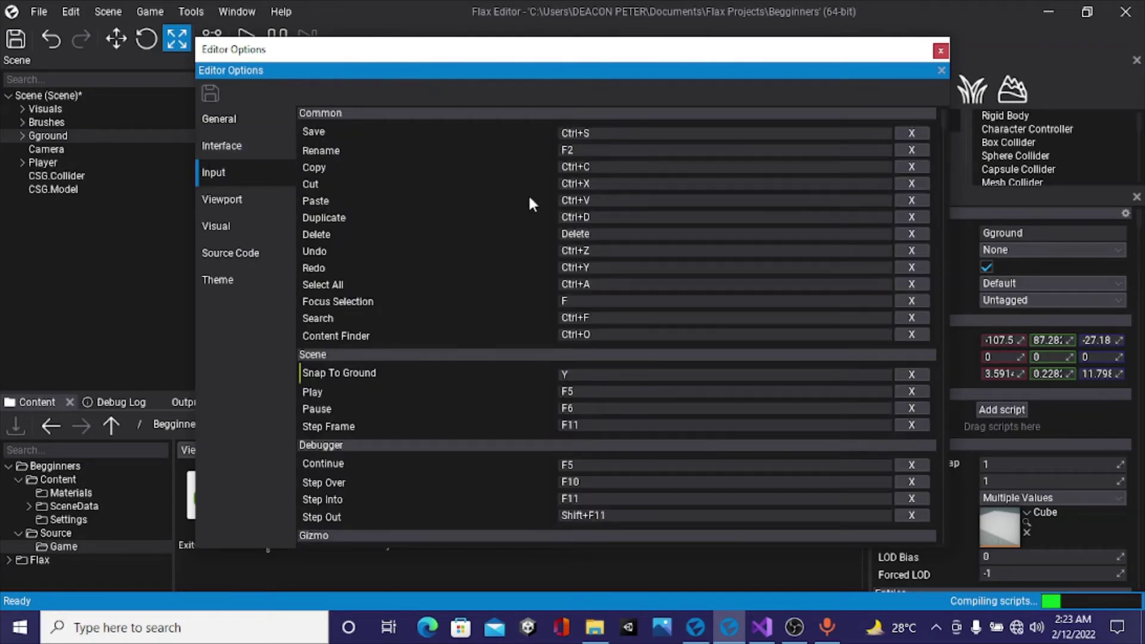
scroll(596, 206, "down", 3)
scroll(597, 205, "up", 2)
scroll(596, 206, "down", 3)
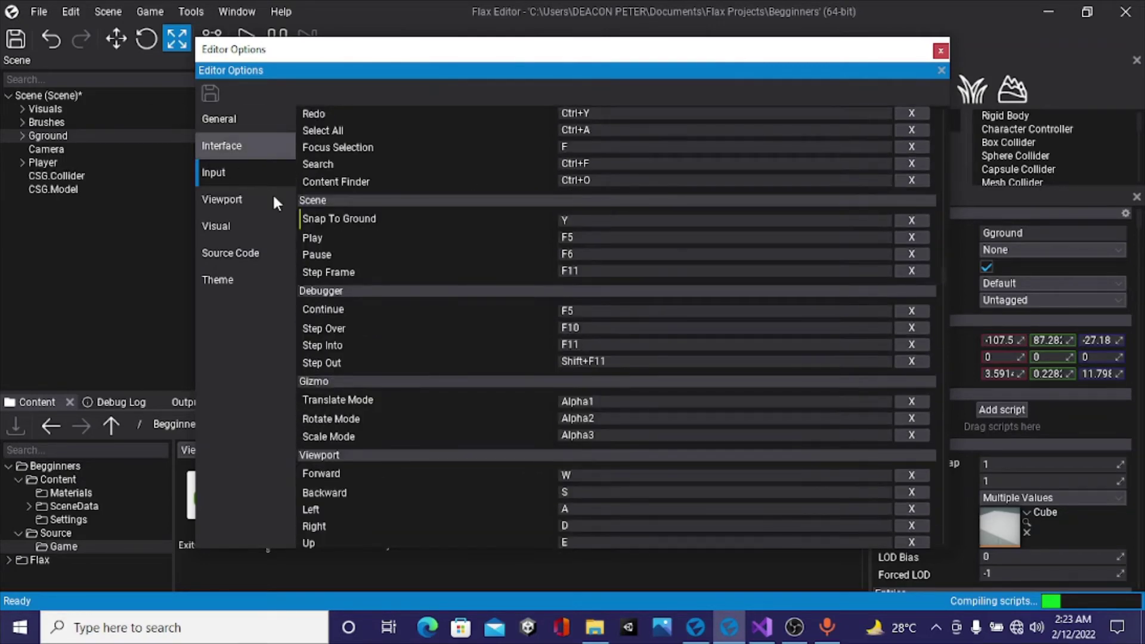
left_click(218, 201)
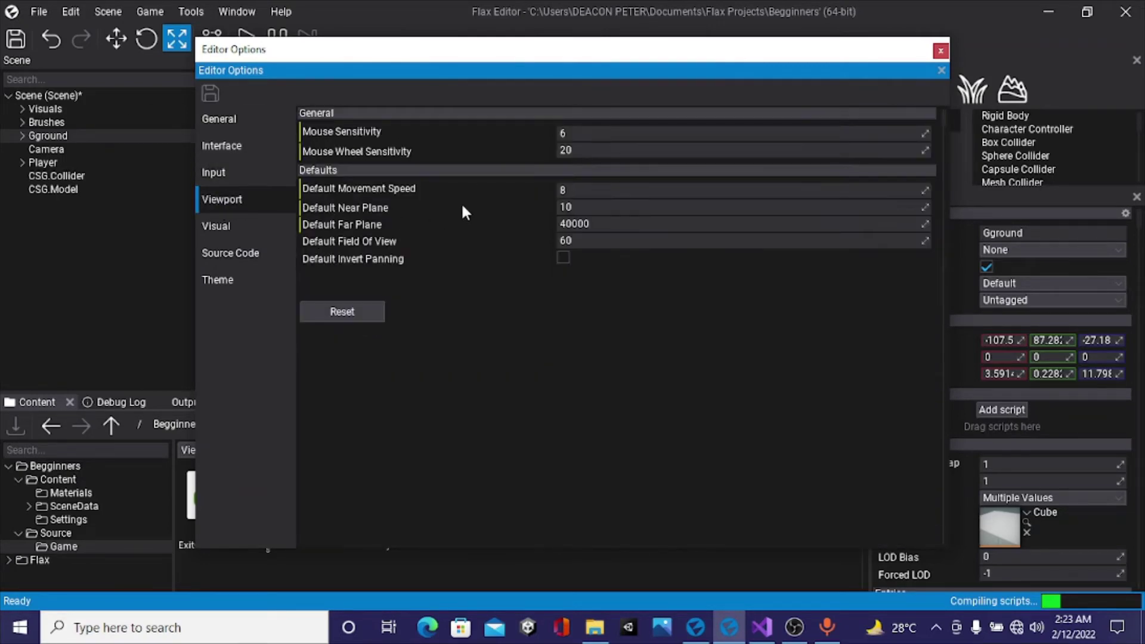
left_click(260, 226)
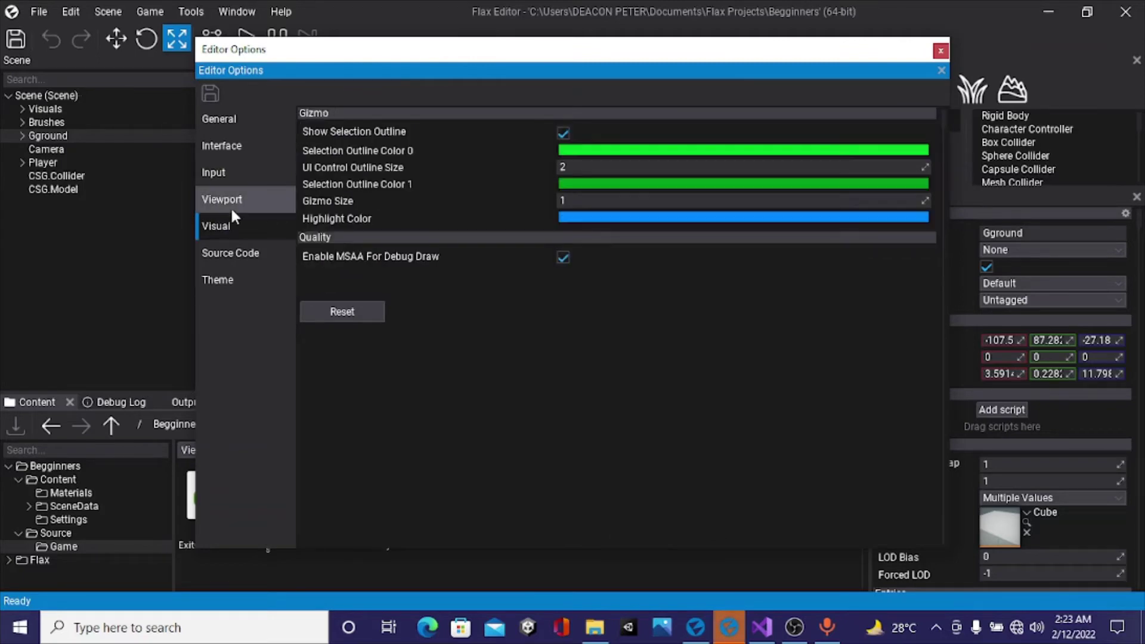
left_click(270, 197)
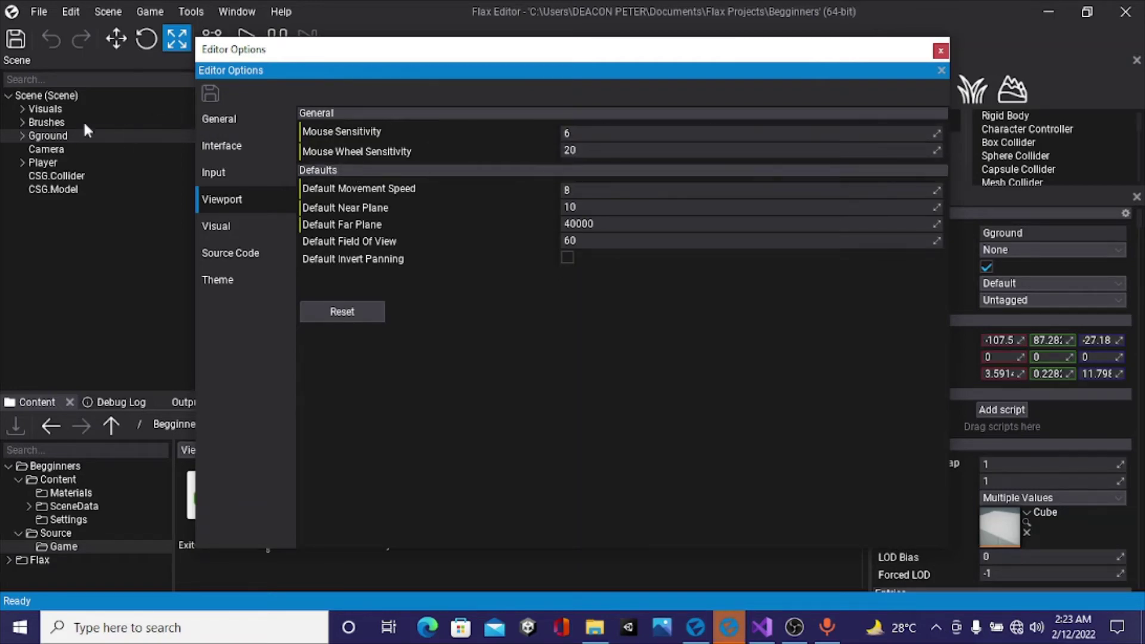
left_click(940, 52)
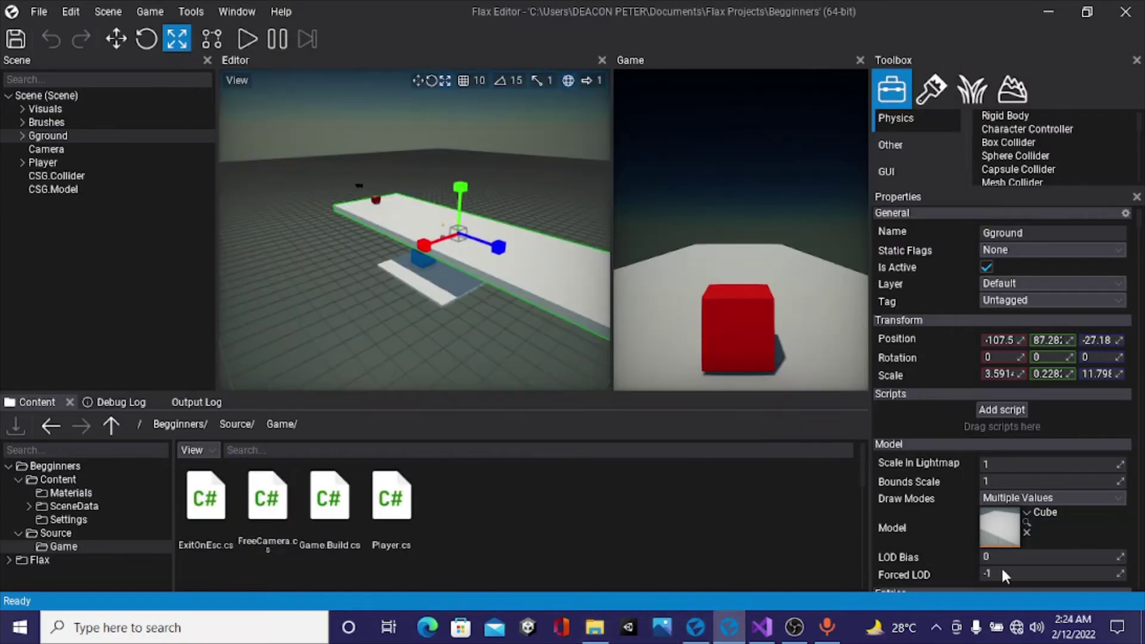
- Open Player.cs in Visual Studio, reload the modified project files, and search the solution for 'Player'
double_click(403, 514)
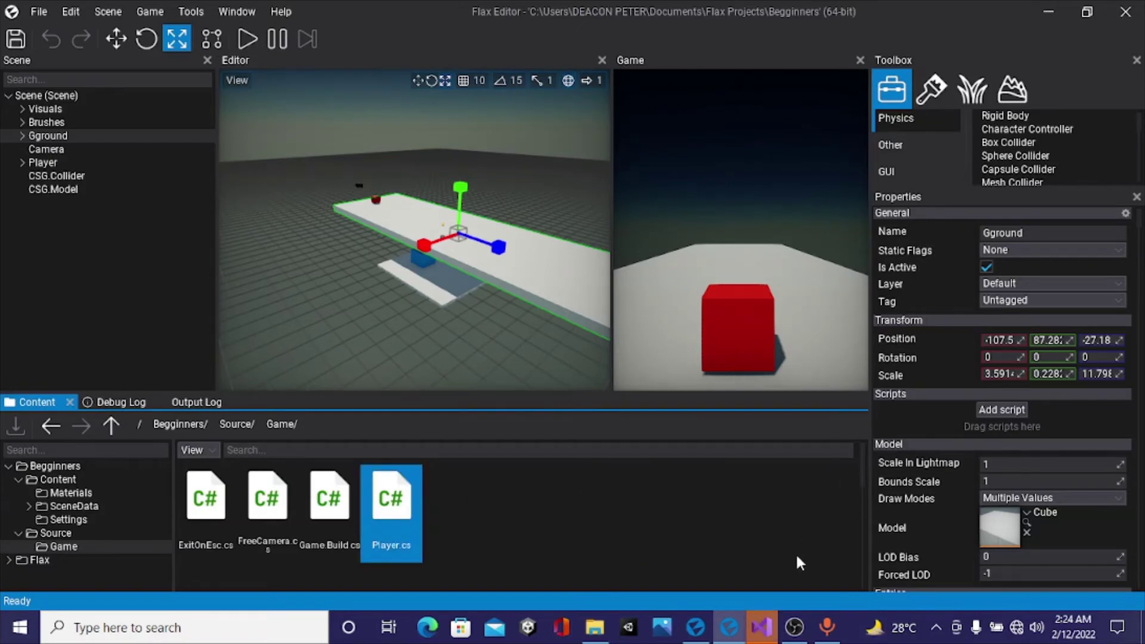
left_click(775, 614)
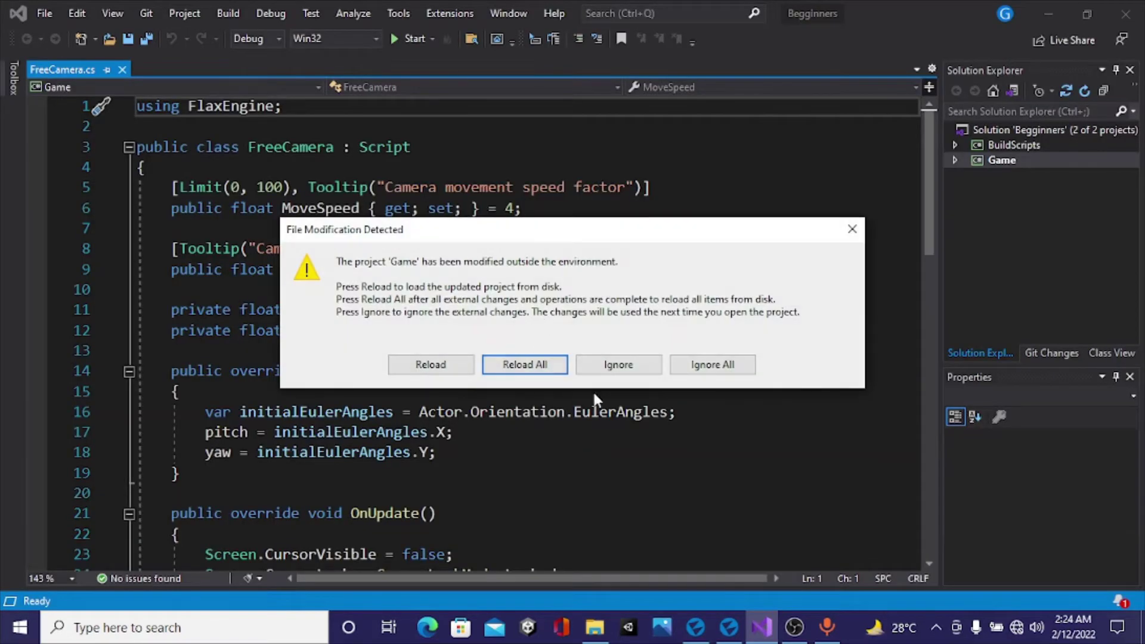
left_click(497, 366)
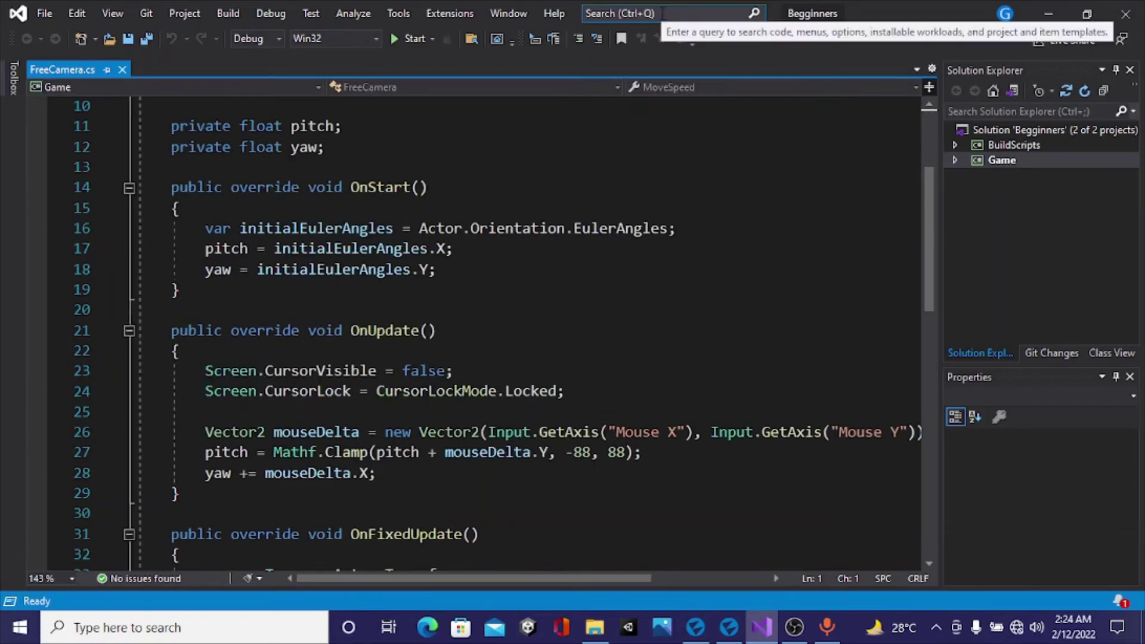
left_click(662, 13)
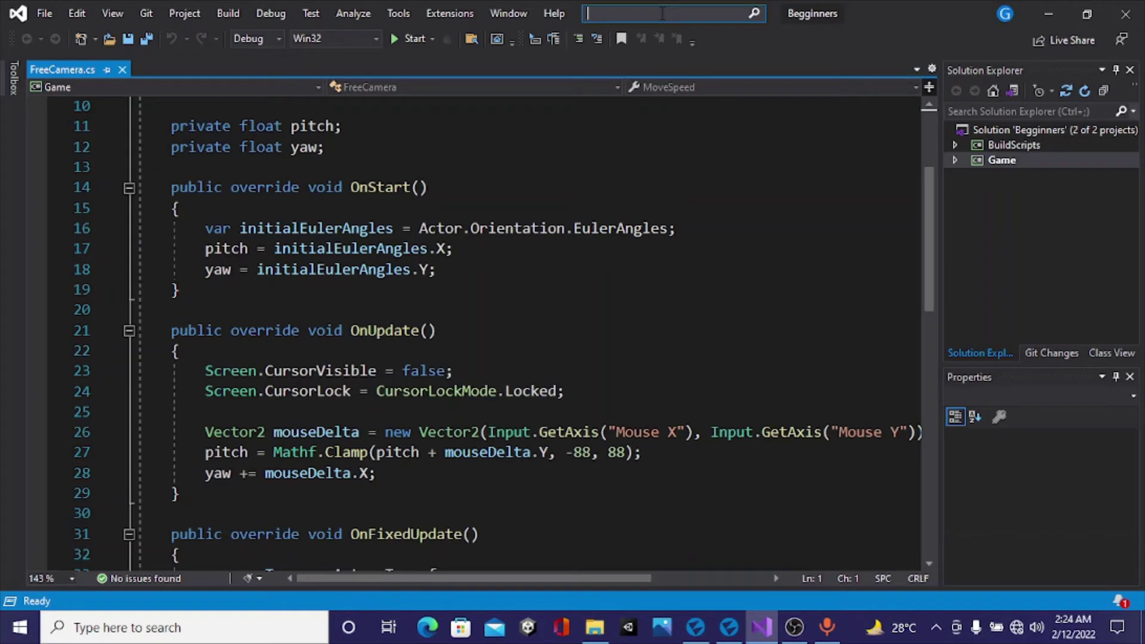
type("Player")
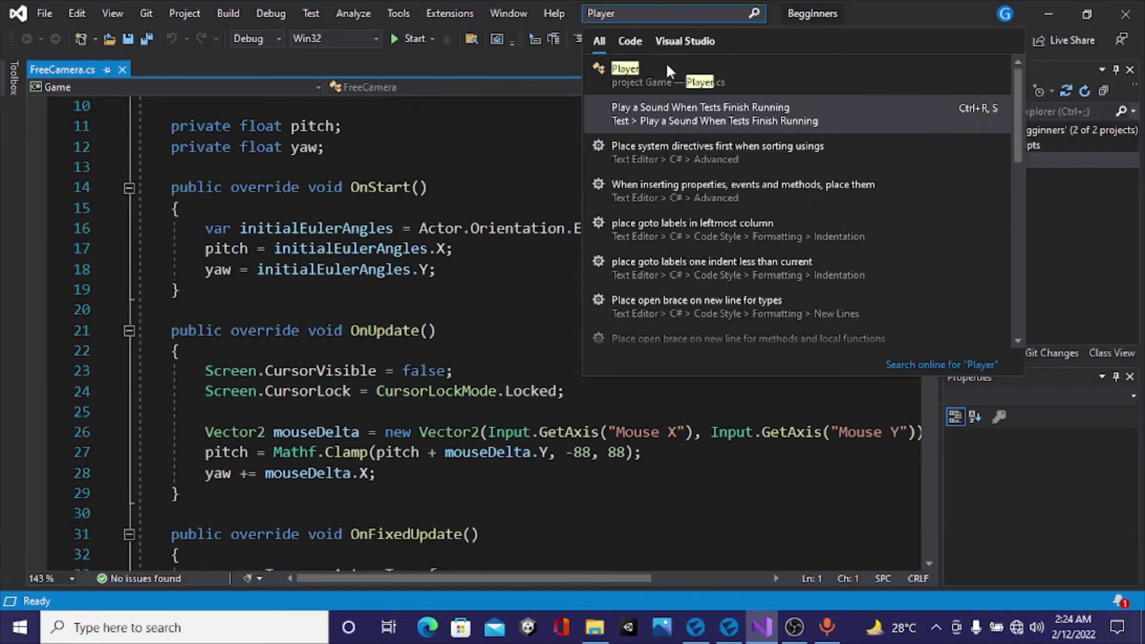
- Open Player.cs from the search results and delete the System and System.Collections.Generic using lines
left_click(668, 77)
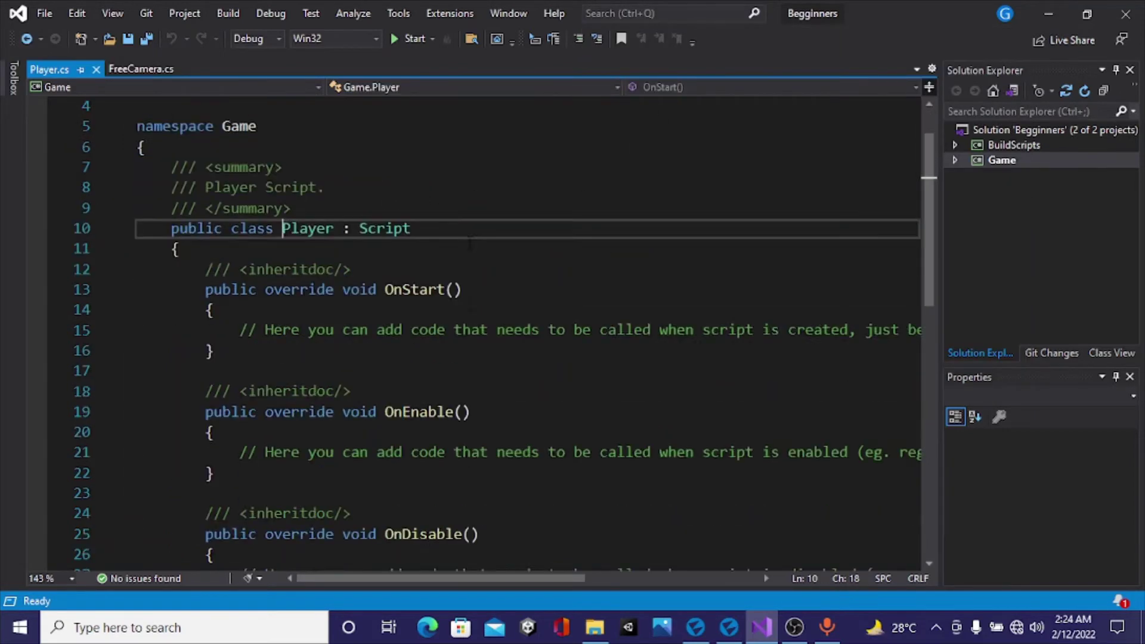
scroll(473, 237, "down", 2)
scroll(473, 236, "down", 2)
scroll(460, 237, "up", 1)
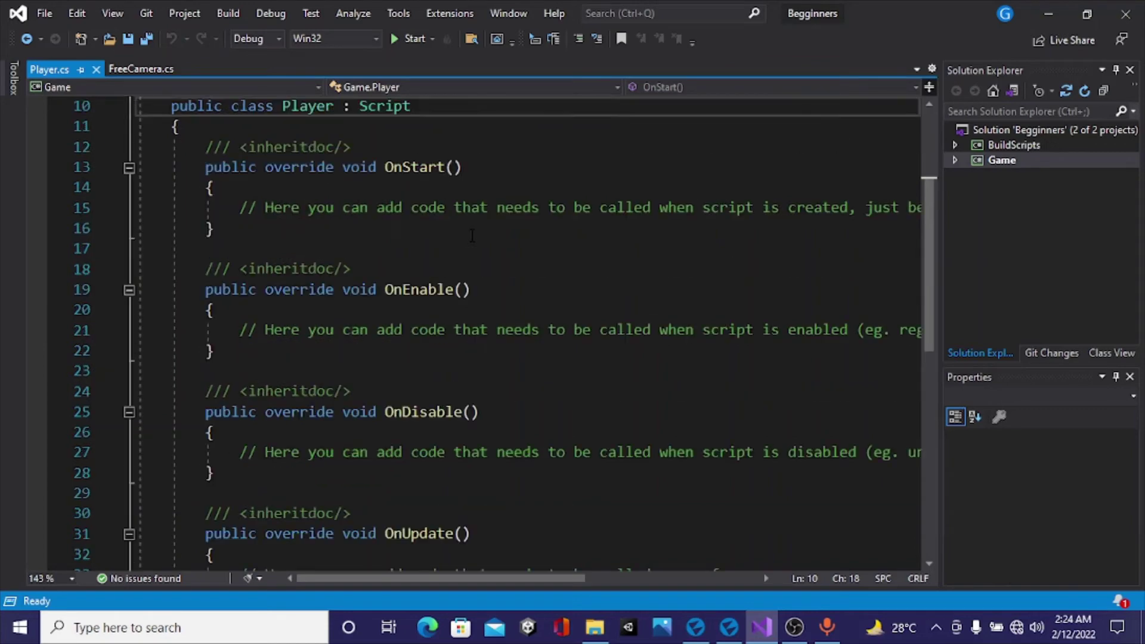
scroll(440, 236, "up", 2)
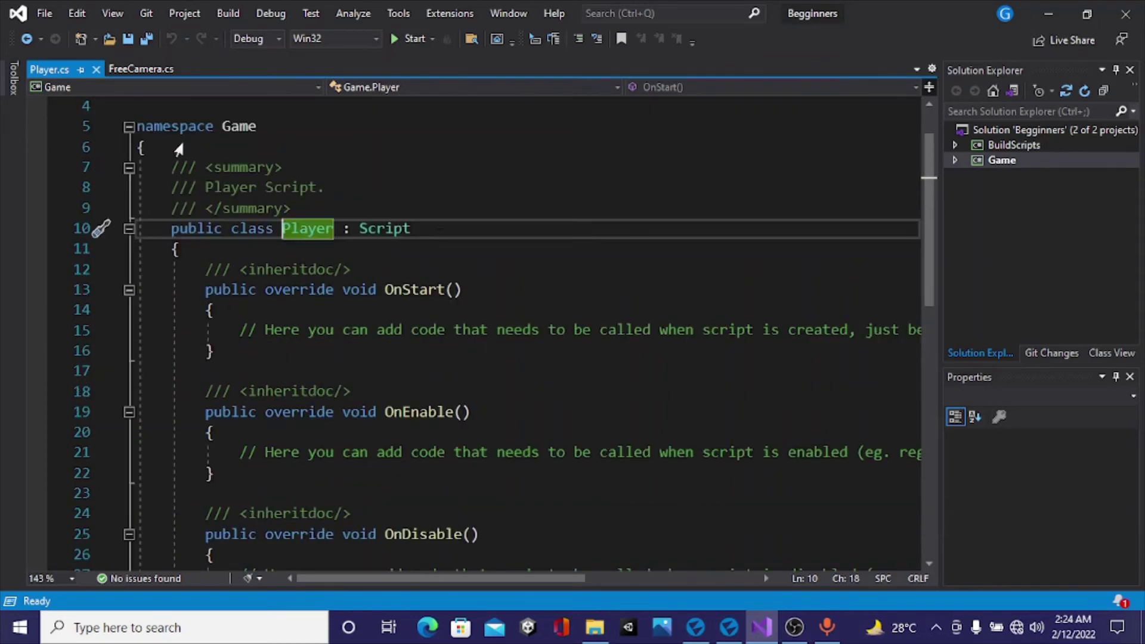
scroll(264, 148, "up", 1)
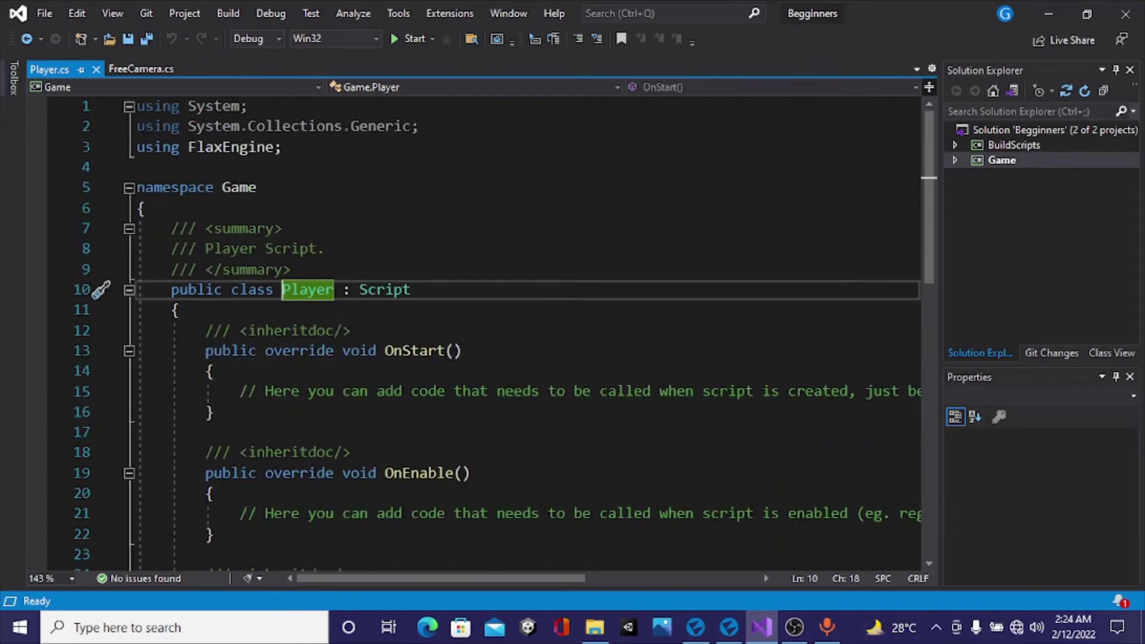
left_click(137, 147)
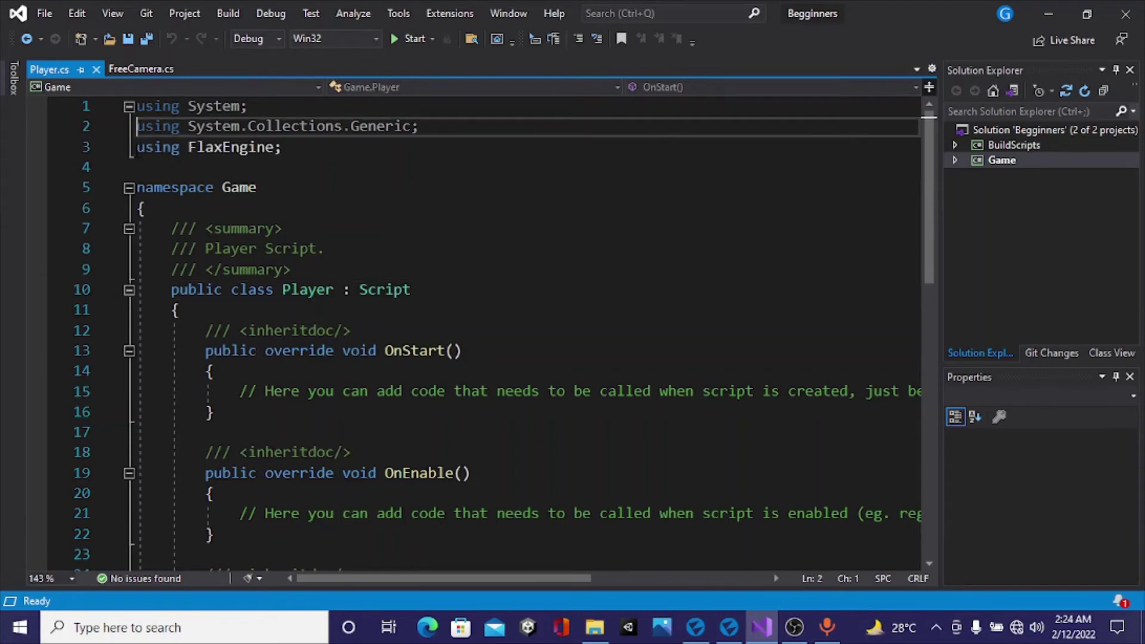
left_click_drag(137, 147, 128, 109)
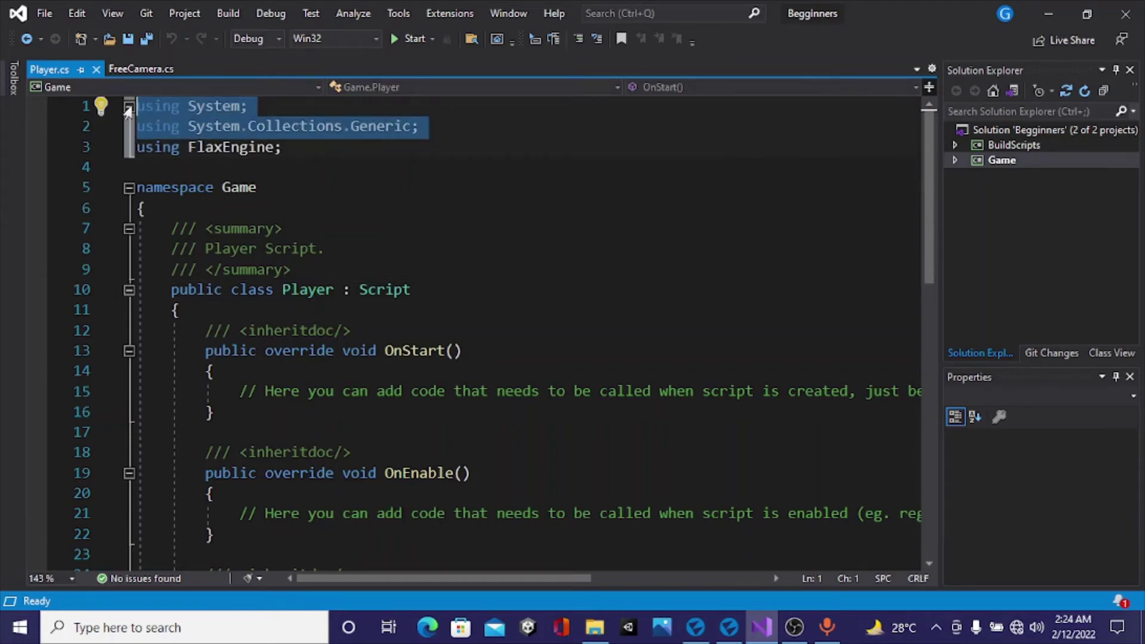
key("Delete")
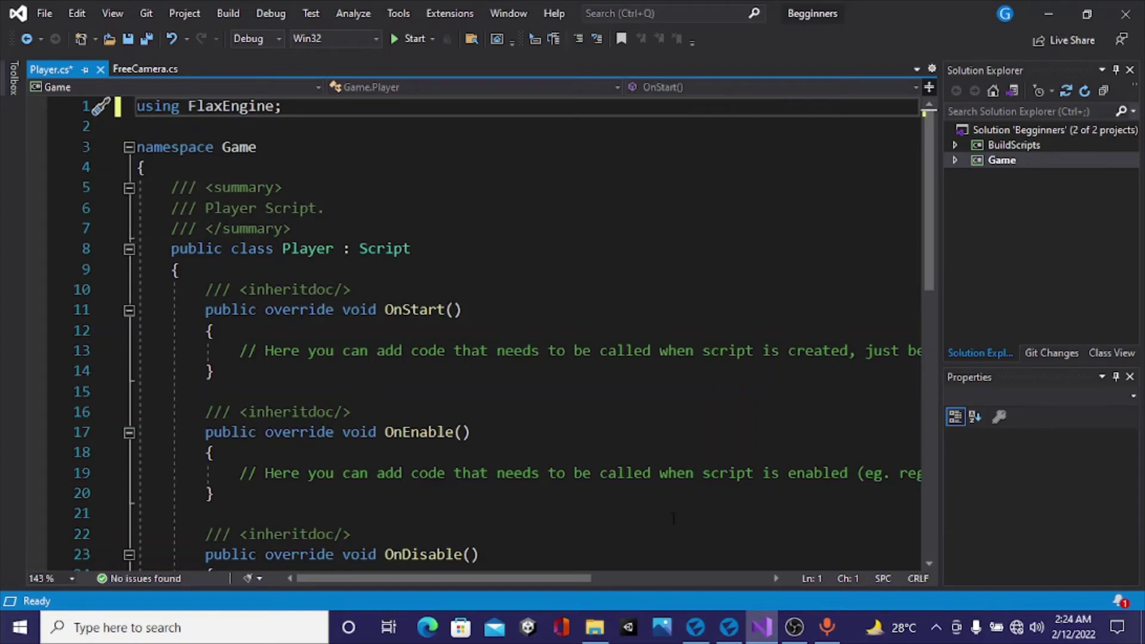
- Delete the OnEnable and OnDisable methods from Player.cs
left_click_drag(556, 578, 600, 578)
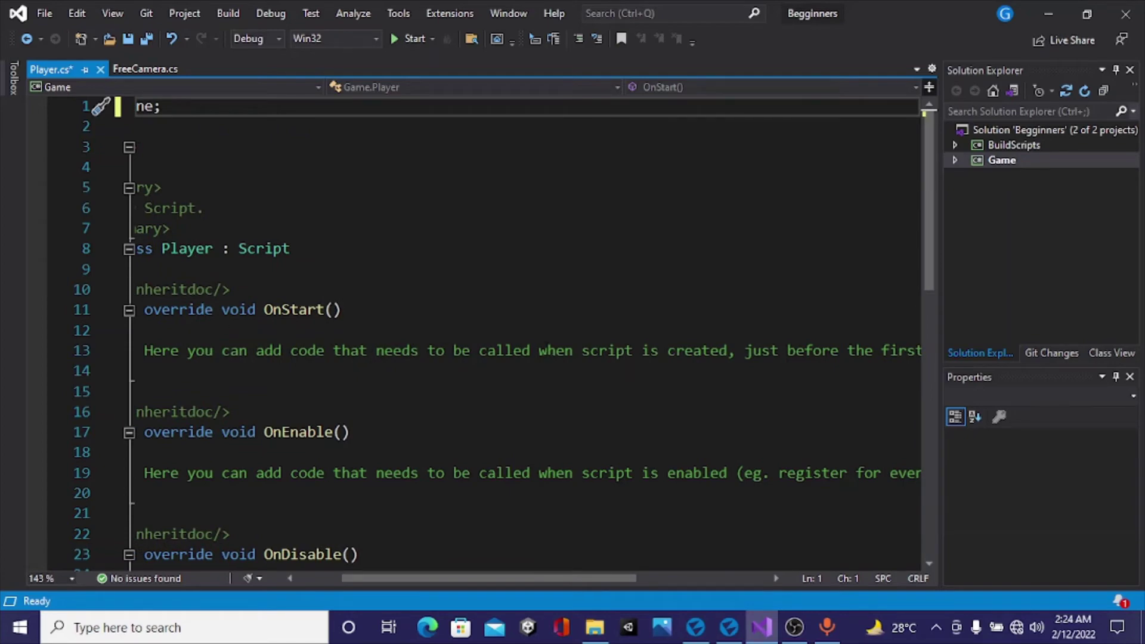
left_click_drag(582, 579, 418, 510)
scroll(418, 510, "down", 2)
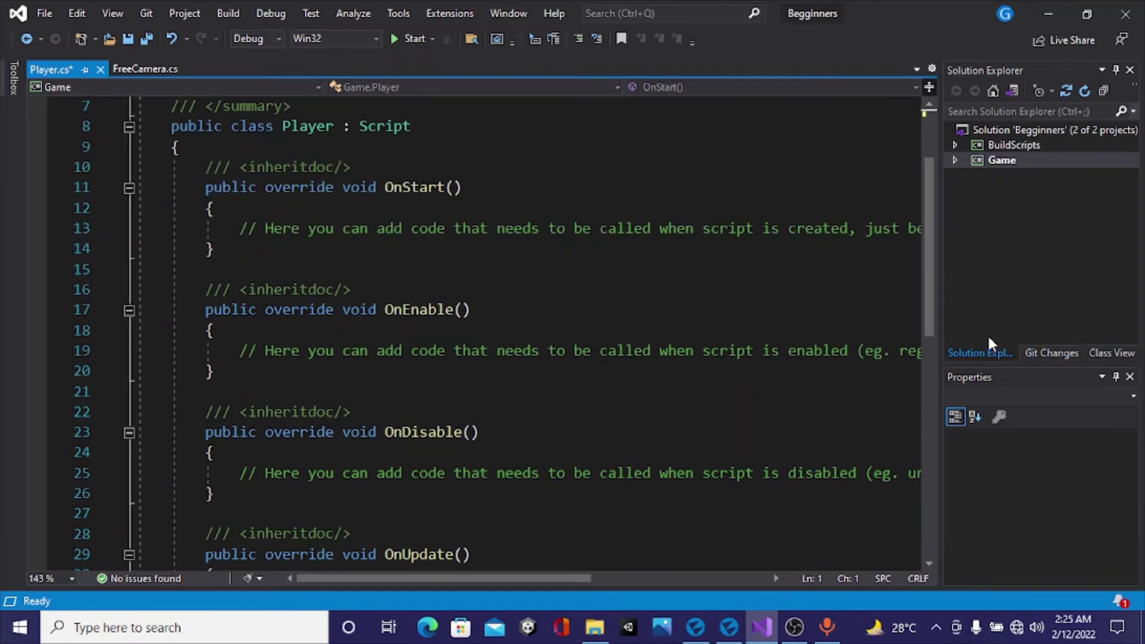
scroll(934, 328, "down", 1)
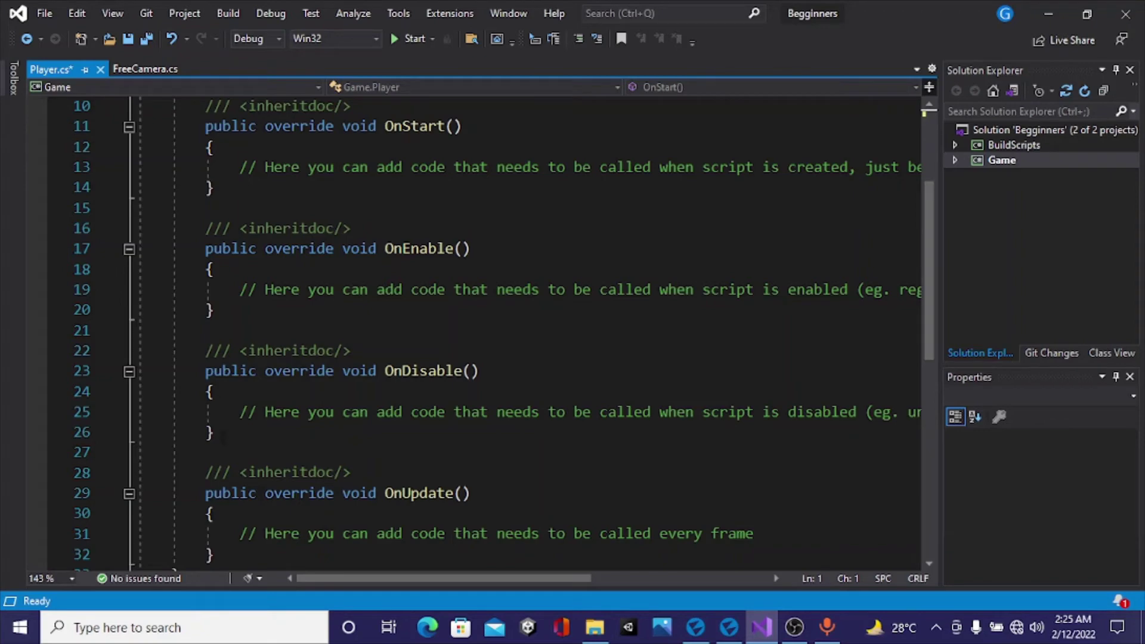
mouse_move(222, 437)
left_click_drag(216, 432, 138, 229)
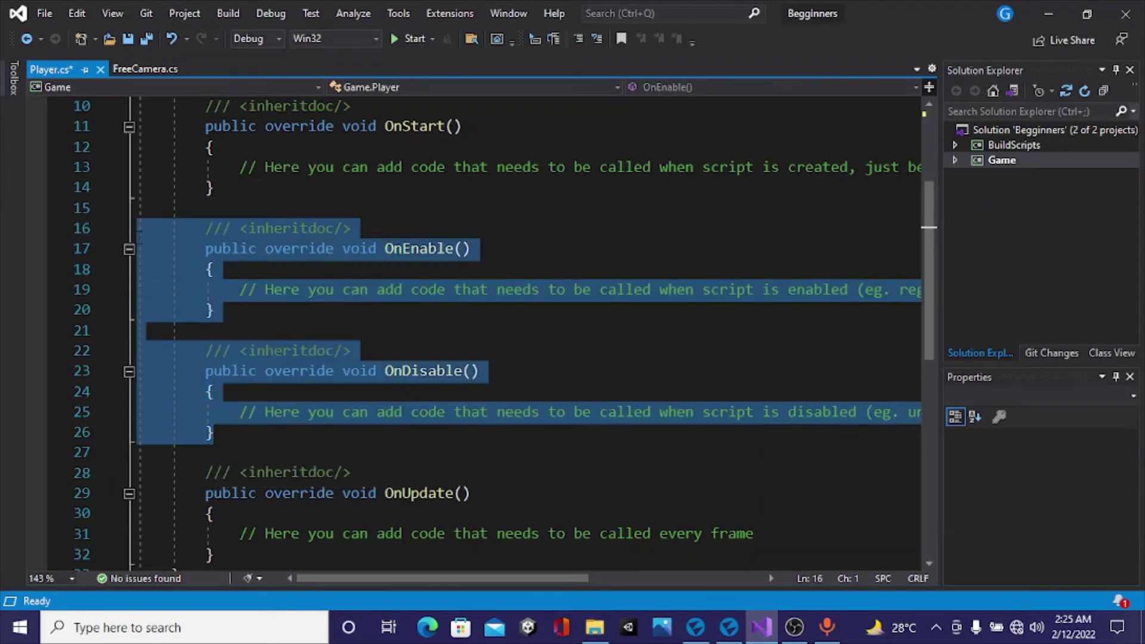
key("Delete")
scroll(138, 228, "up", 3)
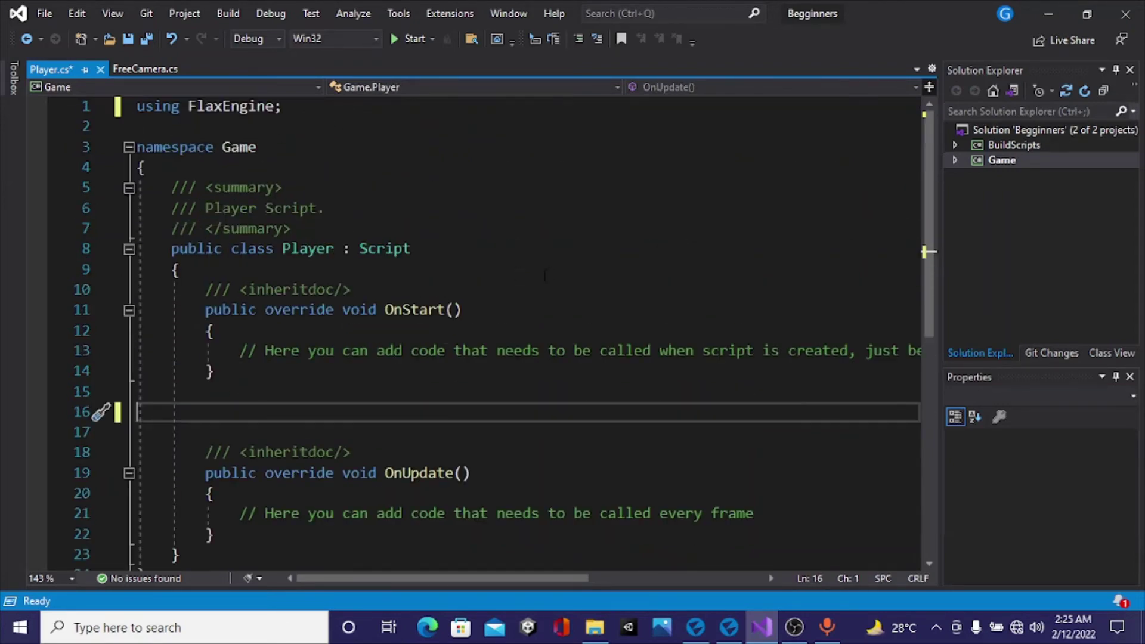
- Add 'public RigidBody rb;' and 'public float ForwardForce = 1000f;' fields to the Player class
left_click(419, 275)
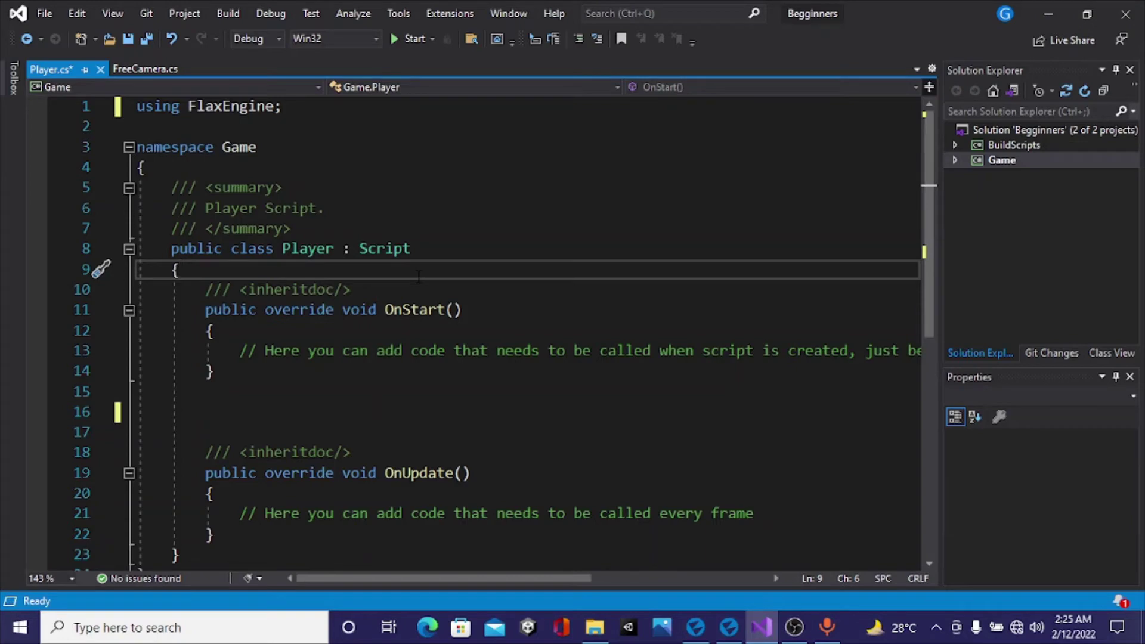
key("Return")
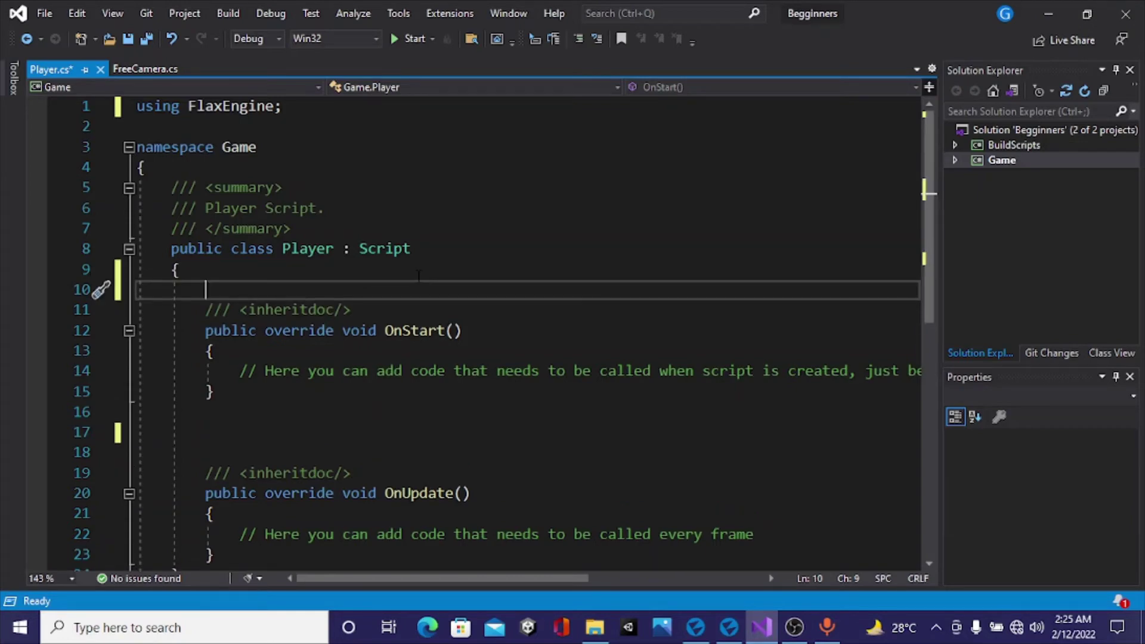
type("publi")
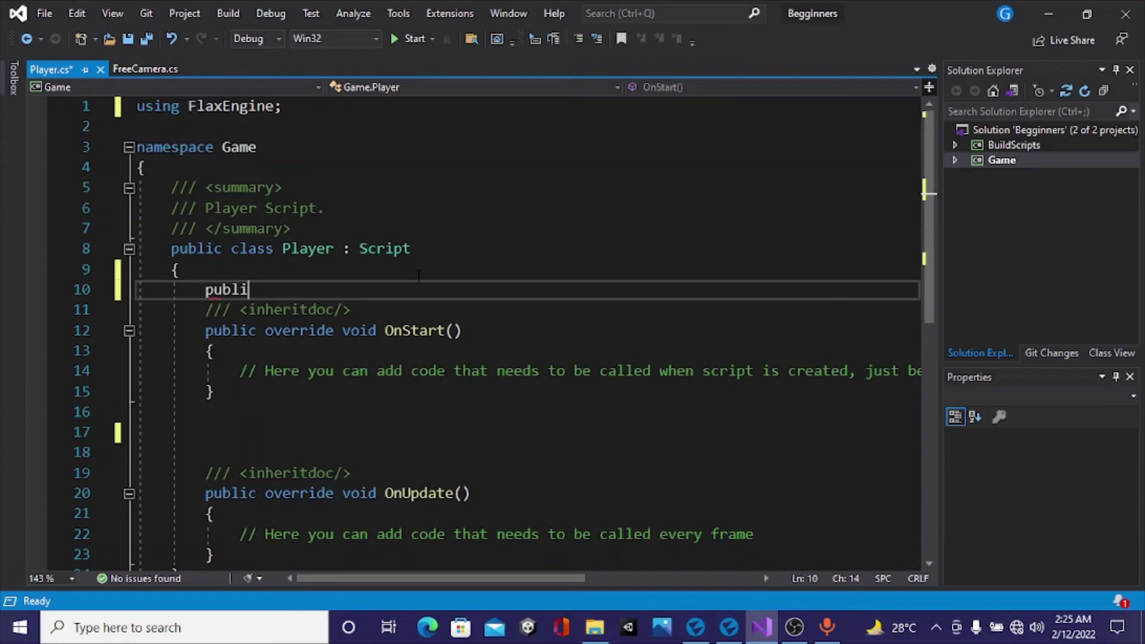
type("c  ")
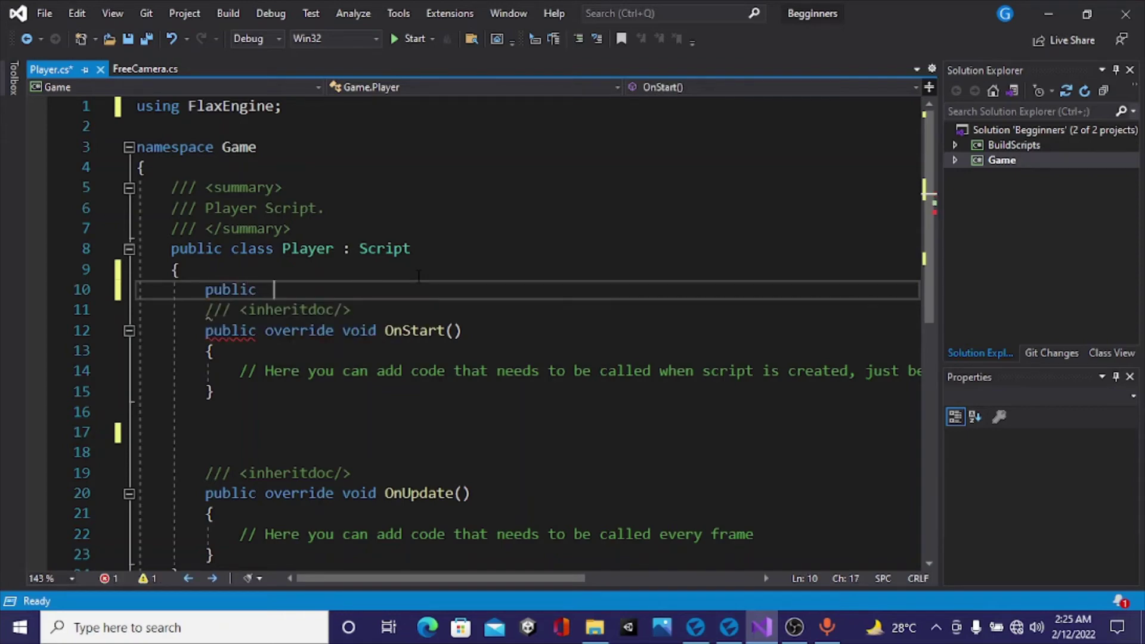
type("Rig")
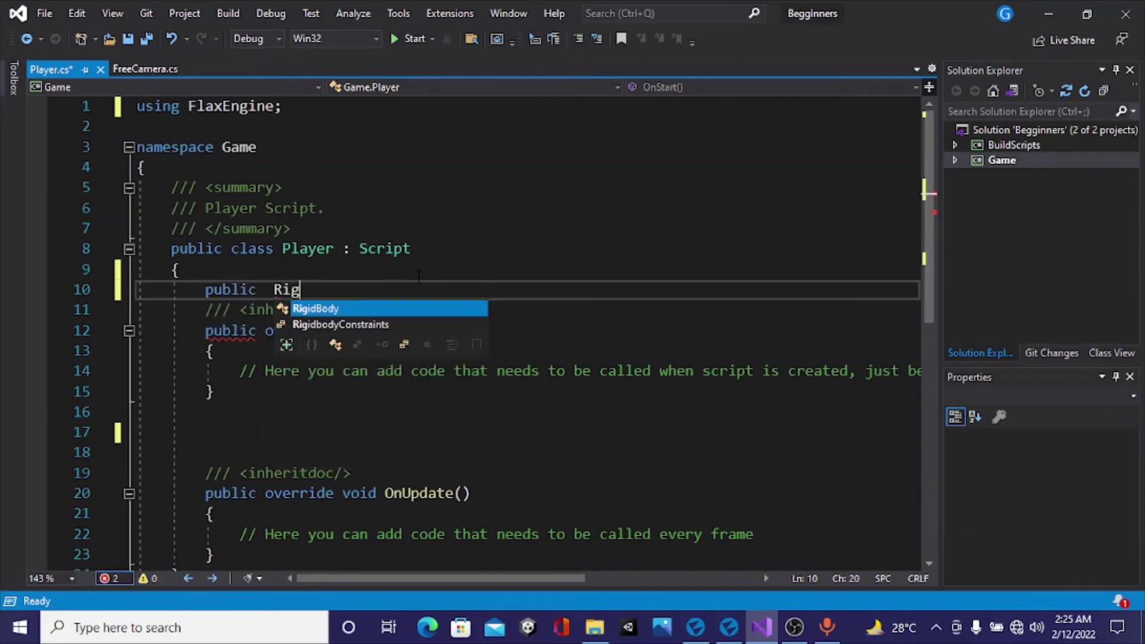
key("Tab")
type("r")
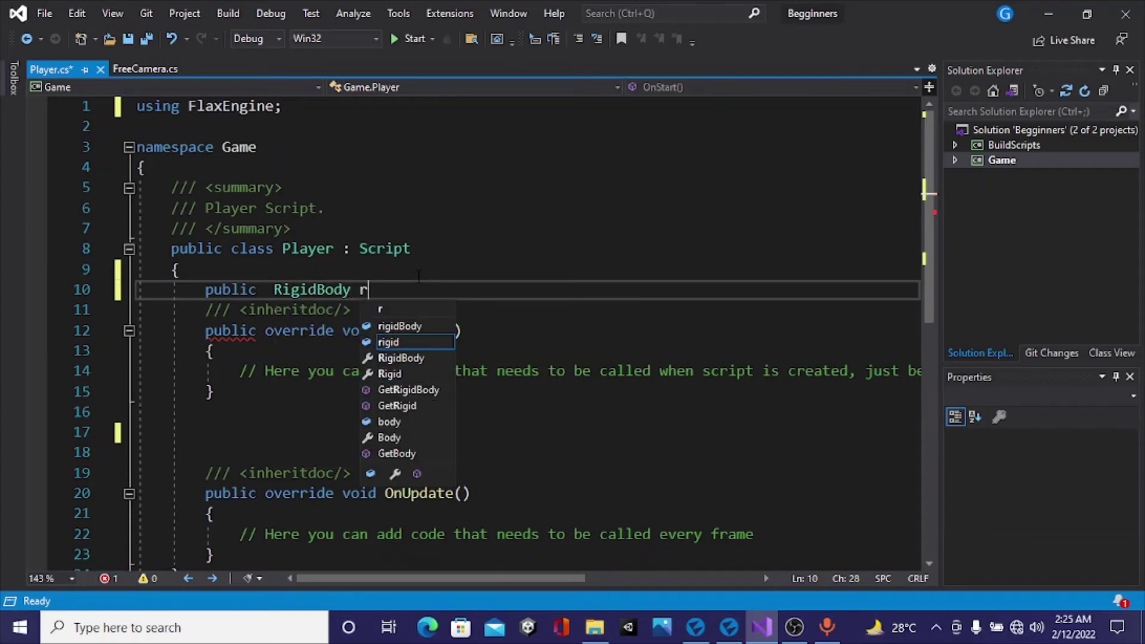
type("b;")
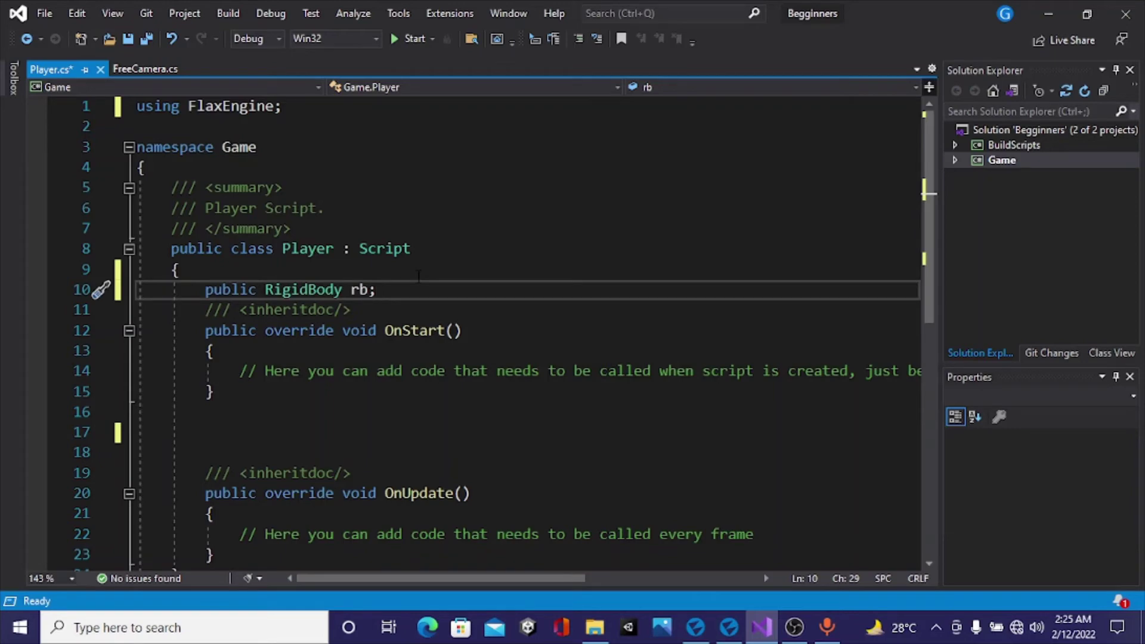
key("Return")
type("public ")
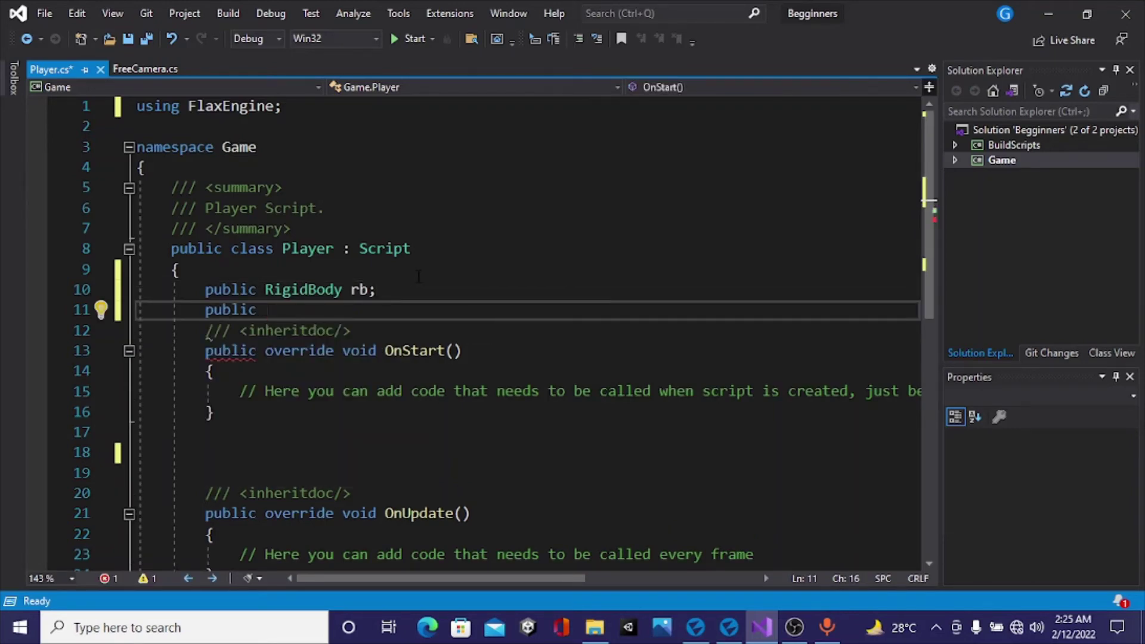
type("flo")
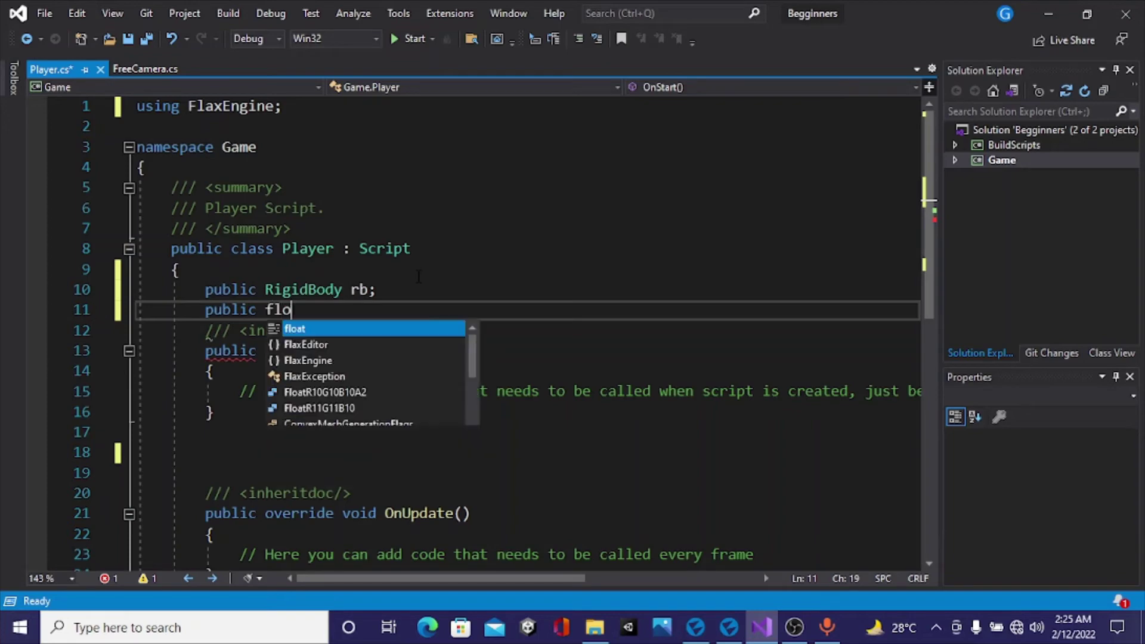
type("at F")
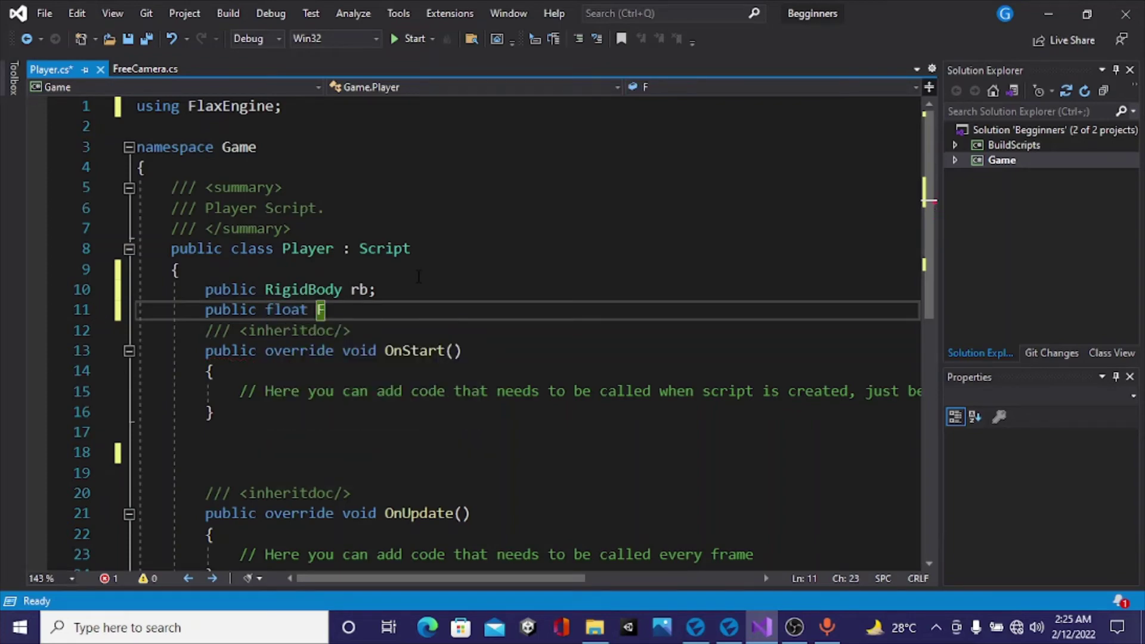
type("orw")
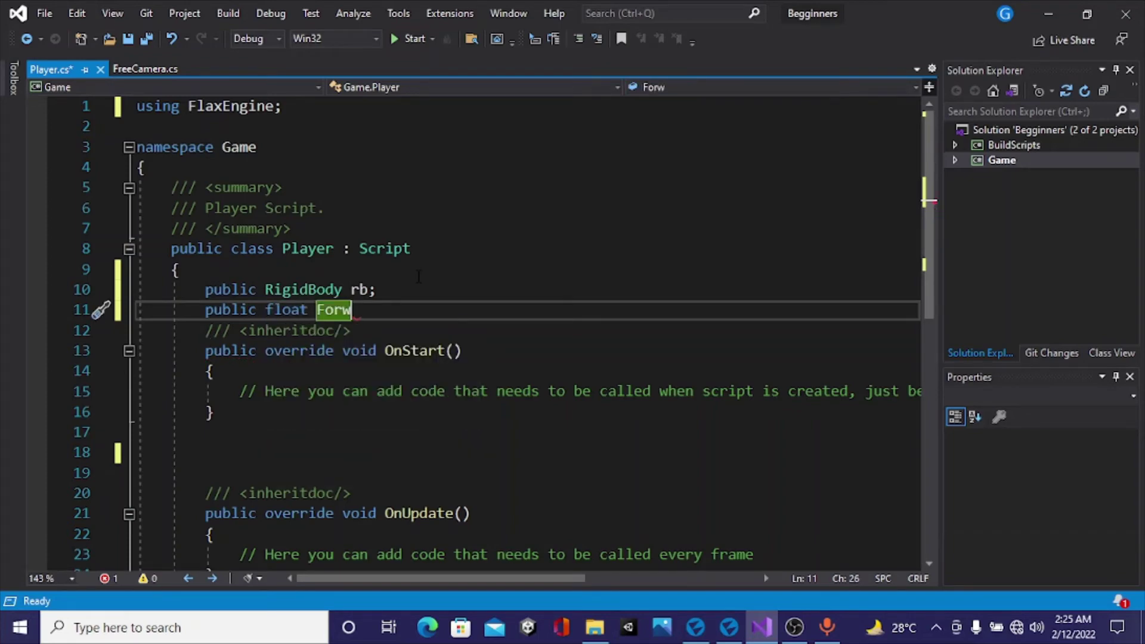
type("ardFo")
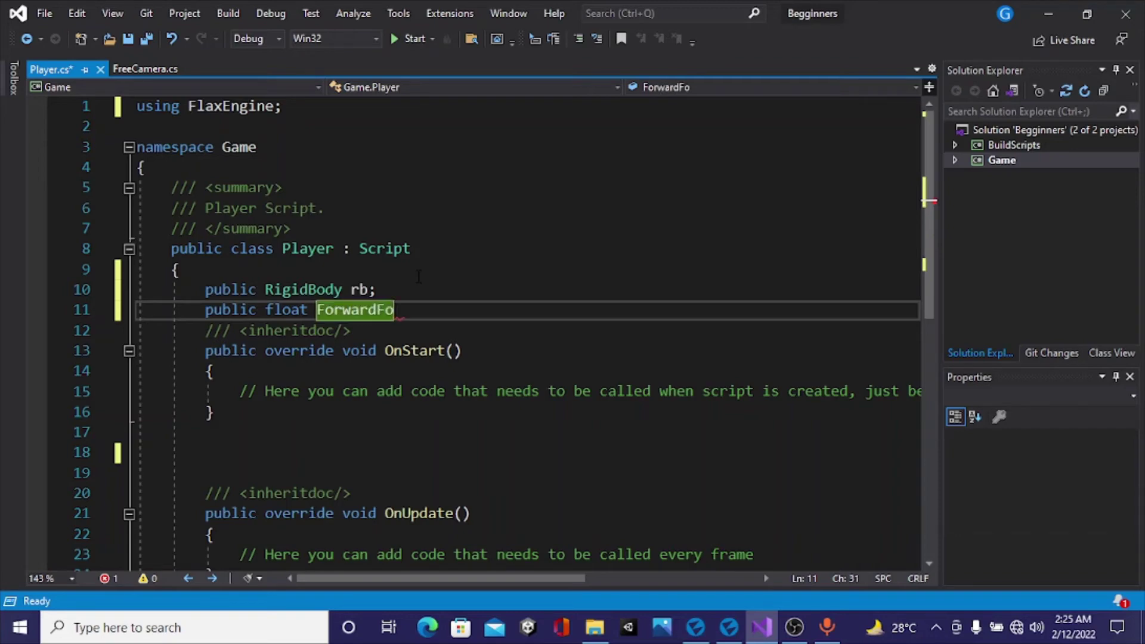
type("rce =")
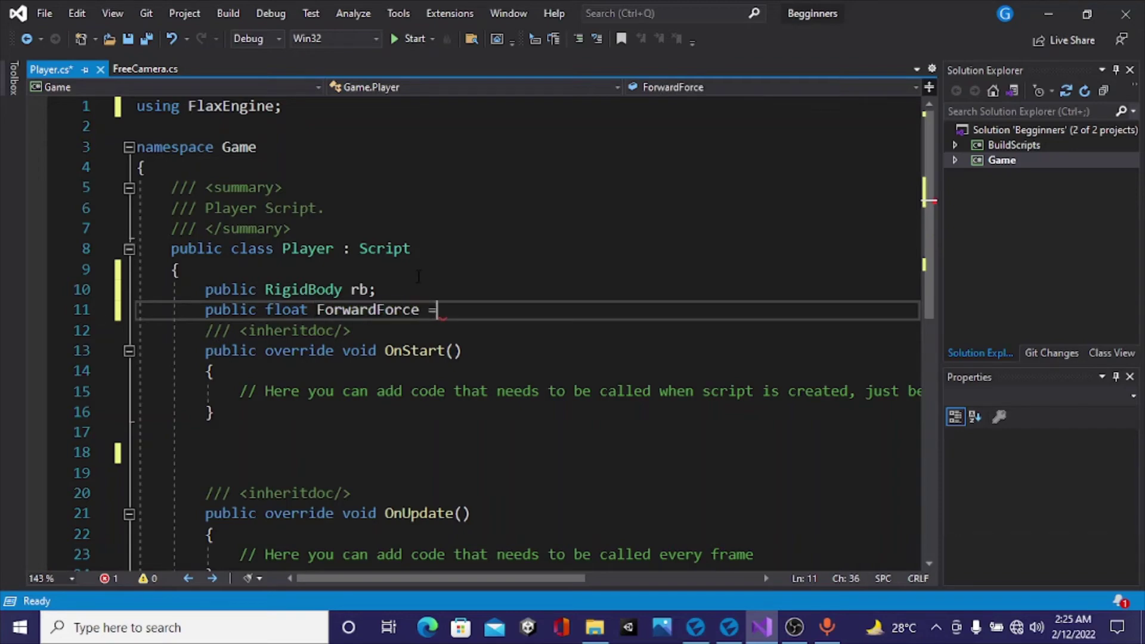
type(" 1000f;")
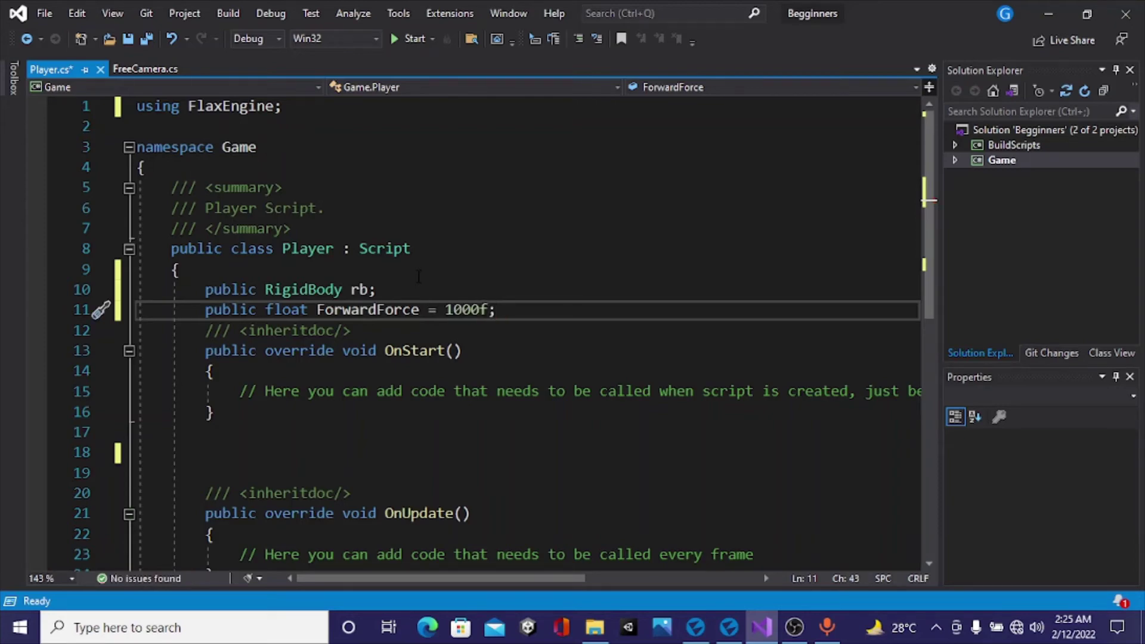
left_click_drag(557, 574, 603, 578)
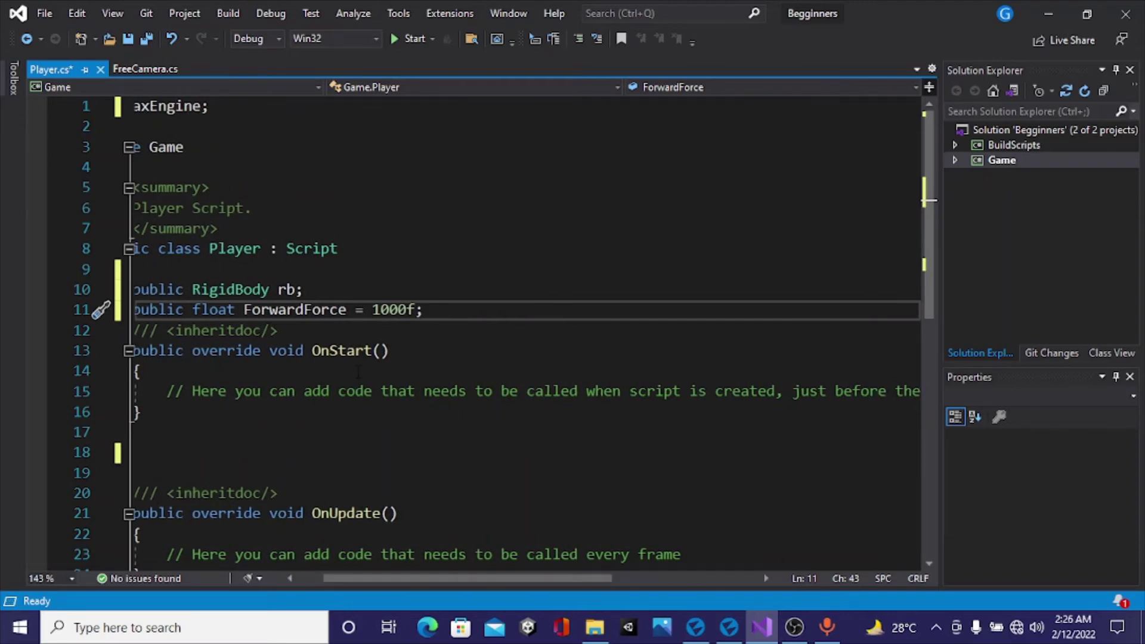
- Add the line 'rb = Actor as RigidBody;' inside OnStart
left_click(648, 568)
left_click_drag(603, 578, 725, 605)
left_click(766, 395)
key("Return")
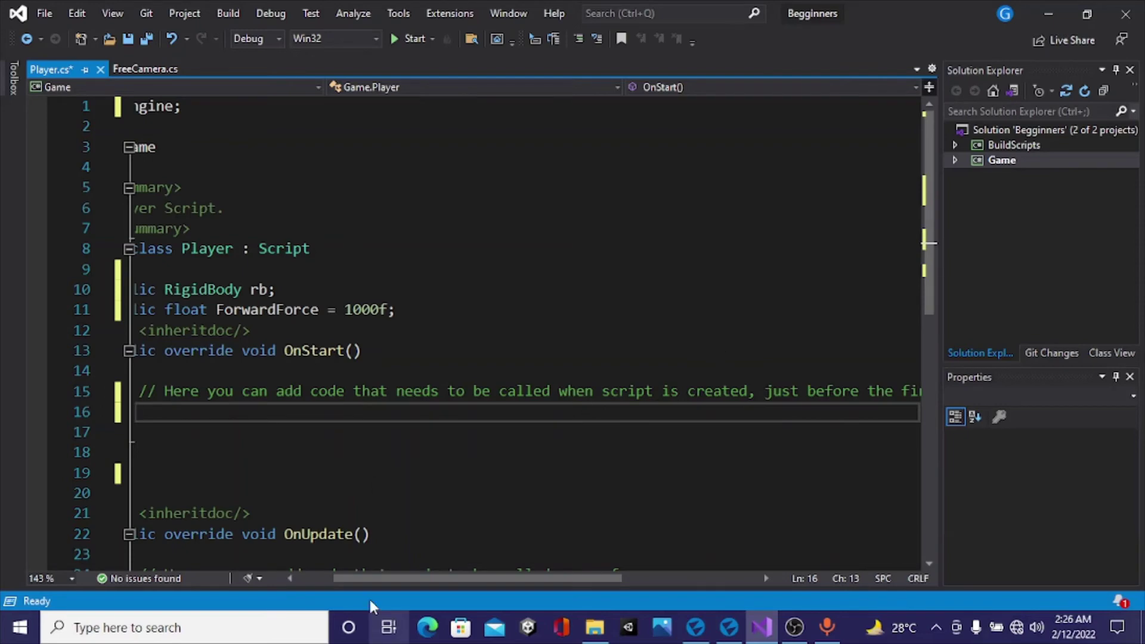
left_click_drag(386, 579, 350, 579)
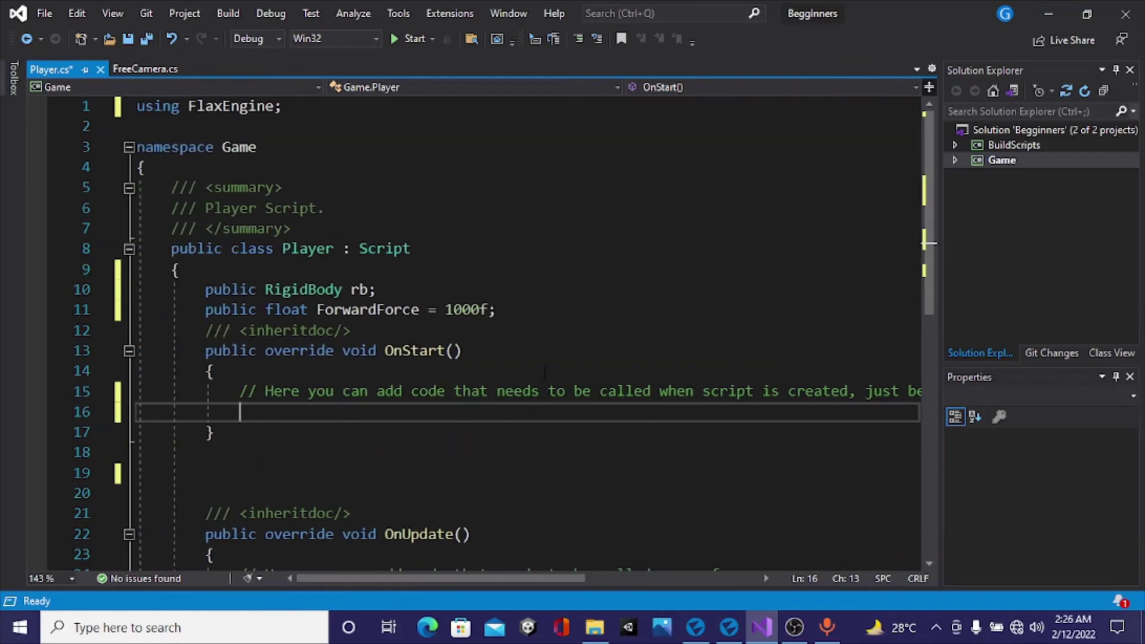
type("rb")
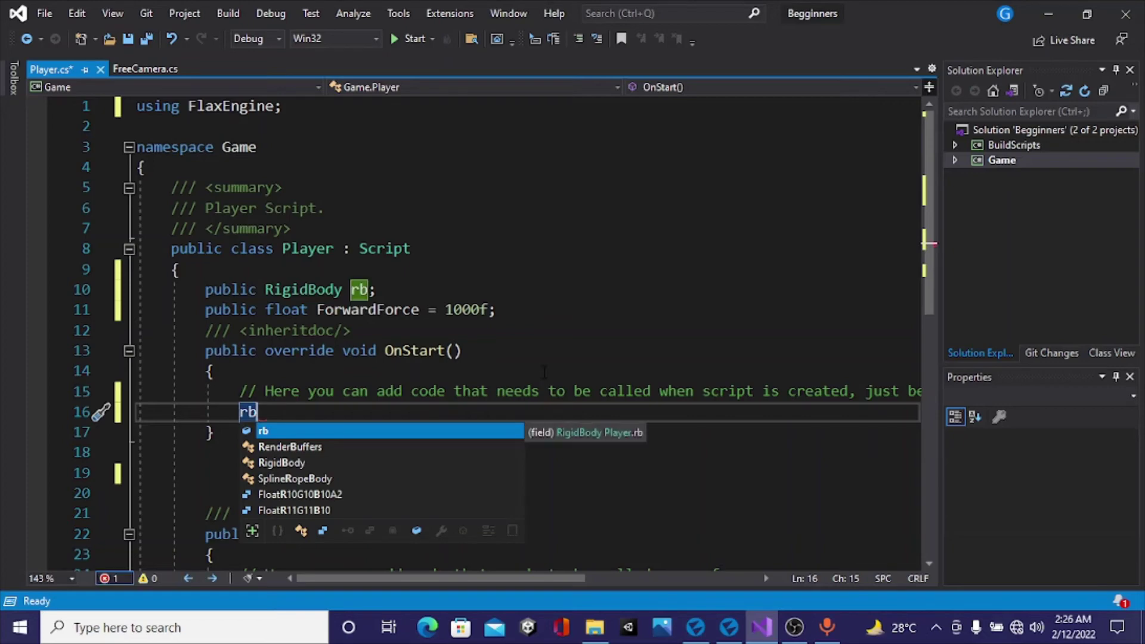
type(" = act")
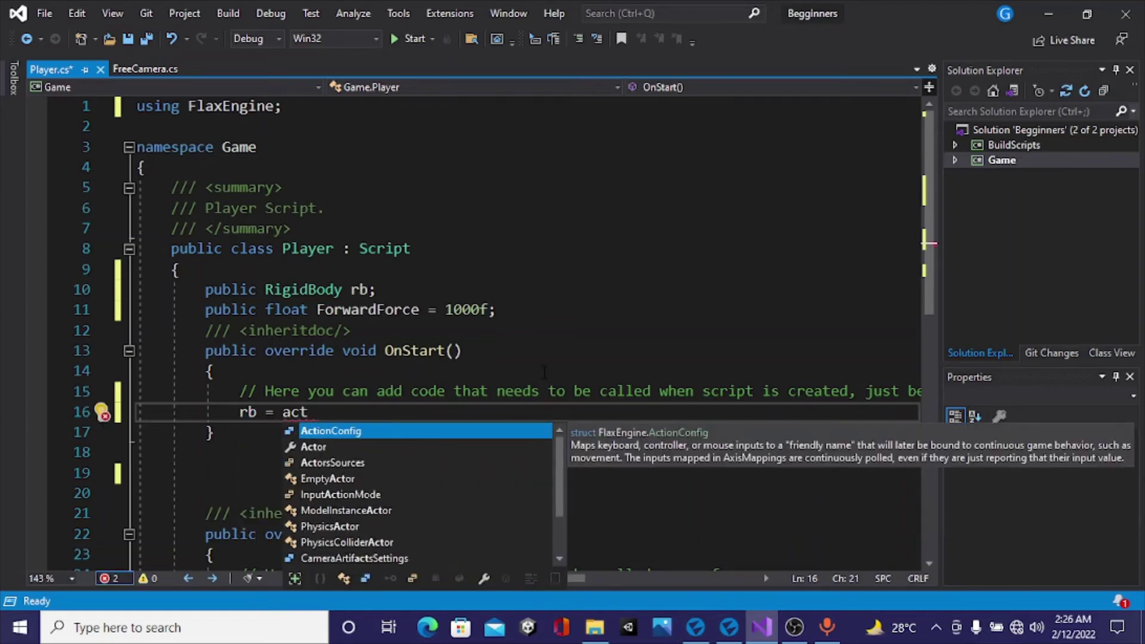
type("o")
key("Tab")
type("as")
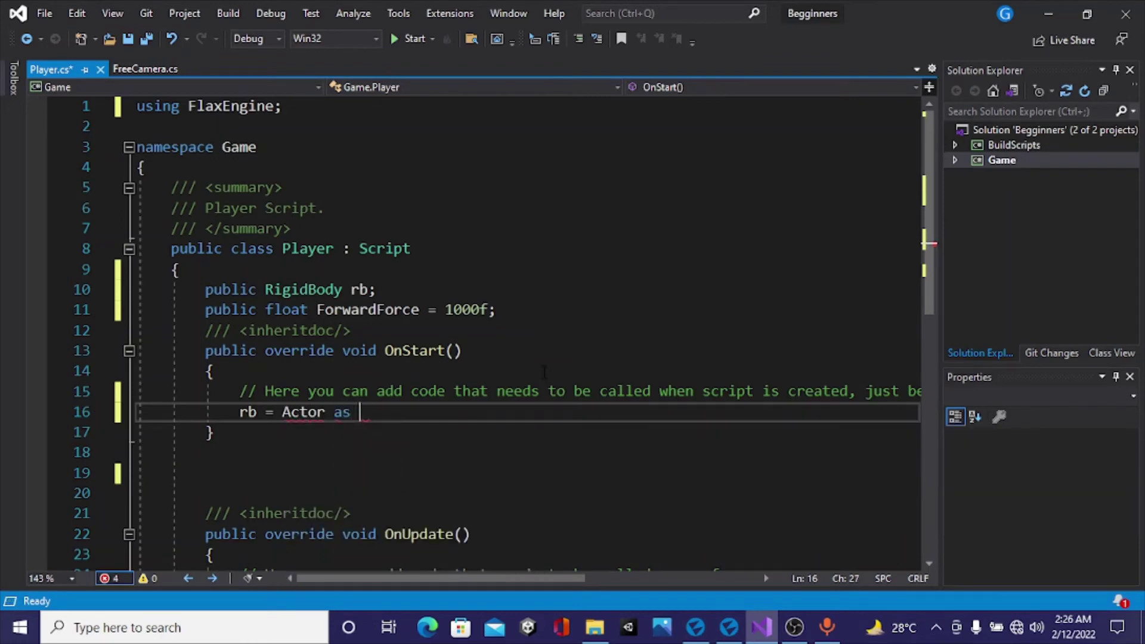
type(" rig")
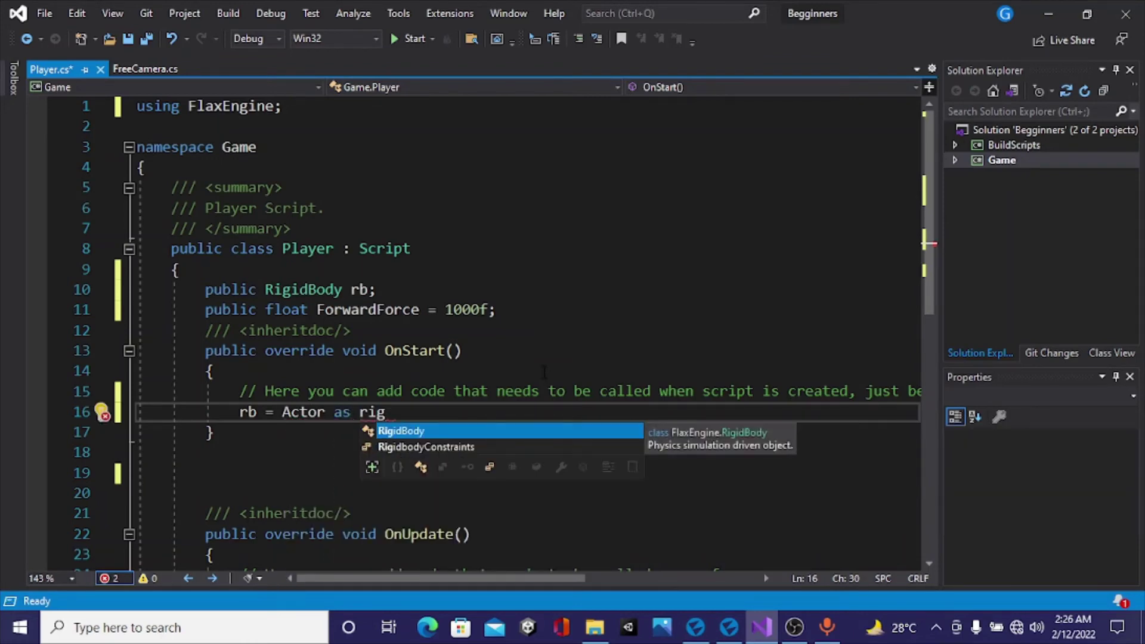
key("Tab")
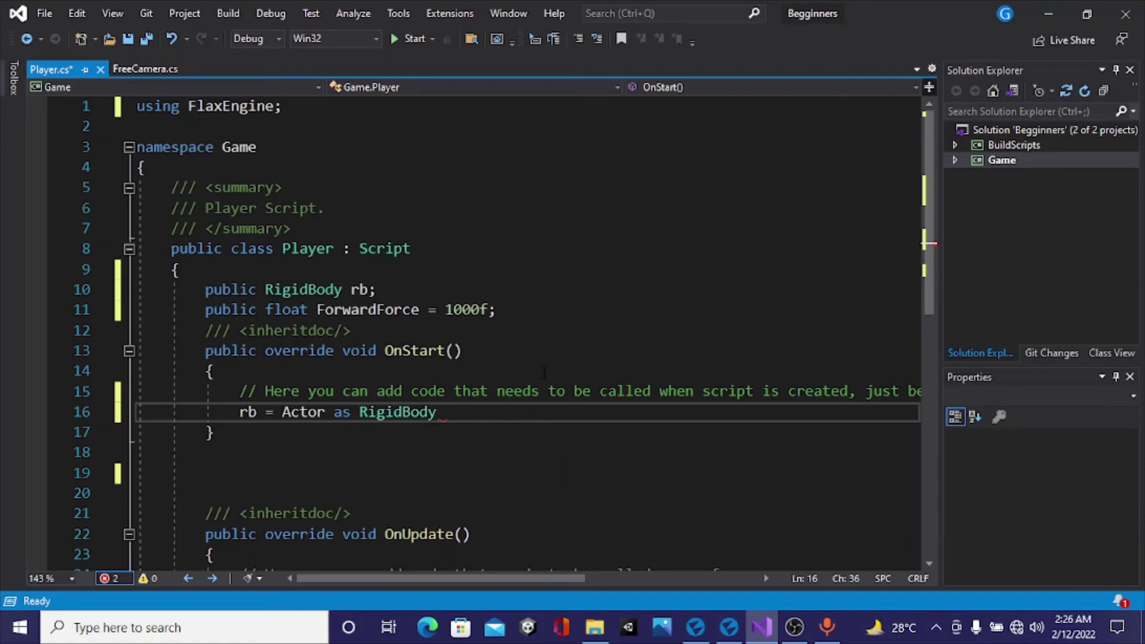
type(";")
scroll(520, 447, "down", 3)
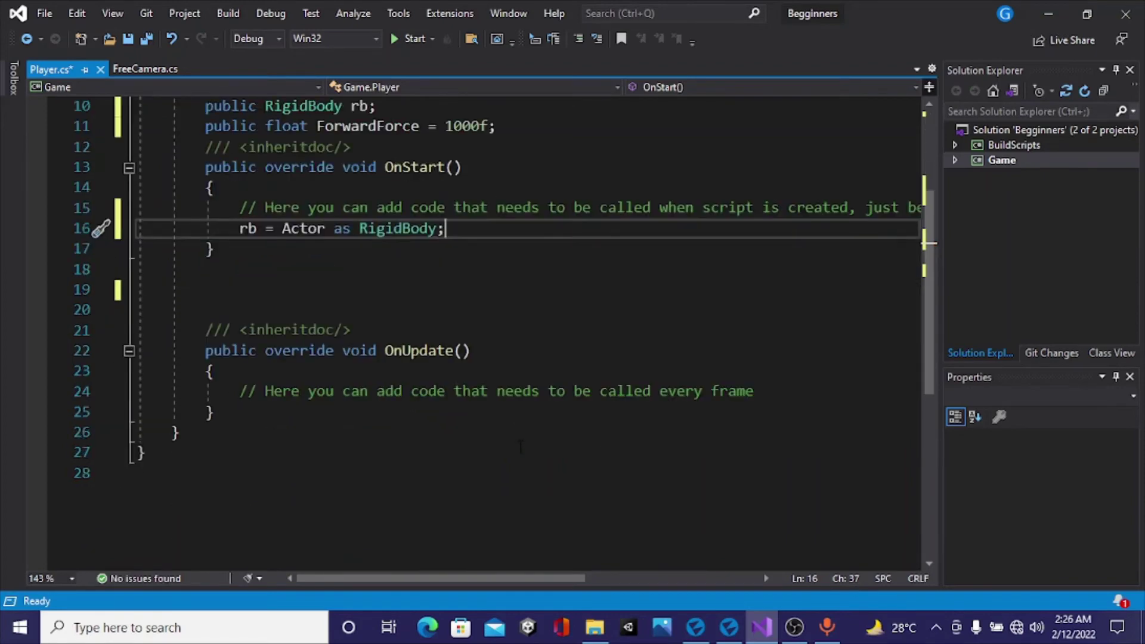
- Delete the placeholder comment inside OnUpdate
left_click(766, 401)
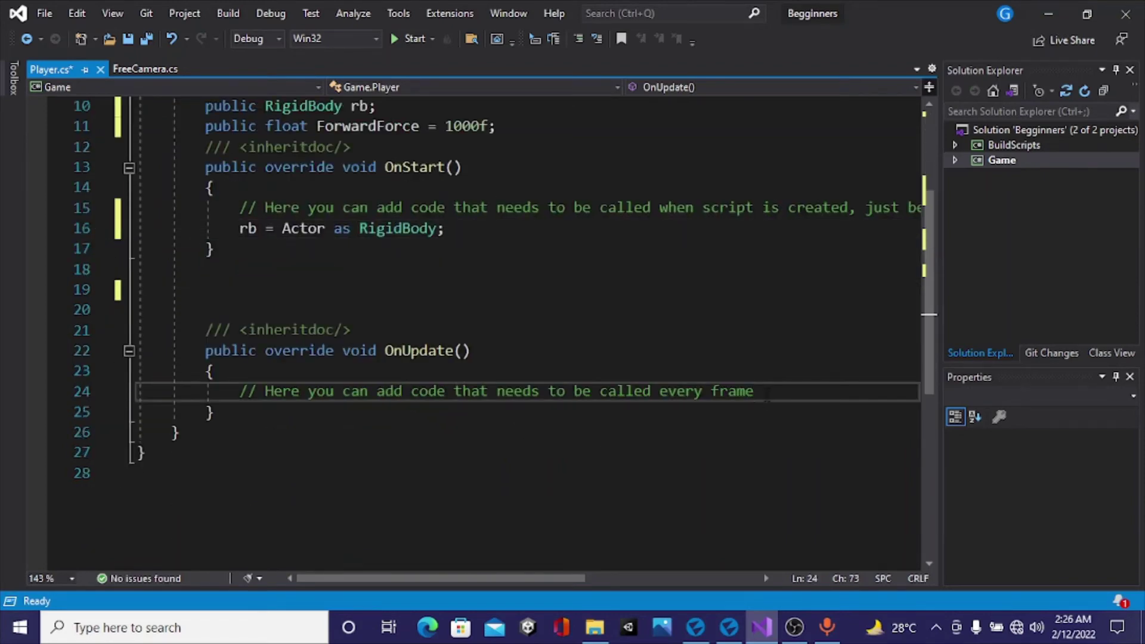
left_click_drag(766, 397, 239, 391)
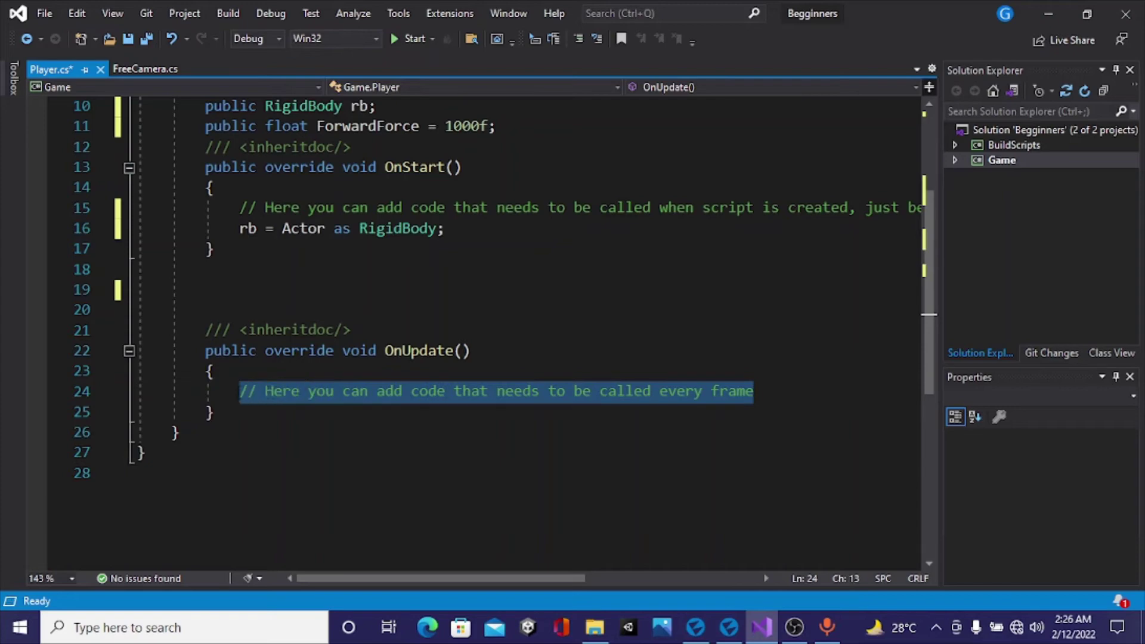
key("BackSpace")
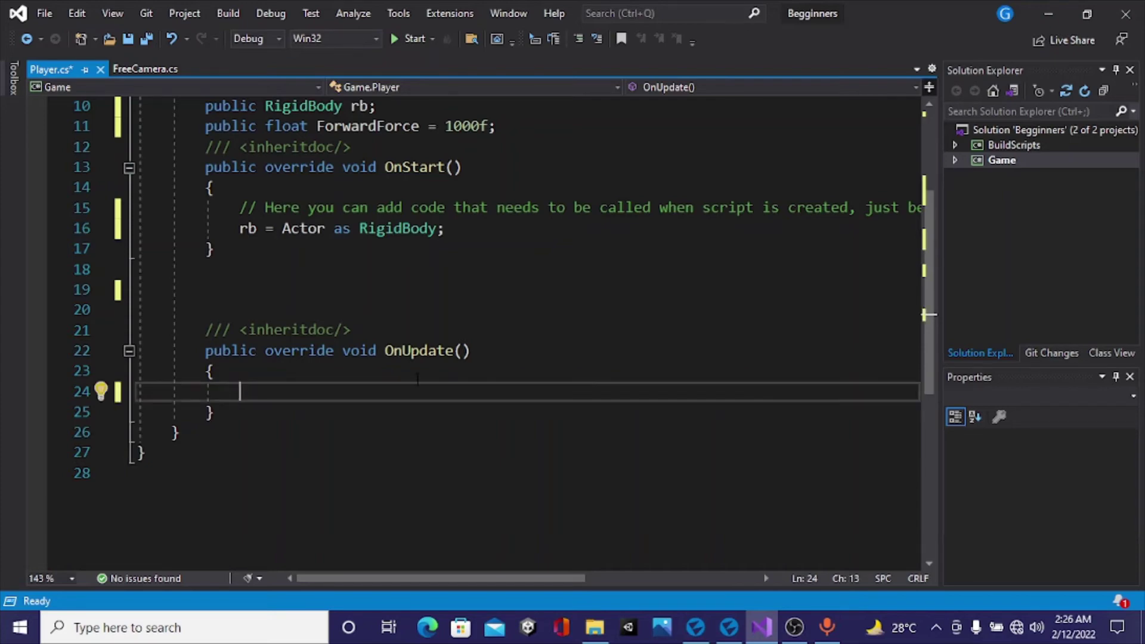
scroll(449, 374, "up", 3)
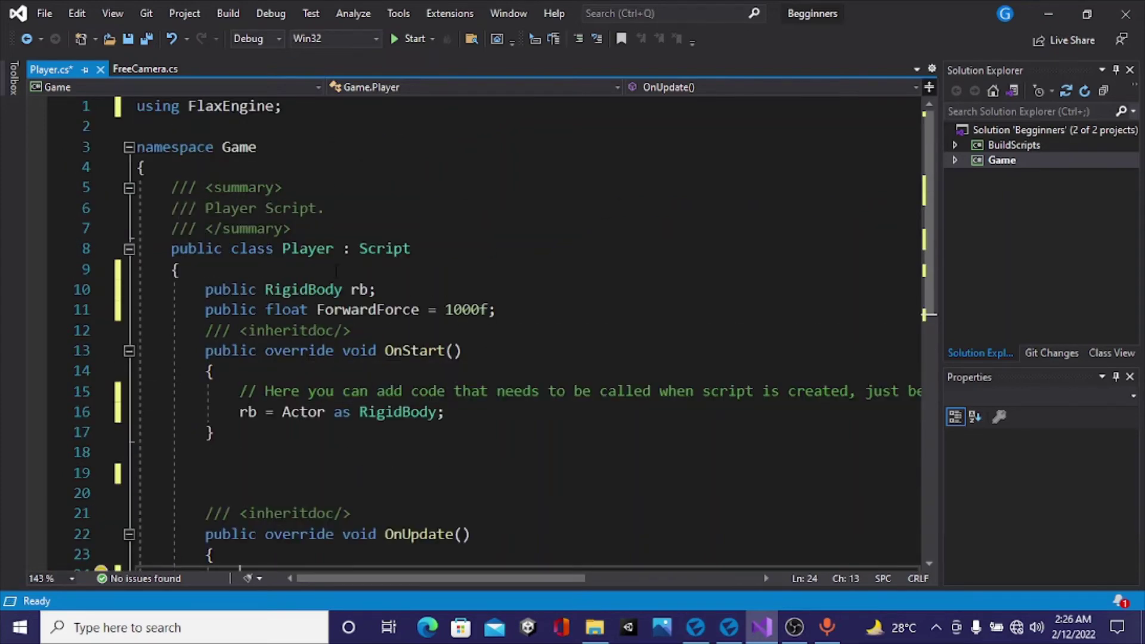
scroll(337, 271, "down", 5)
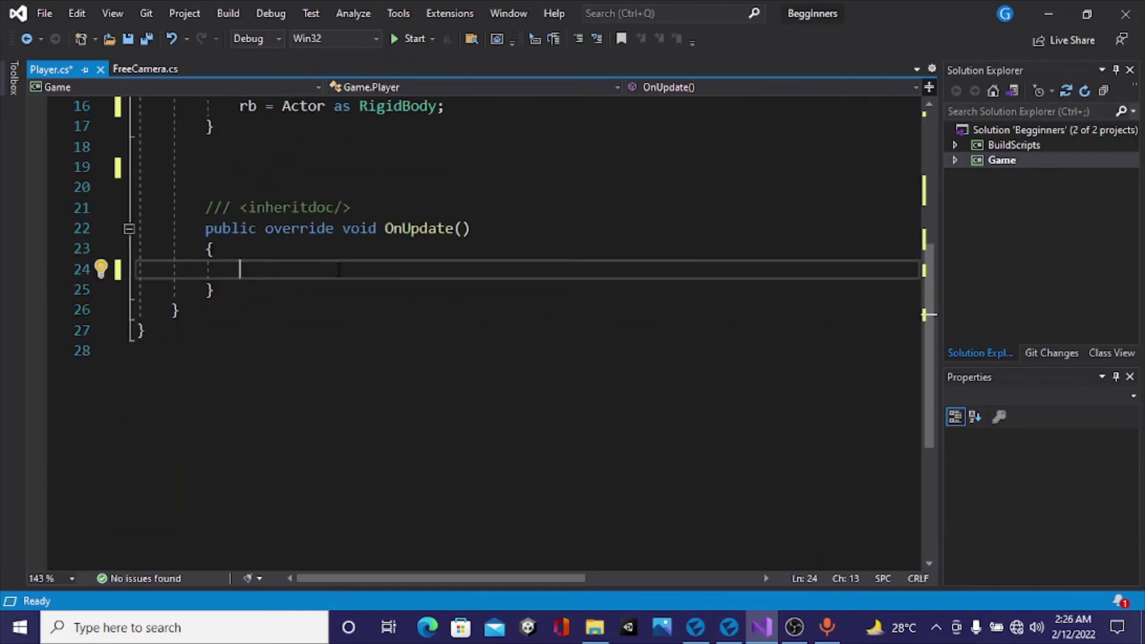
- Type an rb.AddForce( call in OnUpdate and insert an empty line above it
type("rb.a")
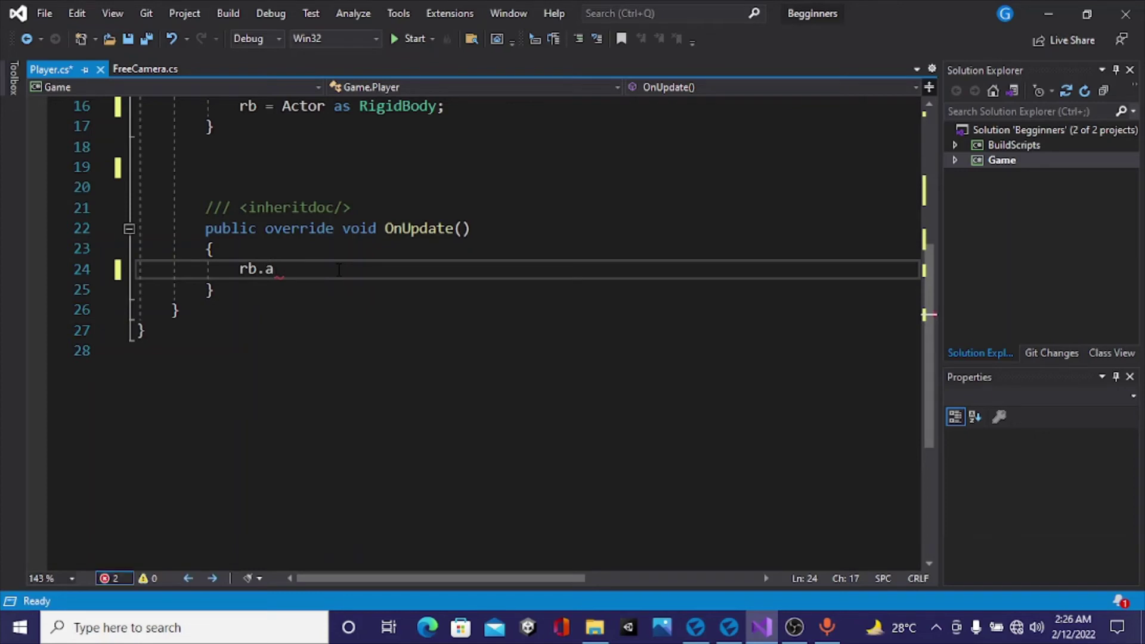
type("d")
key("BackSpace")
key("BackSpace")
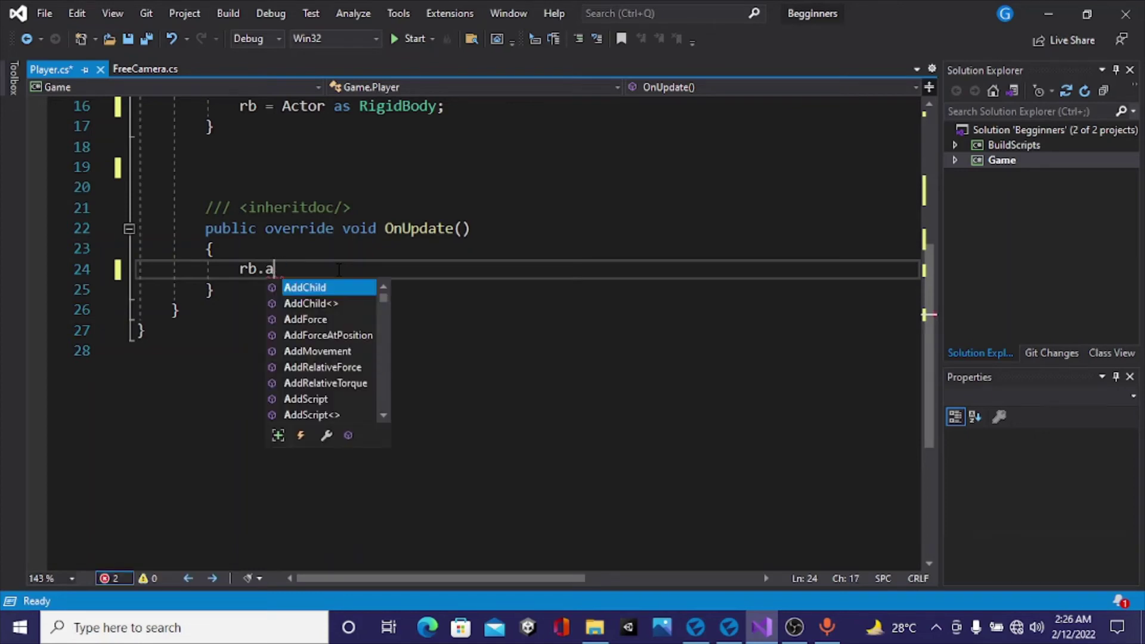
type("addf")
key("Tab")
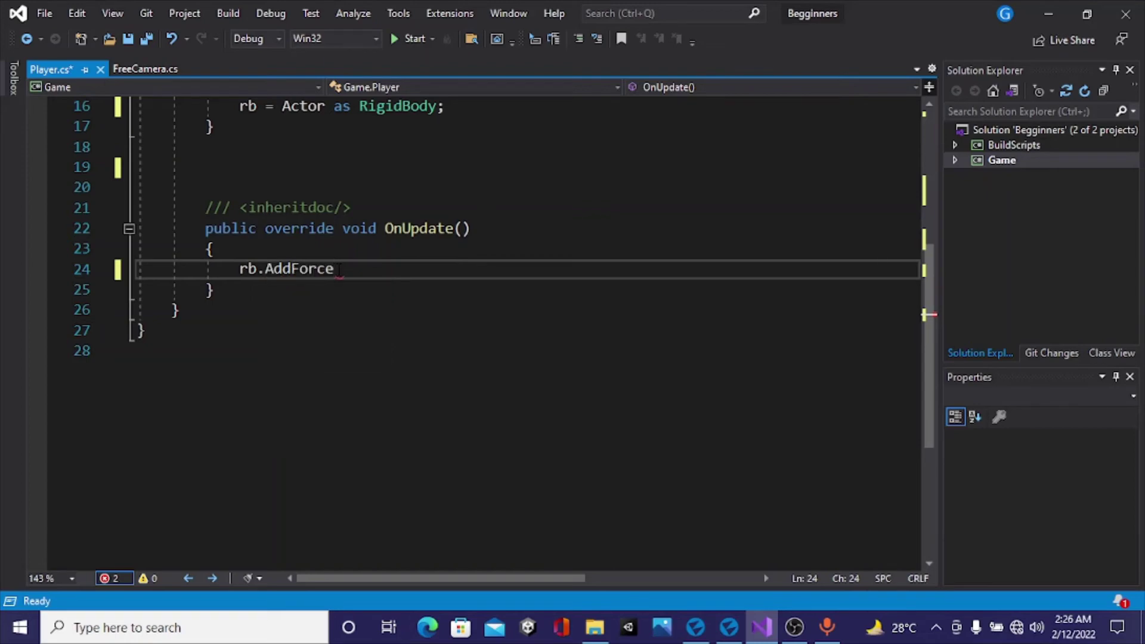
type("(")
key("ctrl+space")
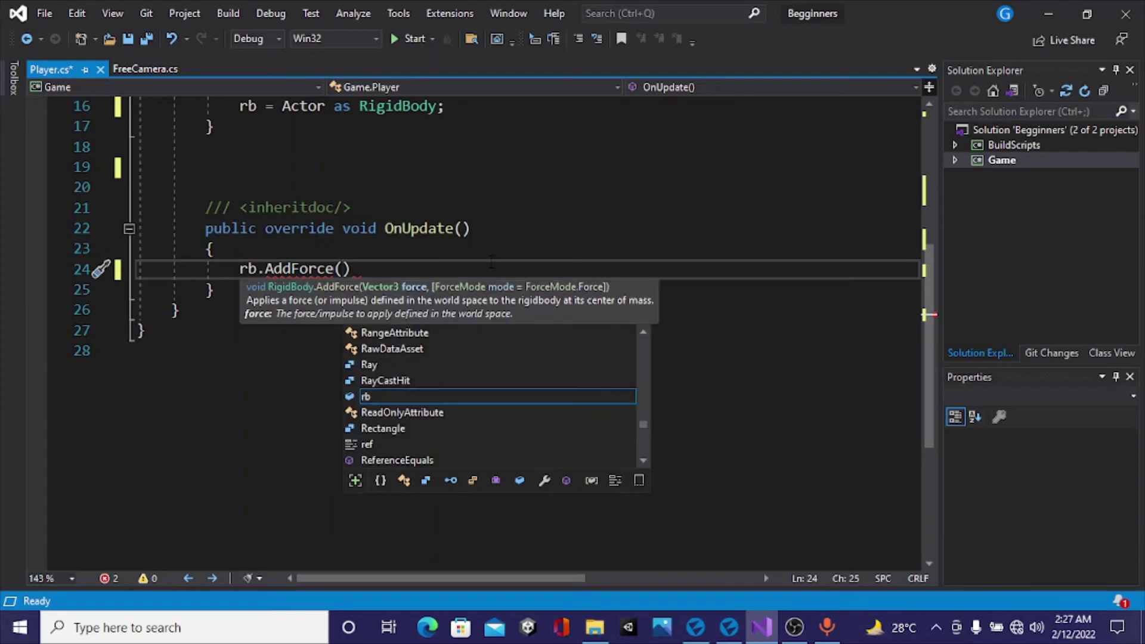
left_click(474, 256)
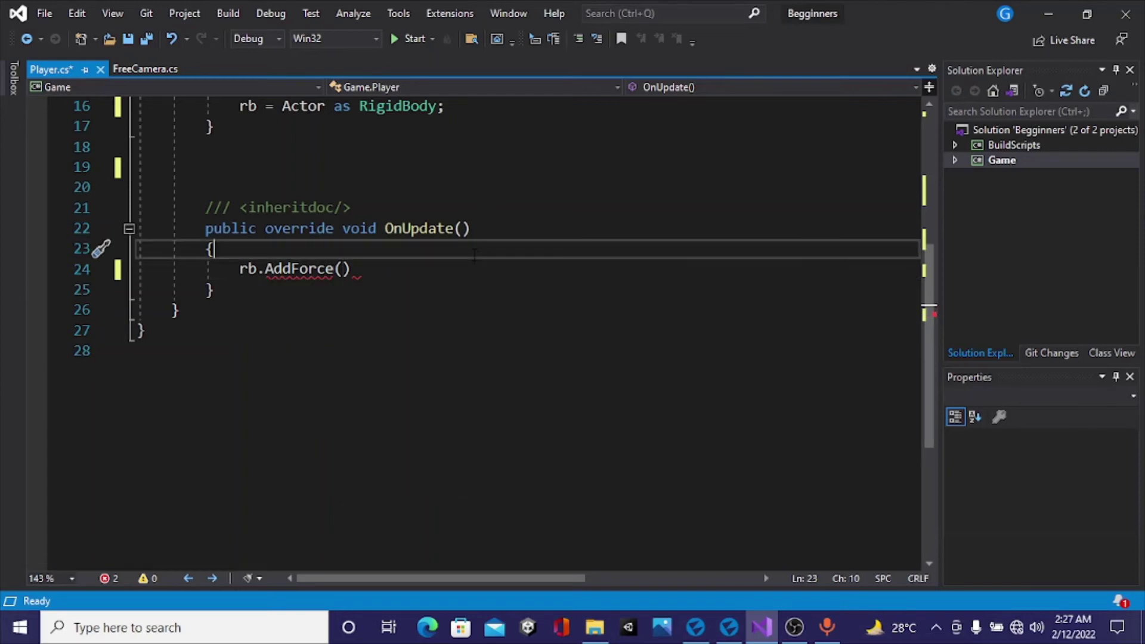
key("Return")
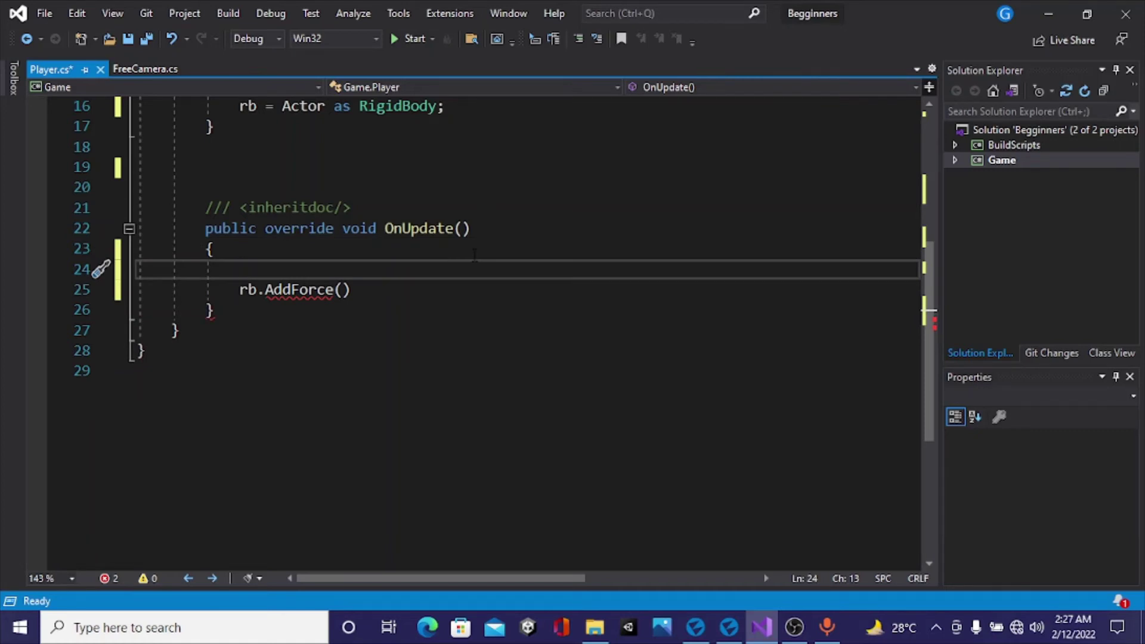
- Write 'Vector3 Movement = new Vector3(0,0,ForwardForce)' on the line above AddForce
type("vect")
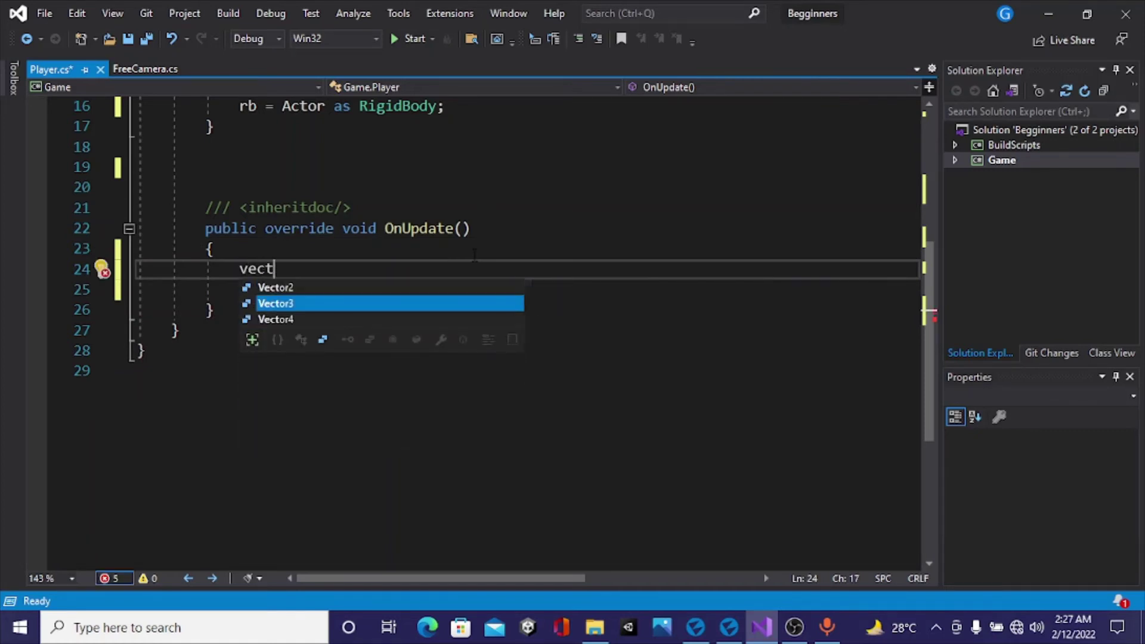
key("Tab")
type("Mo")
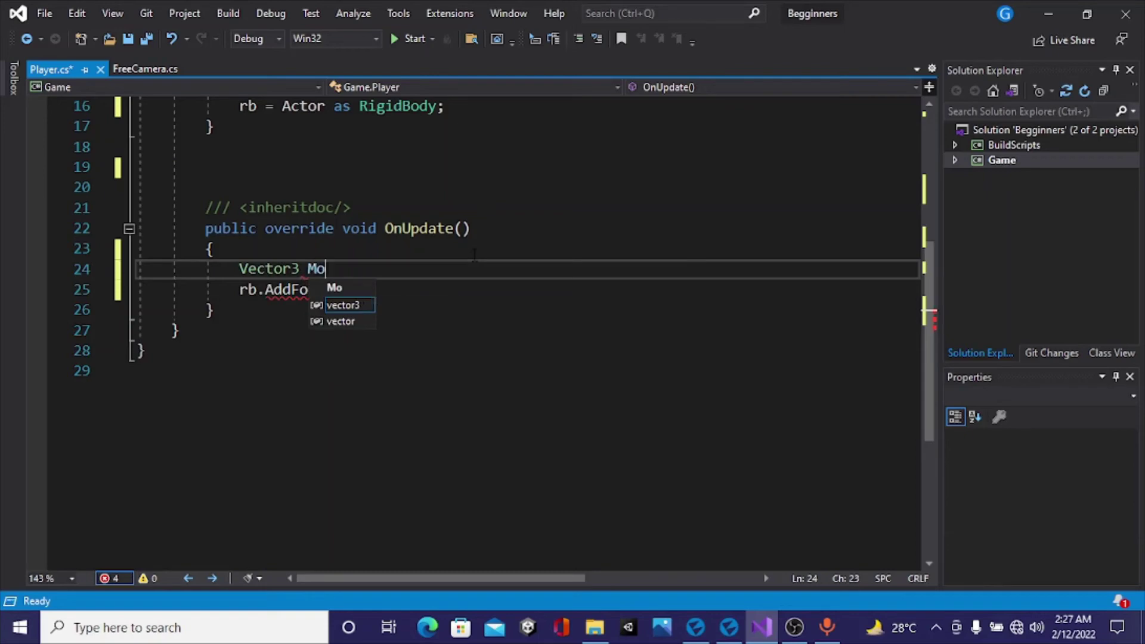
type("vemen")
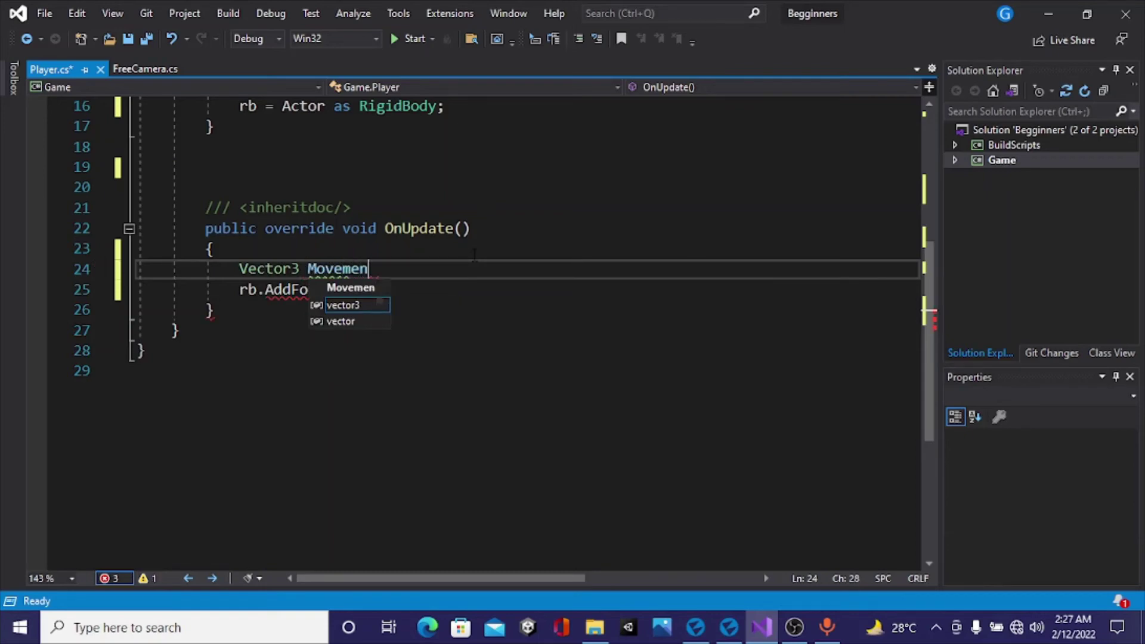
type("t = ")
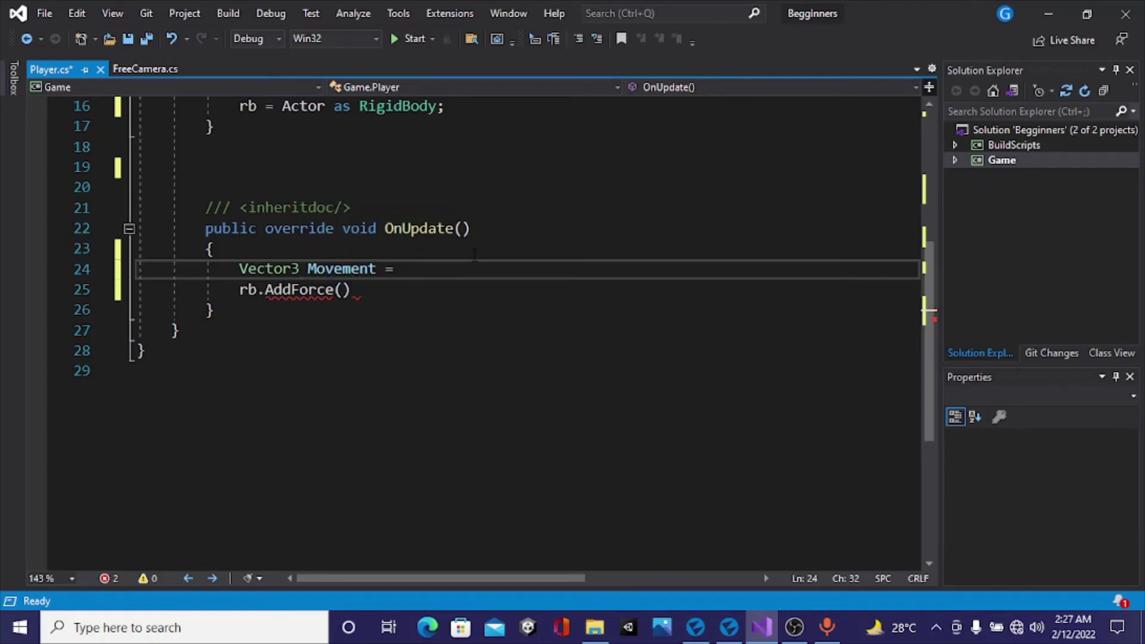
type("new")
key("Escape")
type("vect")
key("Tab")
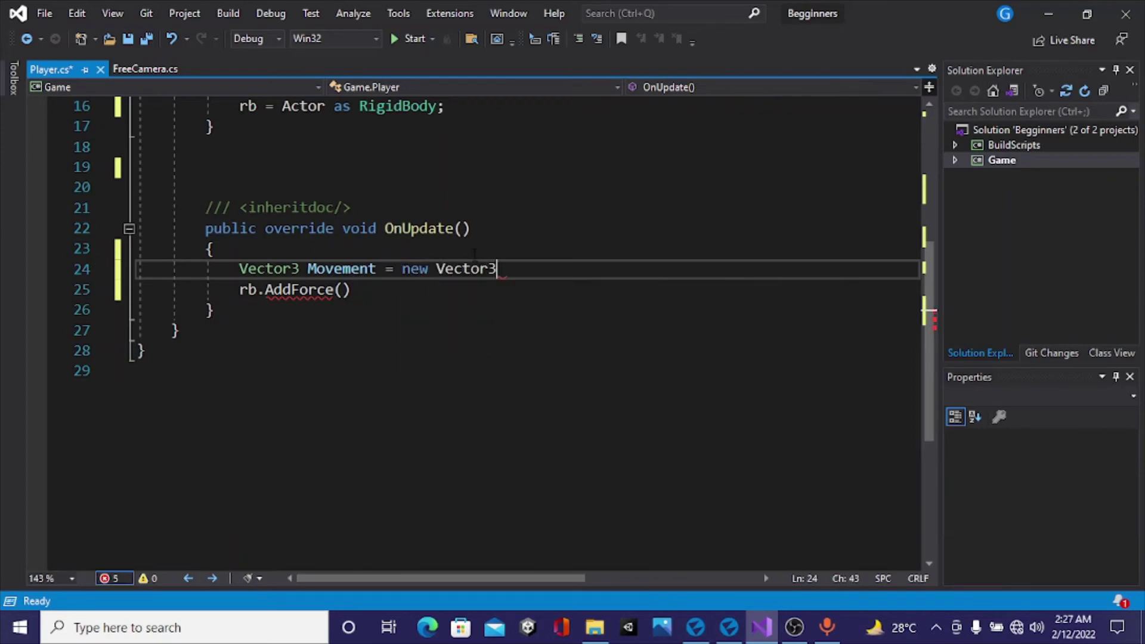
type("(")
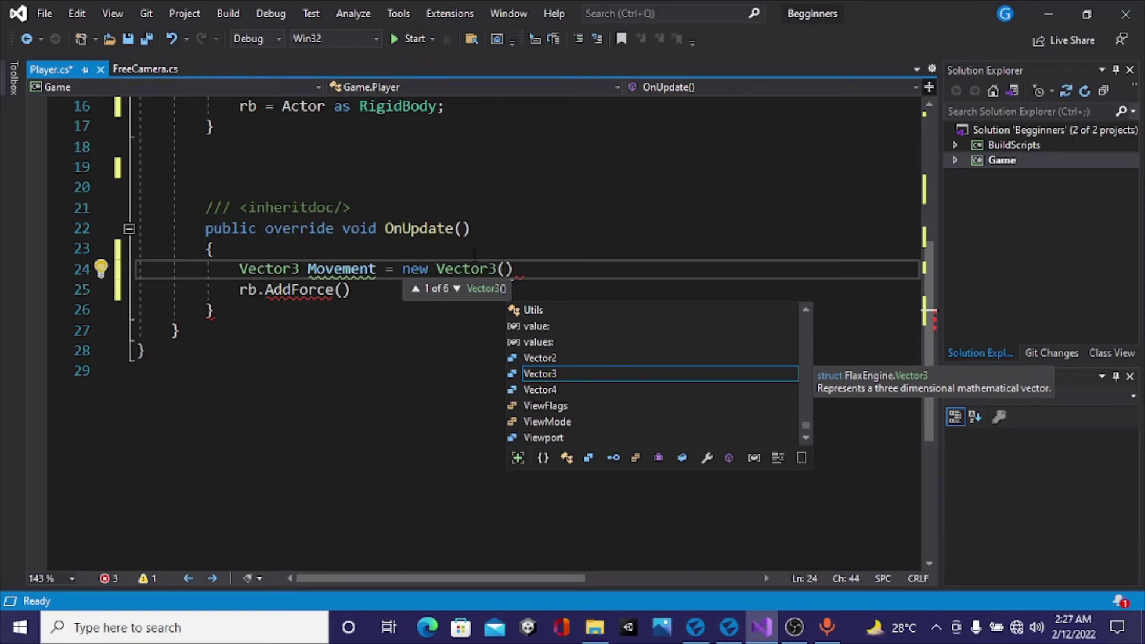
type("0")
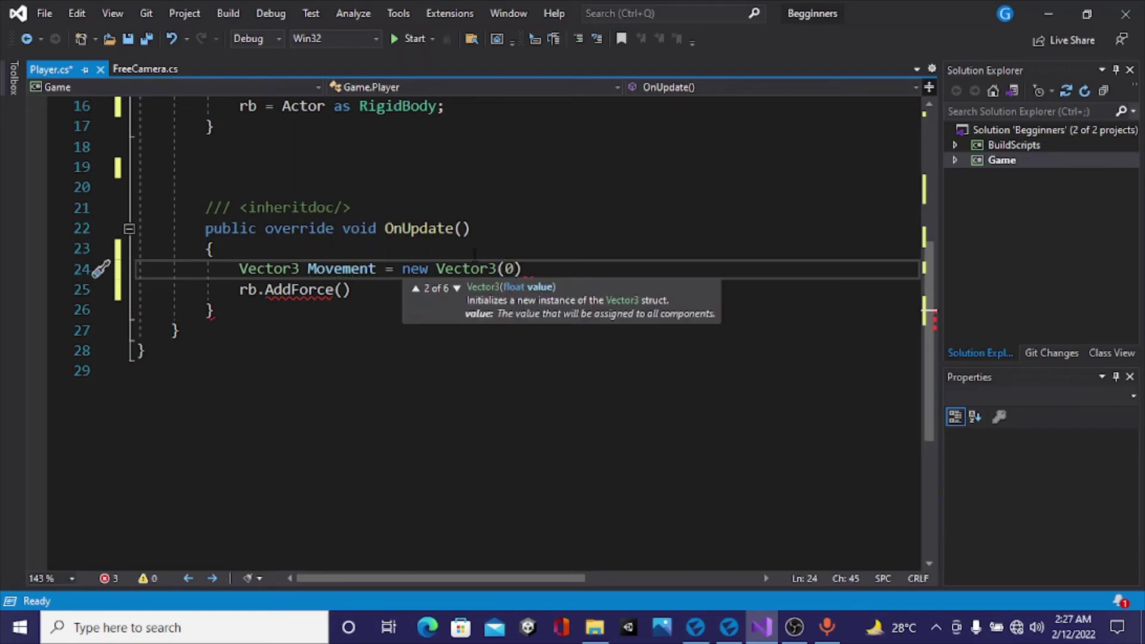
type(",")
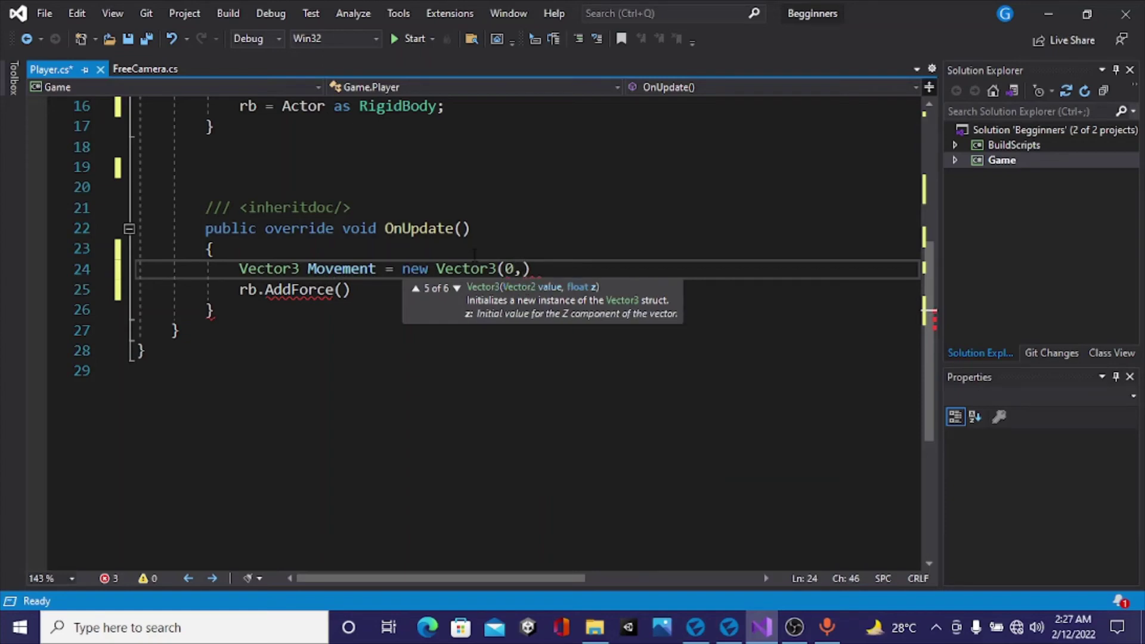
type("0")
type(",100")
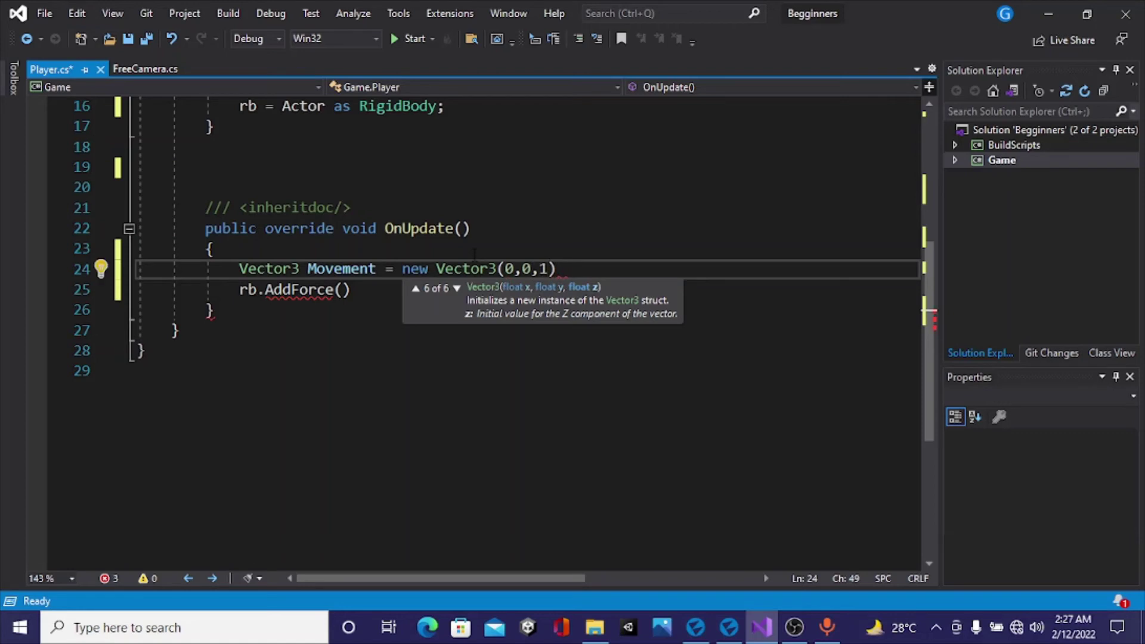
type("0")
key("BackSpace")
key("BackSpace")
key("BackSpace")
key("BackSpace")
type("for")
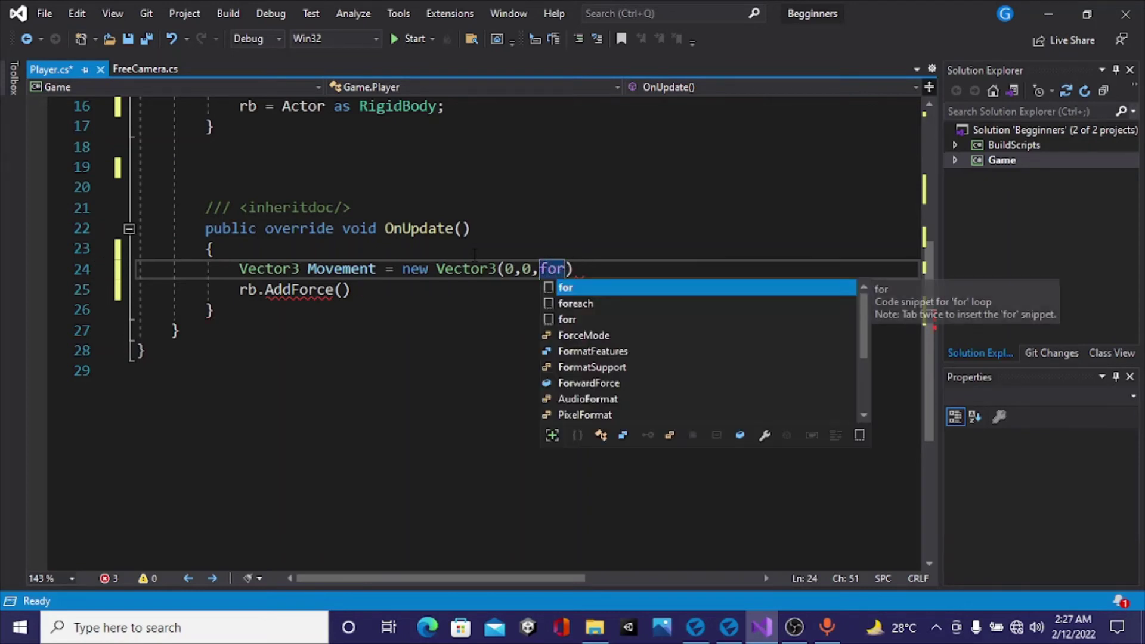
type("war")
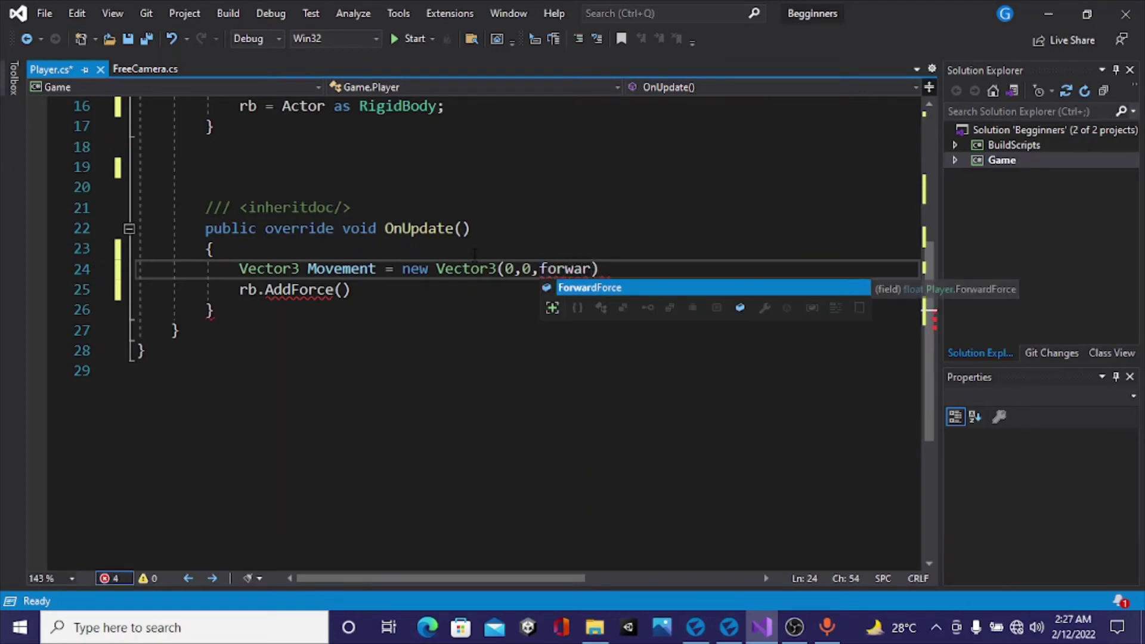
key("Tab")
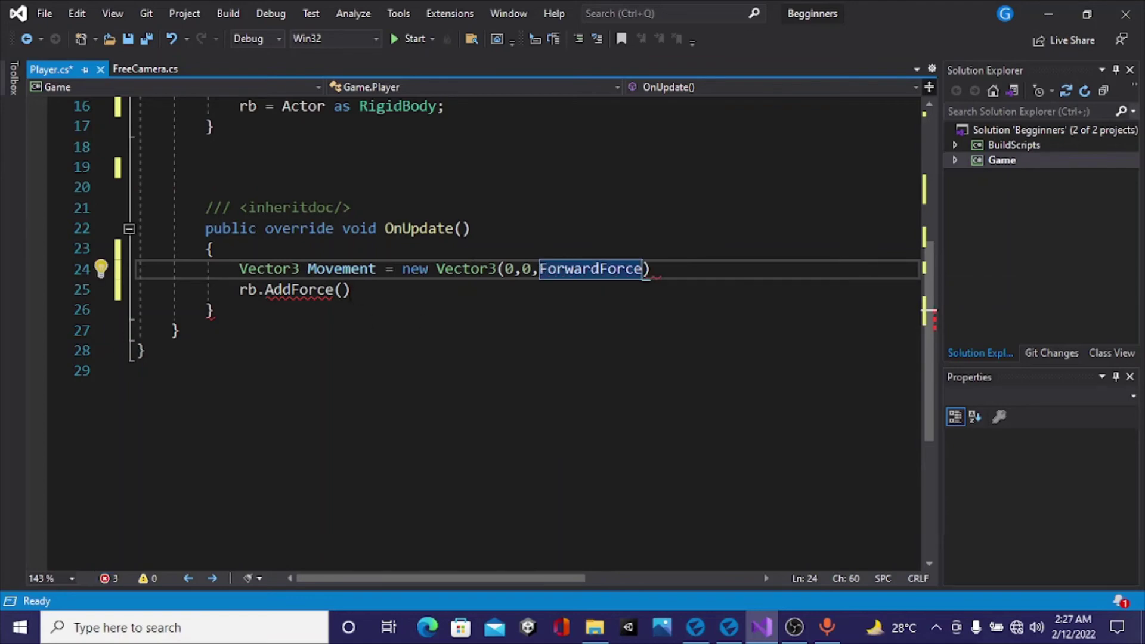
- Complete the call as 'rb.AddForce(Movement * Time.DeltaTime, ForceMode.Acceleration);'
left_click(338, 289)
type("mo")
key("Tab")
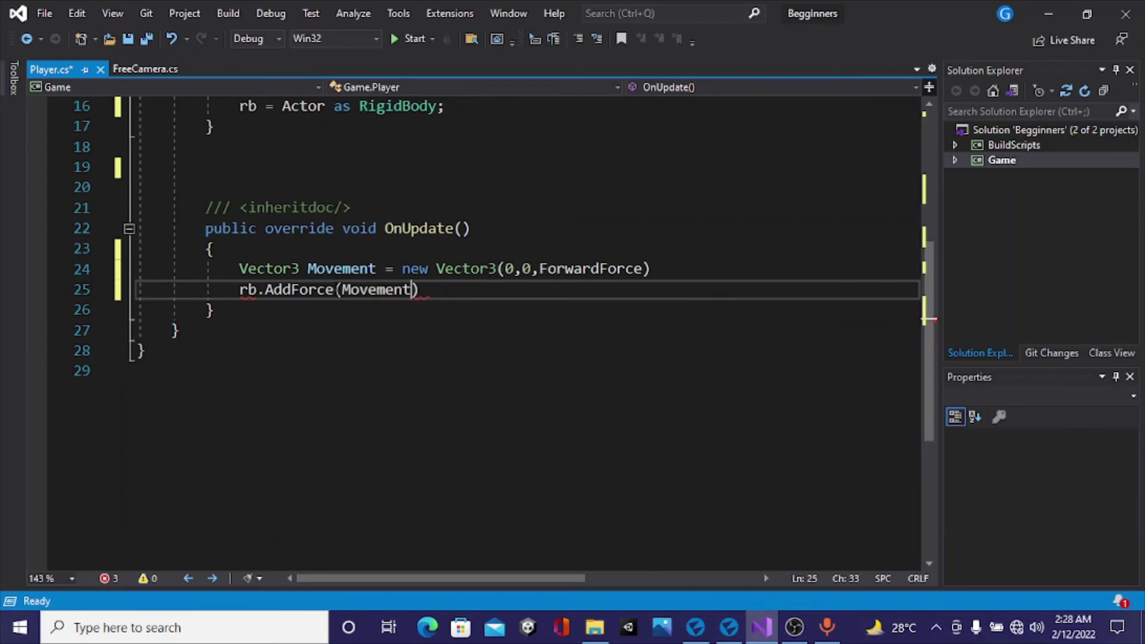
type("* ")
type("Time.")
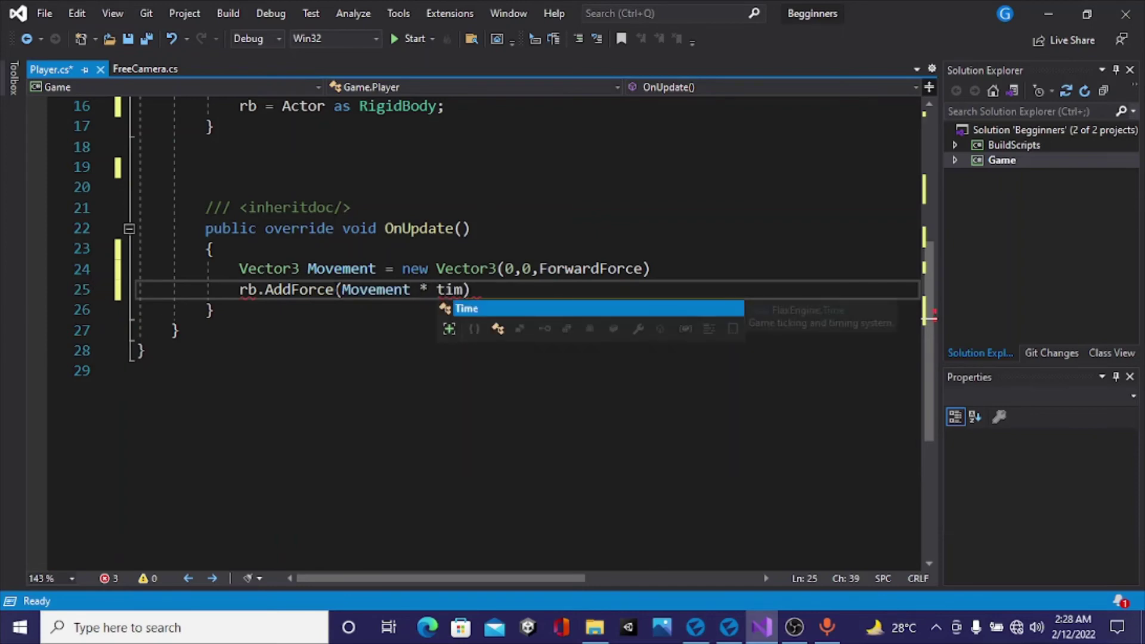
type("de")
key("Tab")
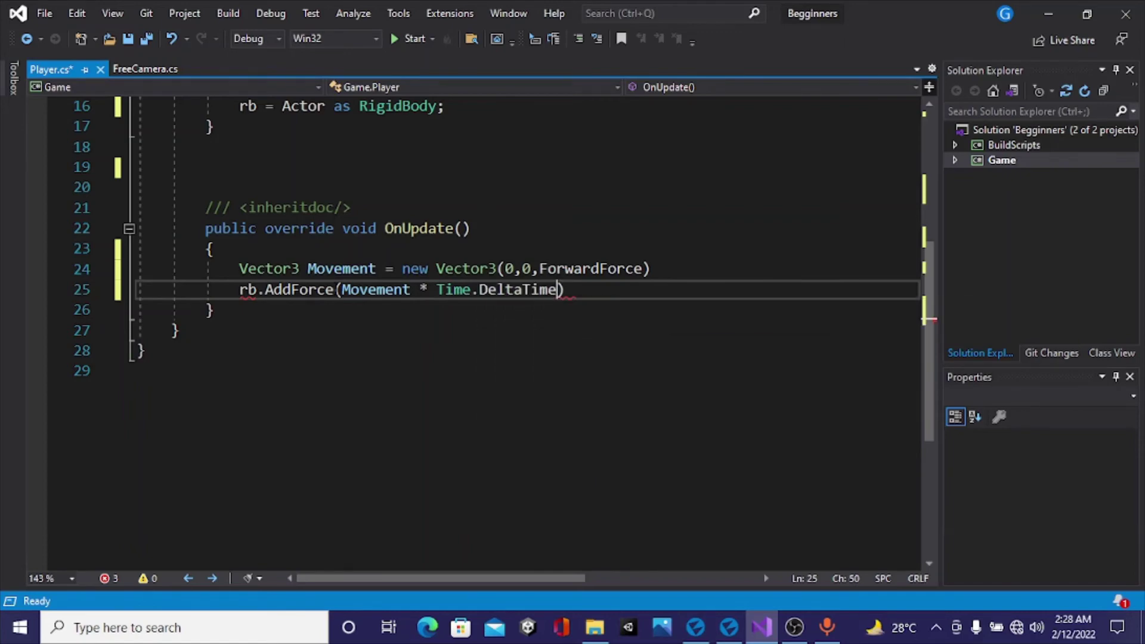
type(",")
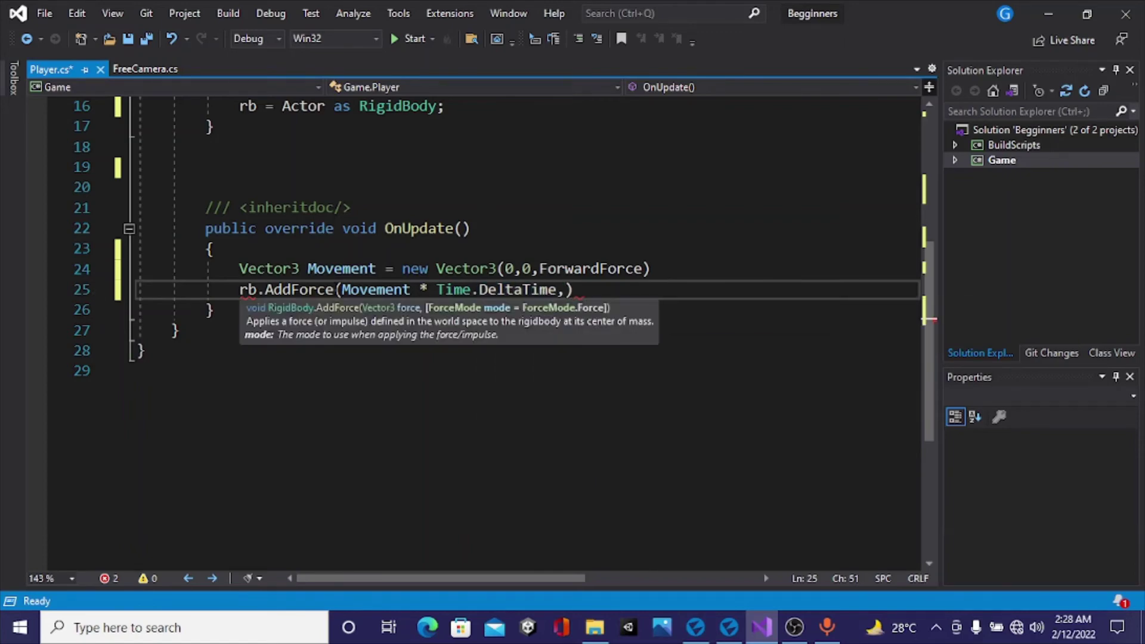
type("force")
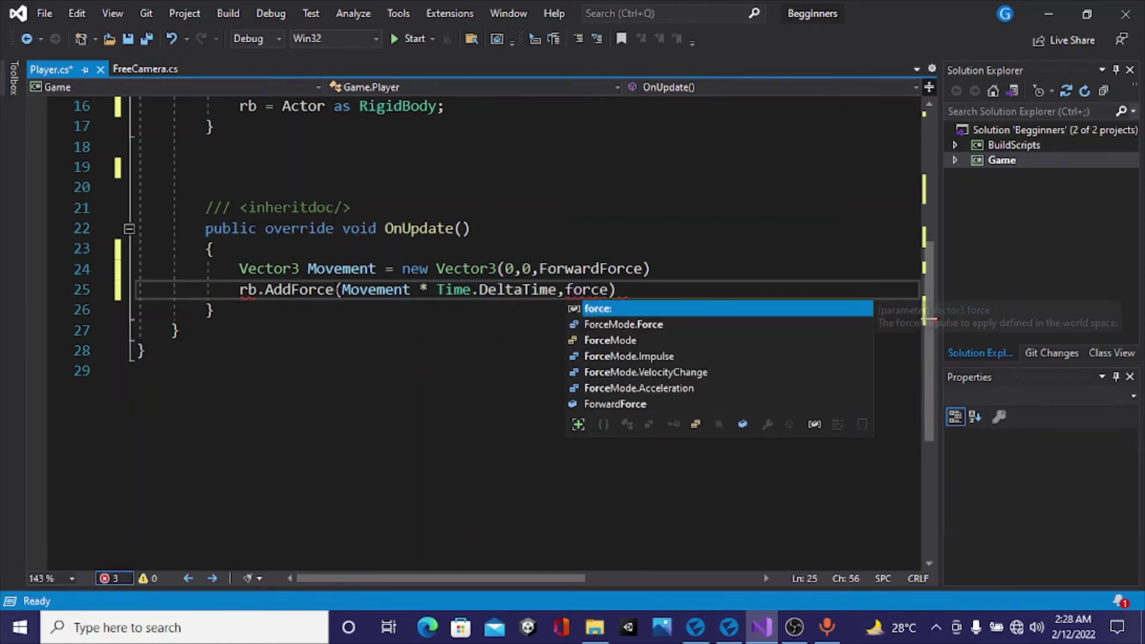
key("Down")
key("Down")
key("Down")
key("Down")
key("Down")
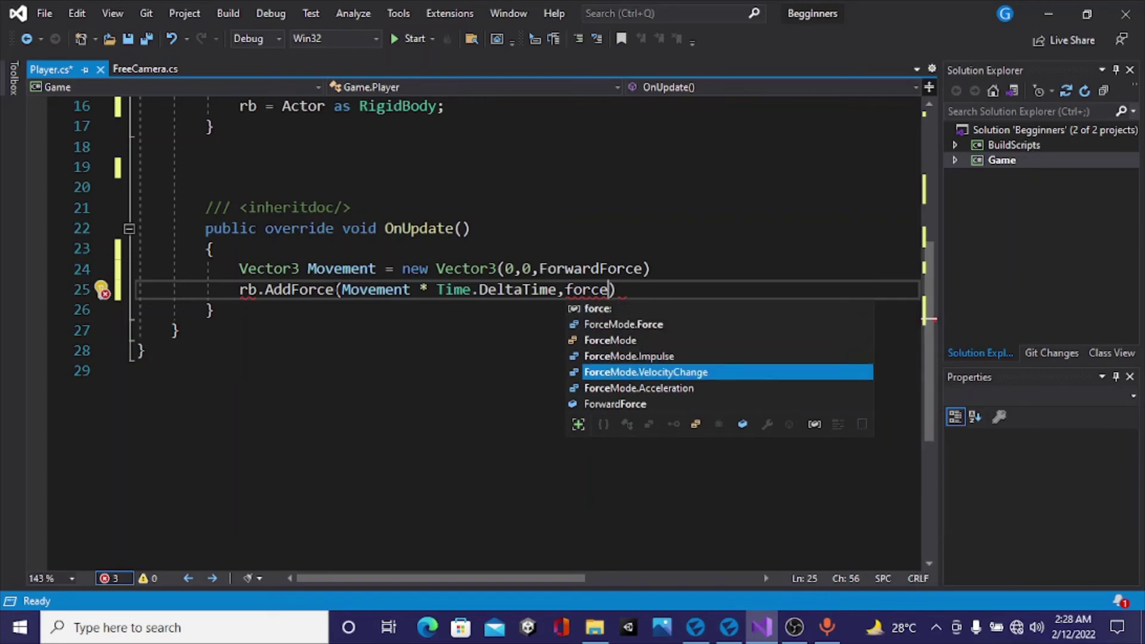
key("Tab")
key("Right")
type(";")
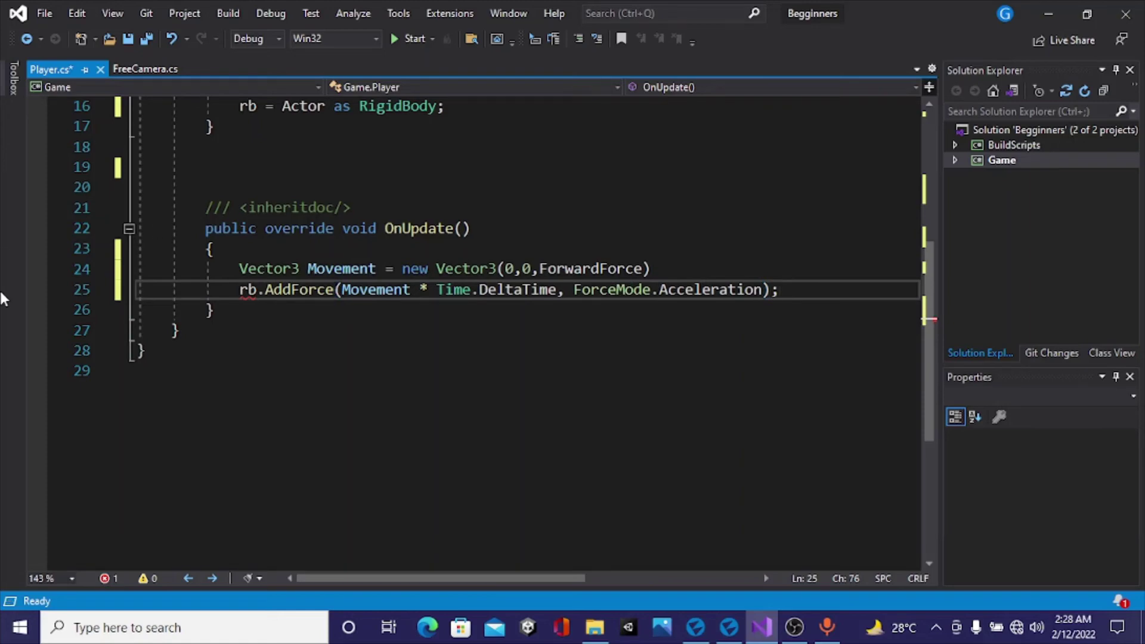
- End the Movement line with a semicolon and save Player.cs
scroll(307, 374, "up", 3)
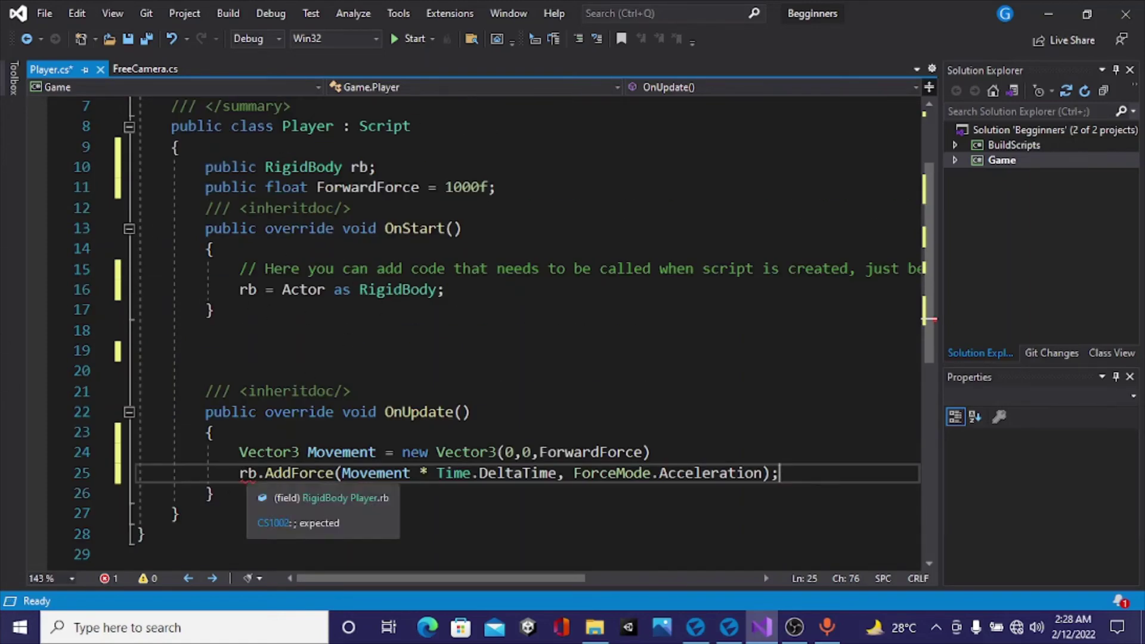
left_click(671, 454)
type(";")
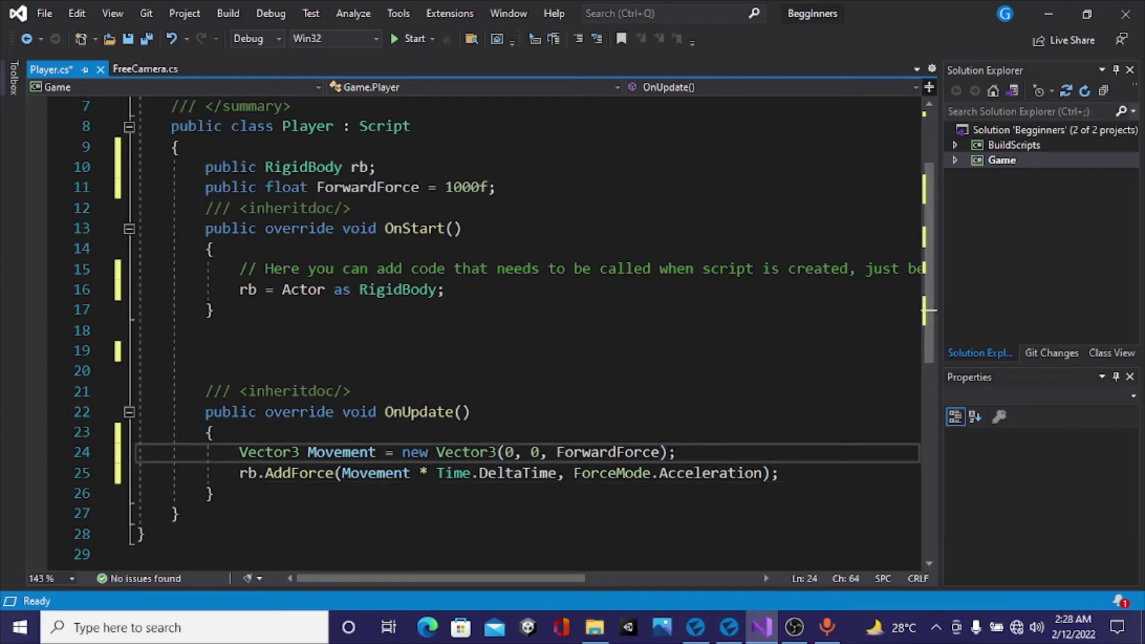
scroll(670, 454, "up", 1)
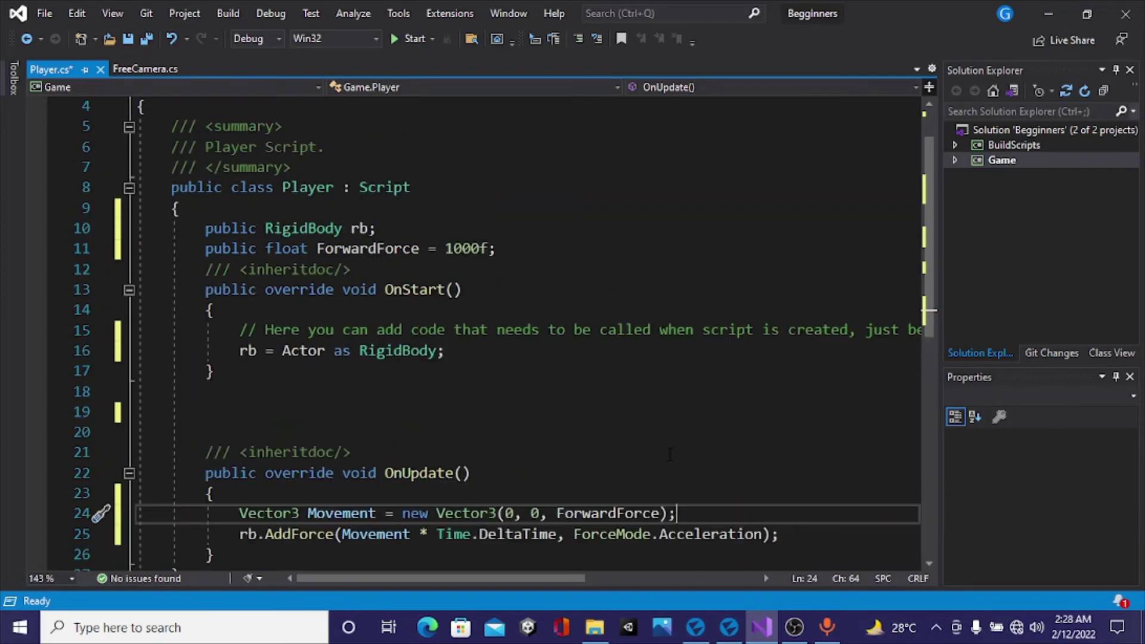
scroll(671, 454, "down", 3)
scroll(671, 454, "up", 1)
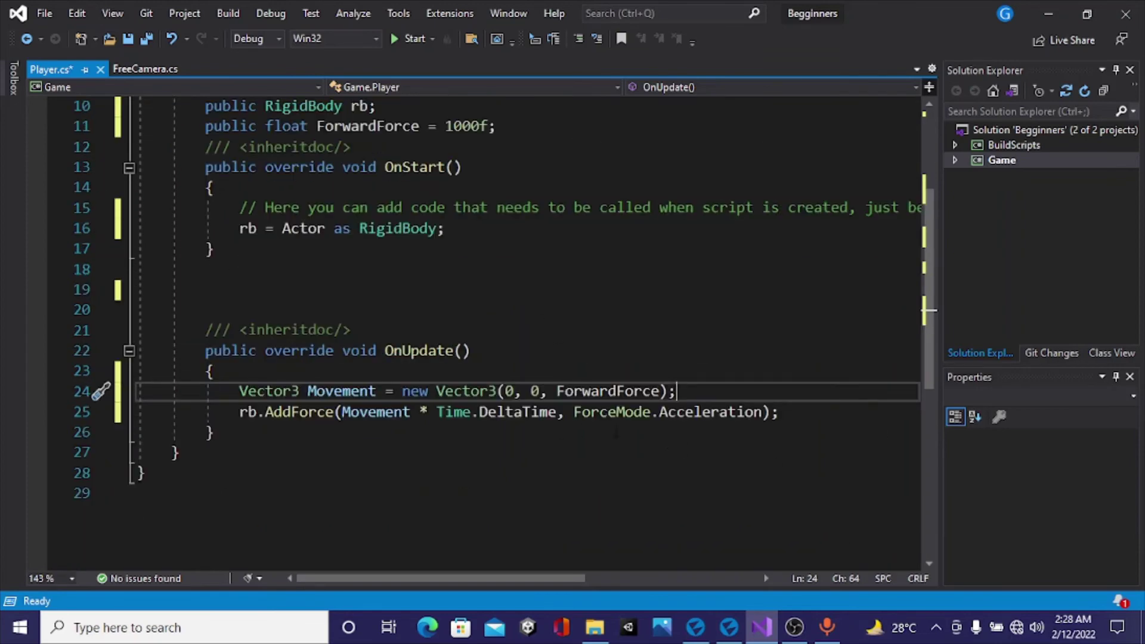
scroll(402, 371, "up", 2)
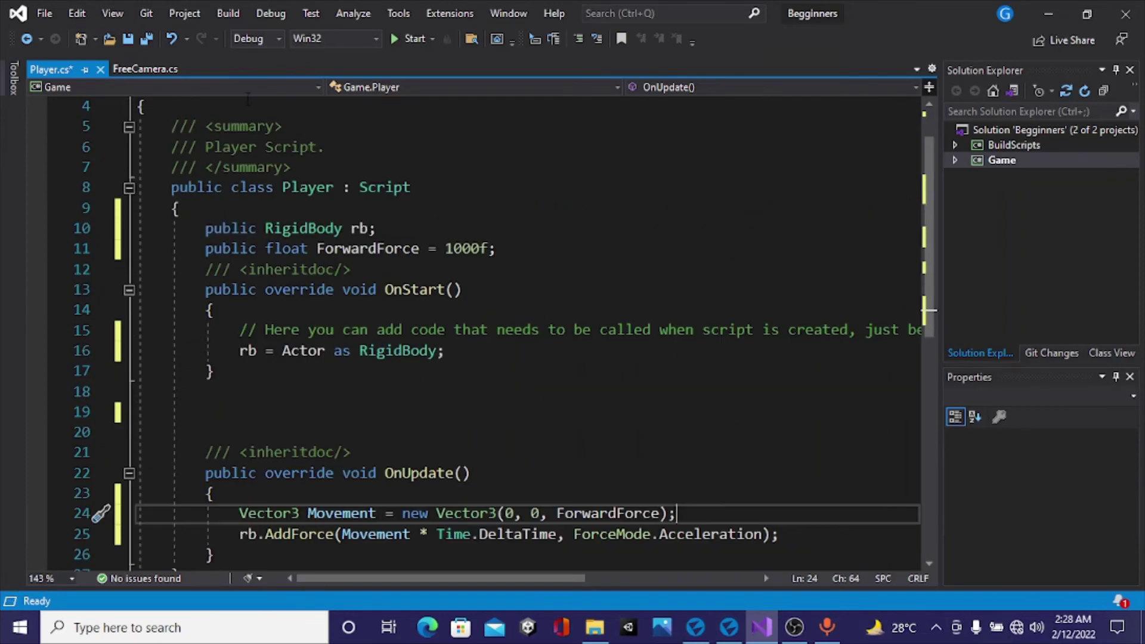
scroll(483, 321, "up", 1)
scroll(483, 321, "down", 3)
scroll(483, 321, "up", 3)
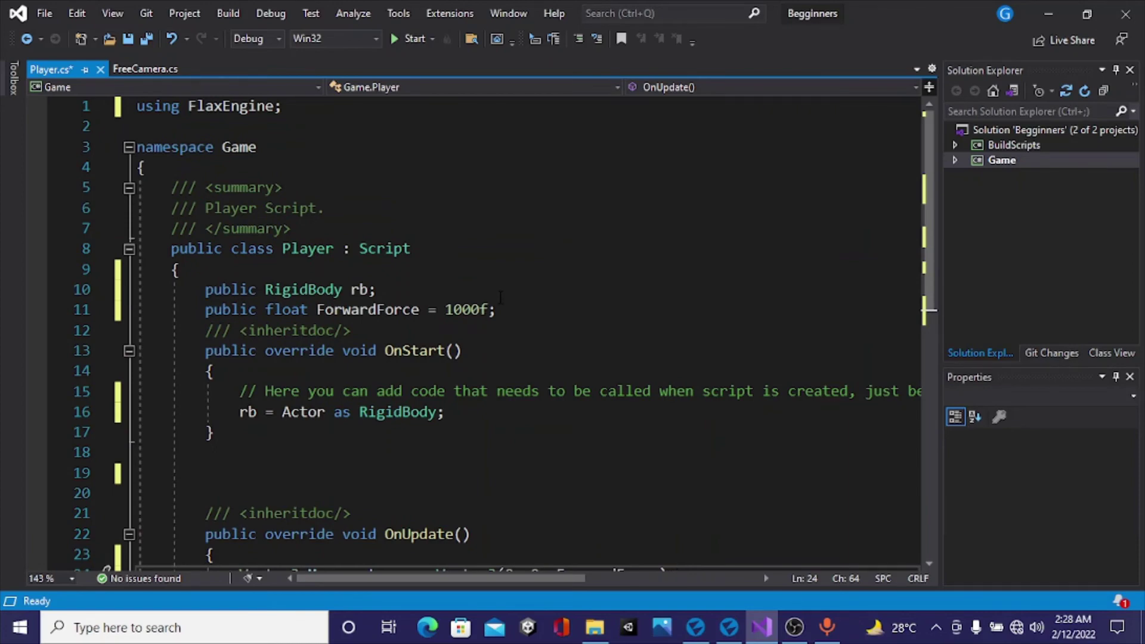
key("ctrl+s")
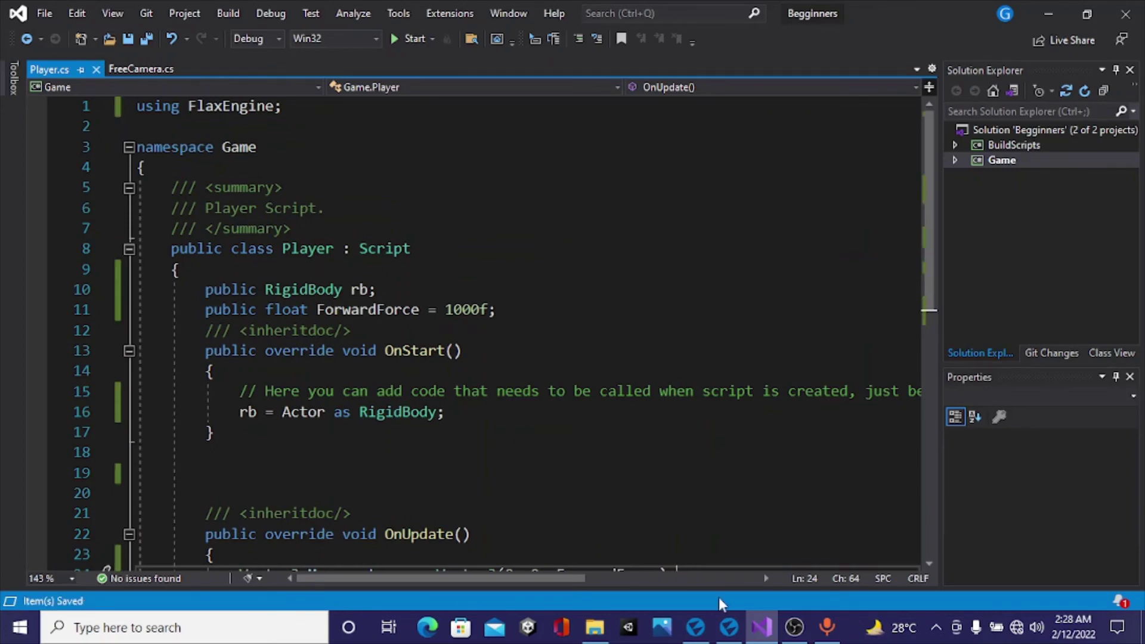
left_click(728, 626)
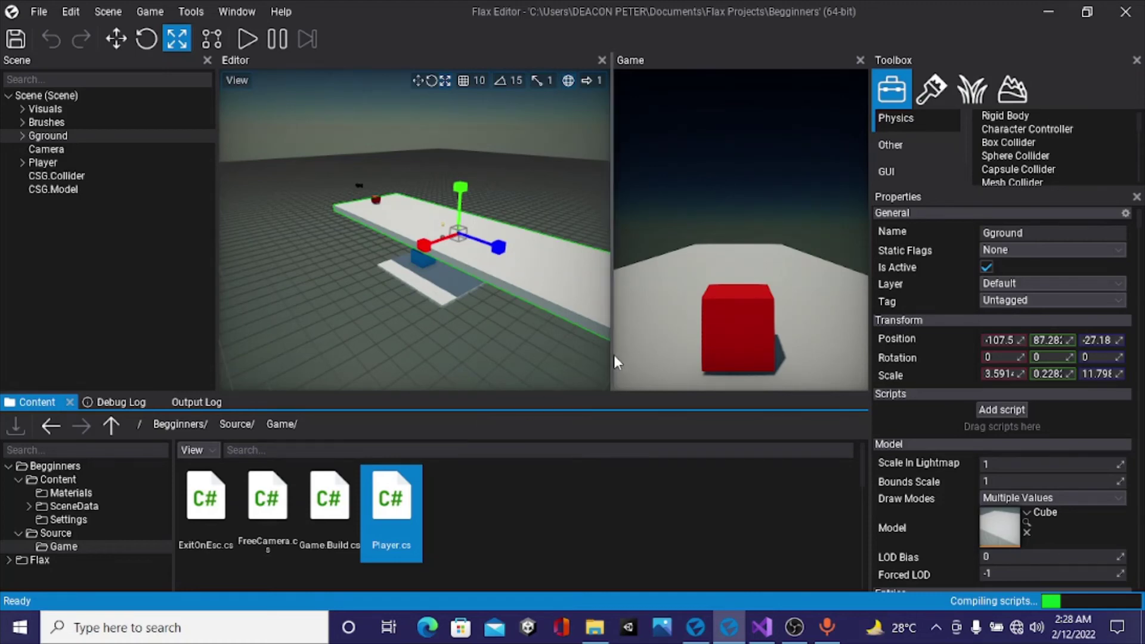
- Attach the Player.cs script to the Player cube and remove the duplicate copy
left_click_drag(614, 355, 572, 349)
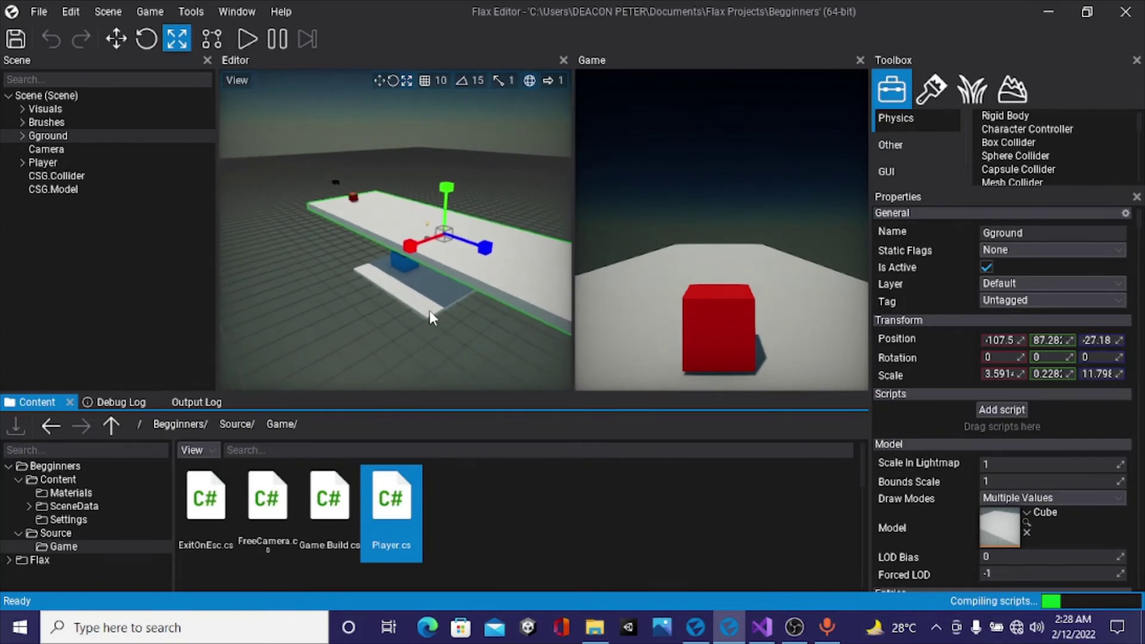
left_click(118, 160)
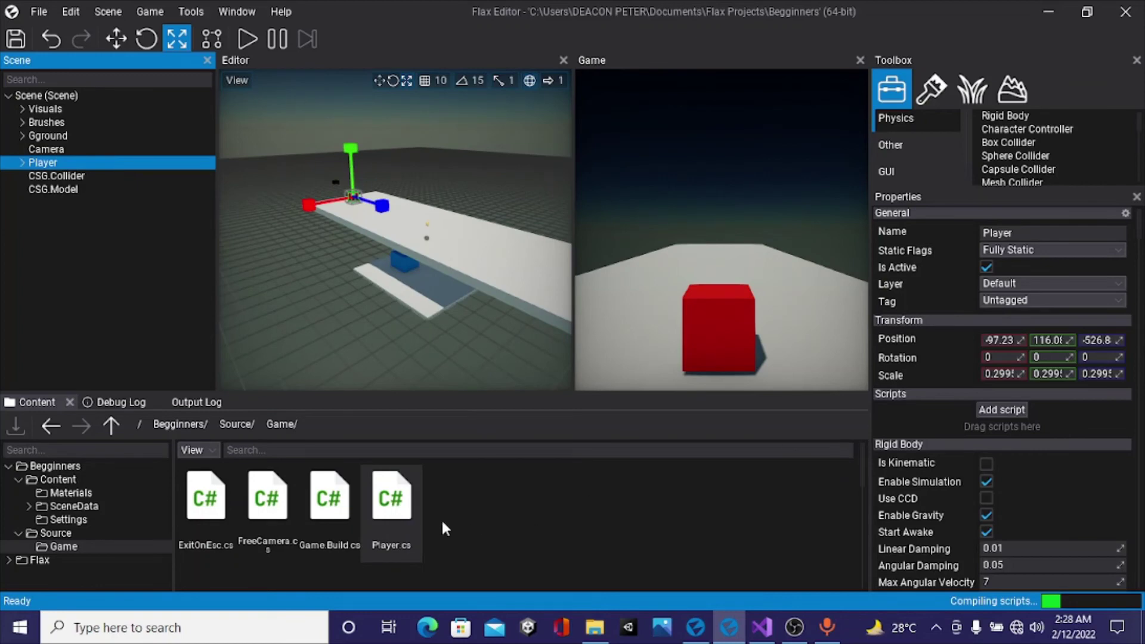
left_click_drag(398, 514, 1038, 415)
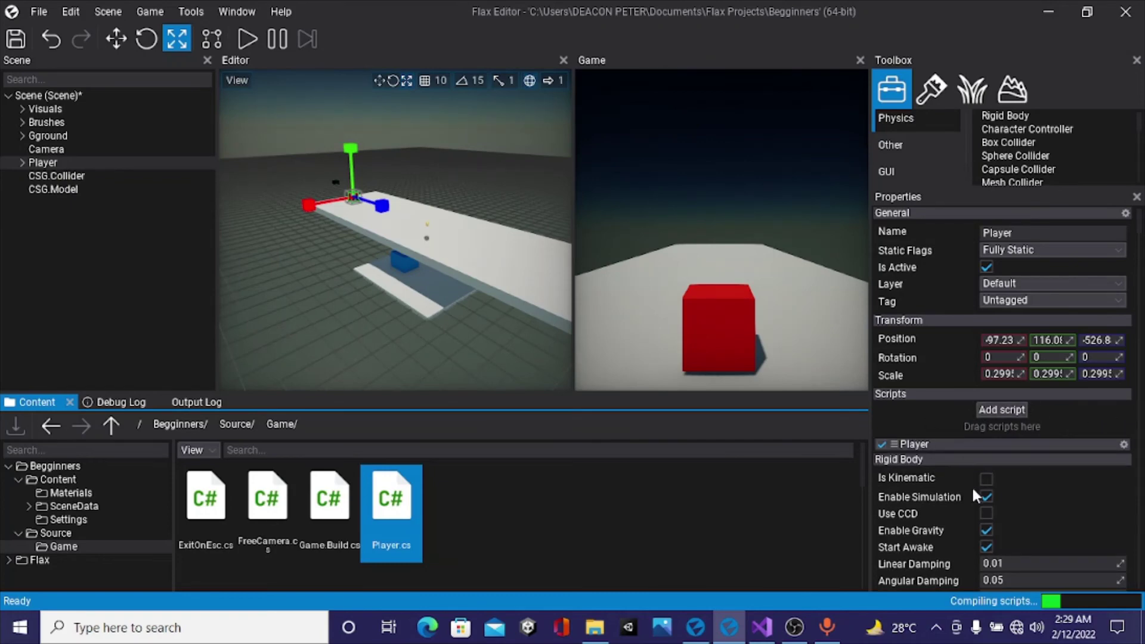
left_click_drag(405, 524, 1003, 411)
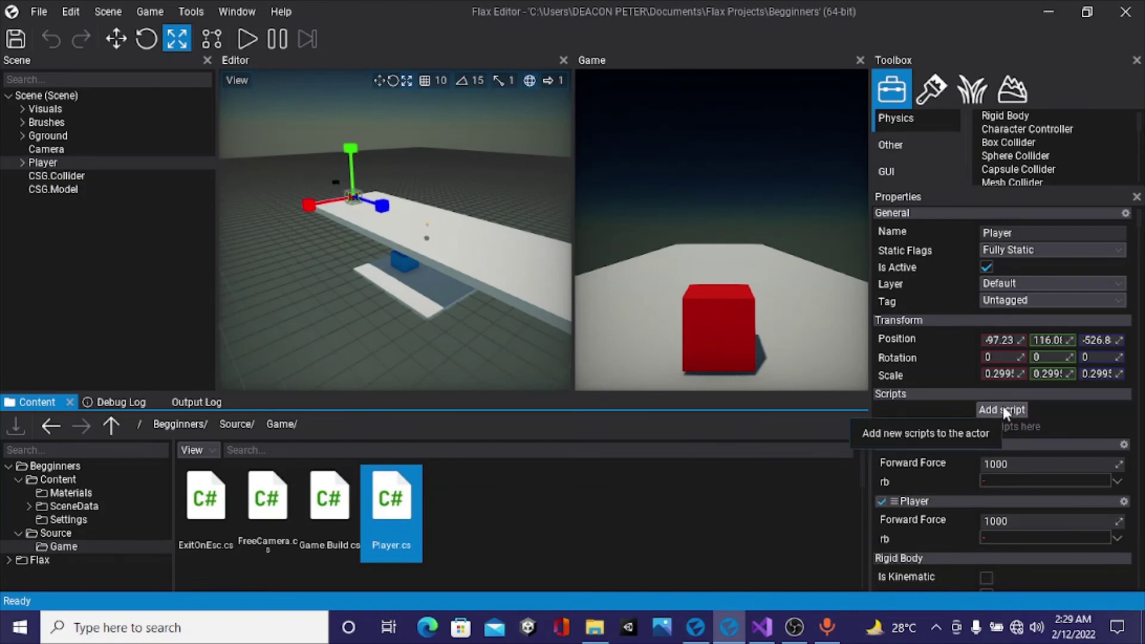
left_click(1124, 446)
left_click(1086, 463)
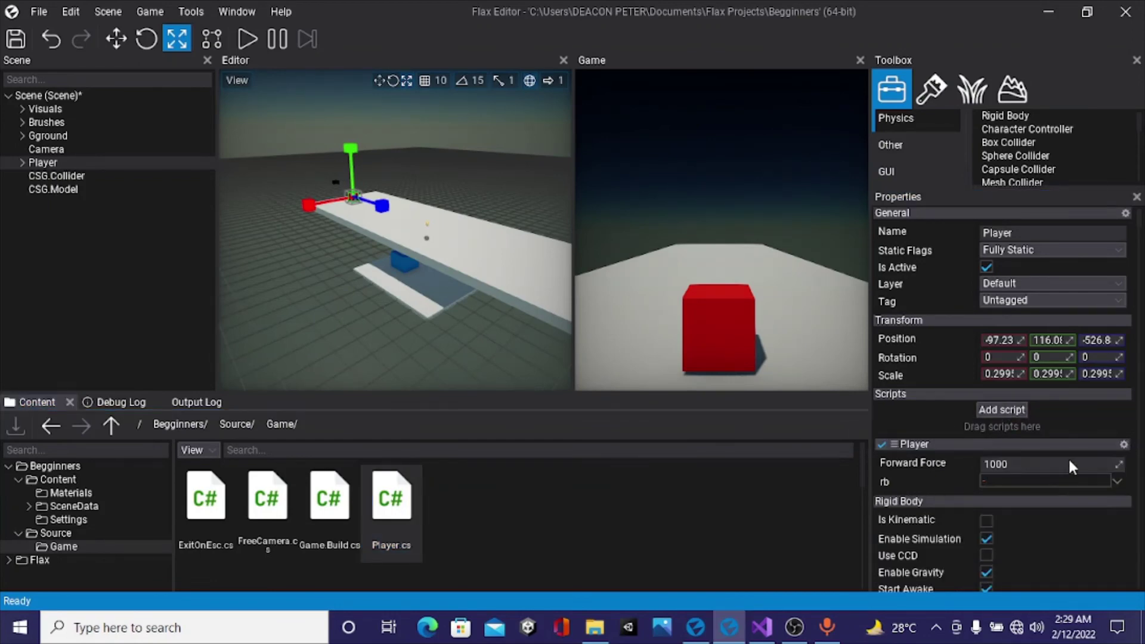
- Set the Player script's rb field to the Player's RigidBody
scroll(1017, 460, "down", 1)
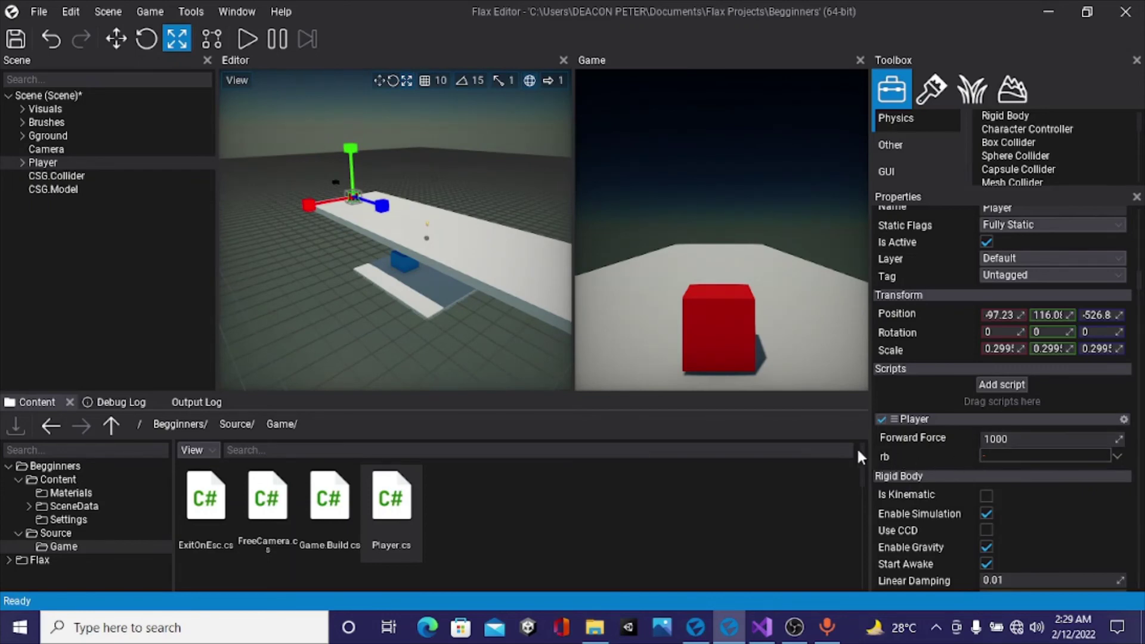
left_click(1121, 464)
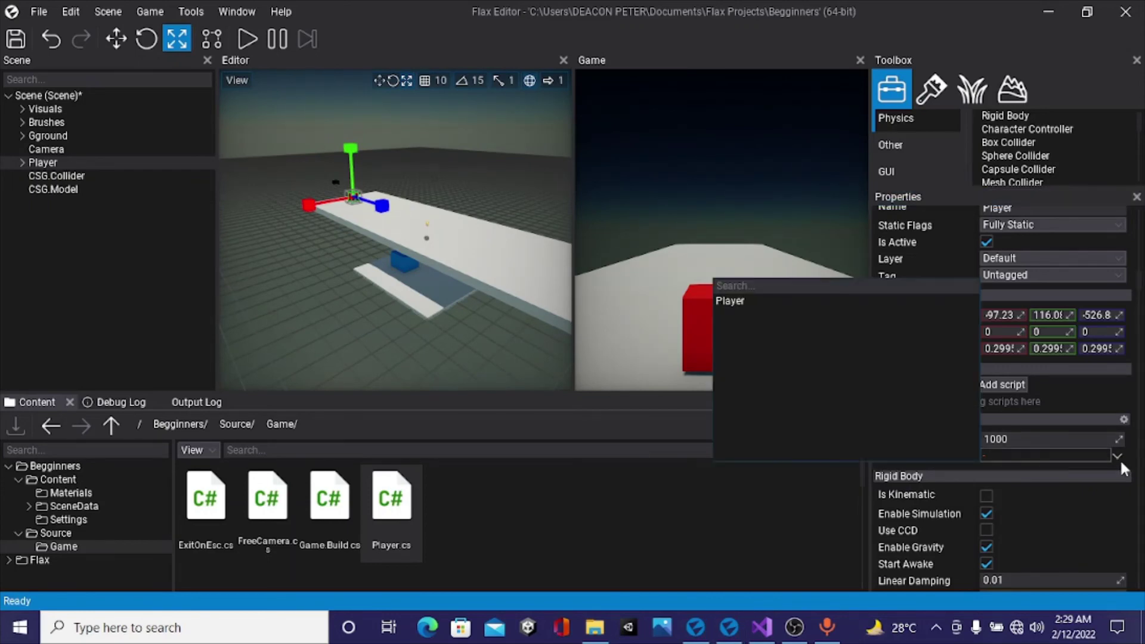
left_click(782, 301)
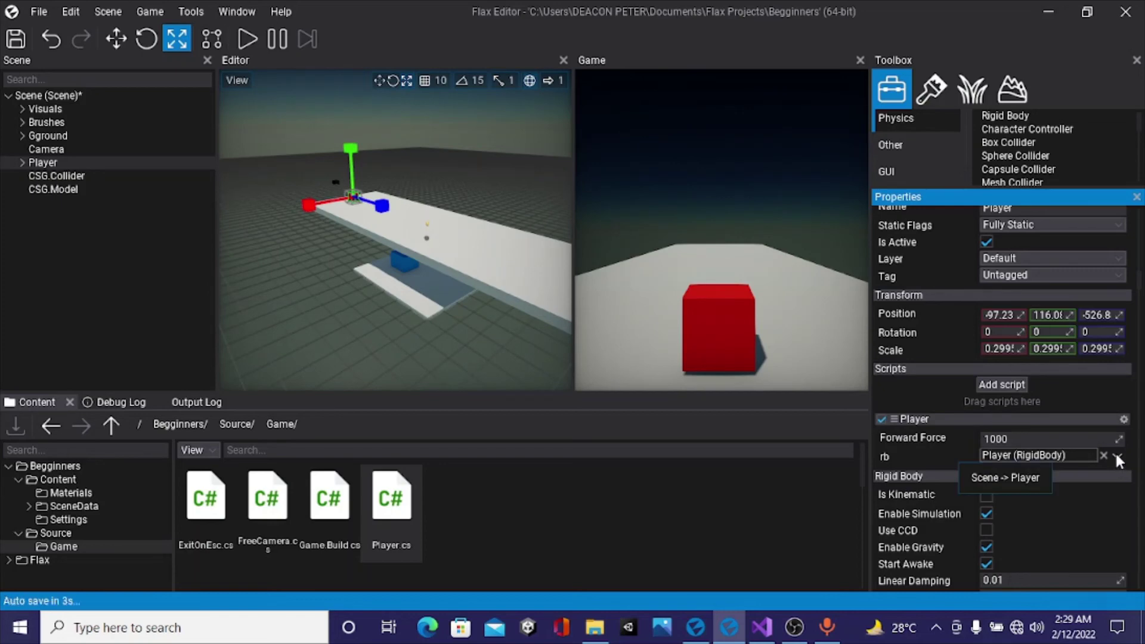
- Test-run the game with Player selected, stop it, and show the Materials content folder
scroll(1025, 412, "down", 2)
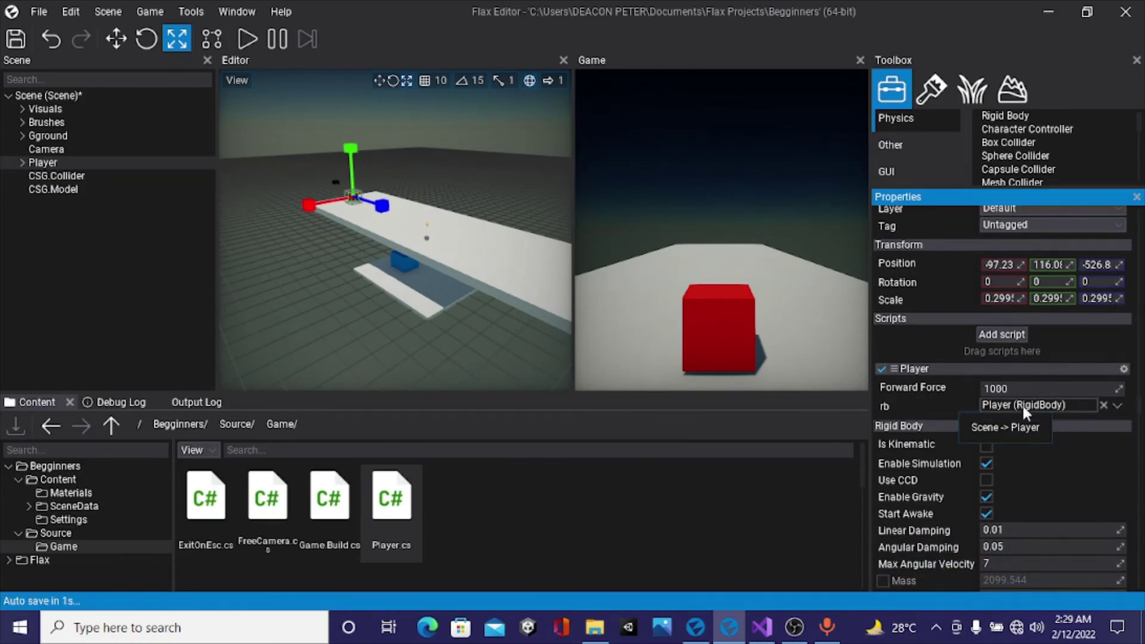
left_click(136, 161)
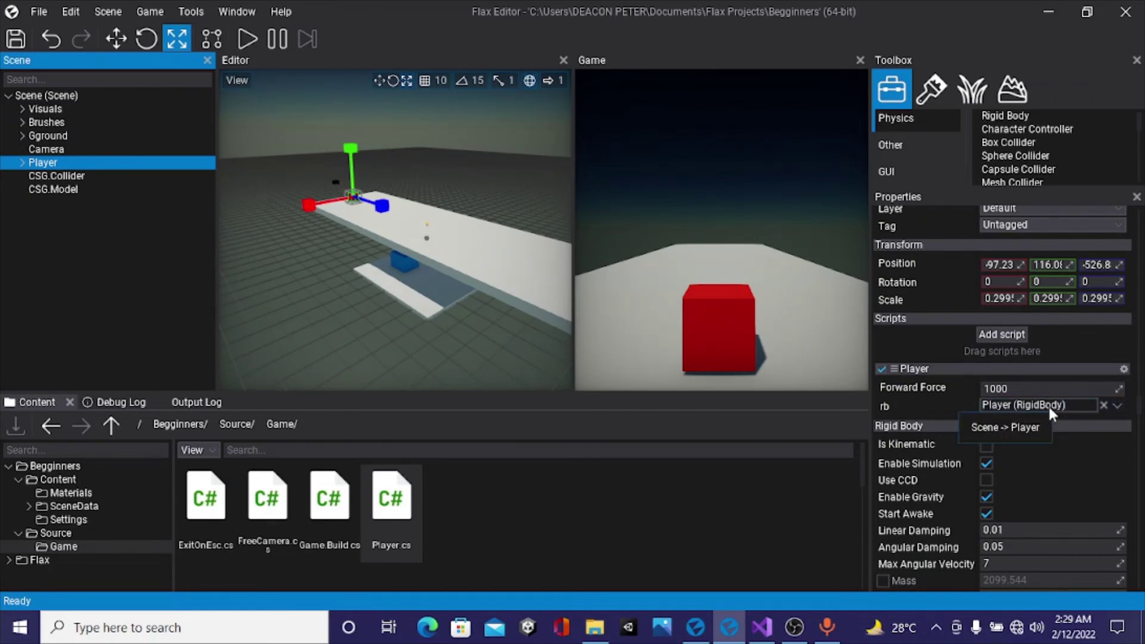
left_click(247, 39)
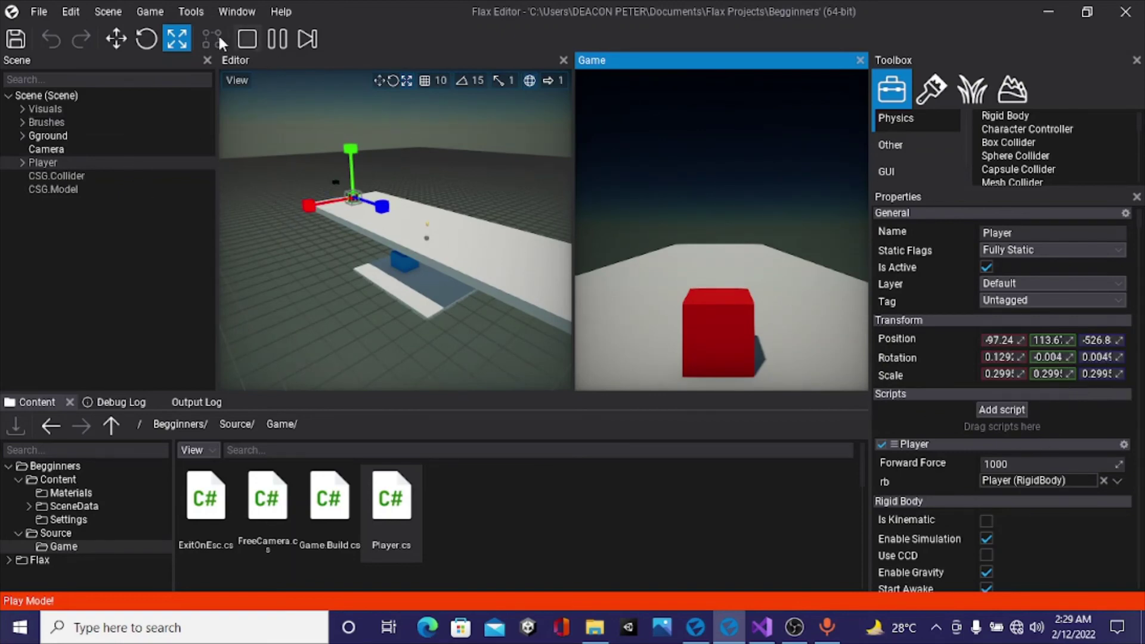
left_click(246, 44)
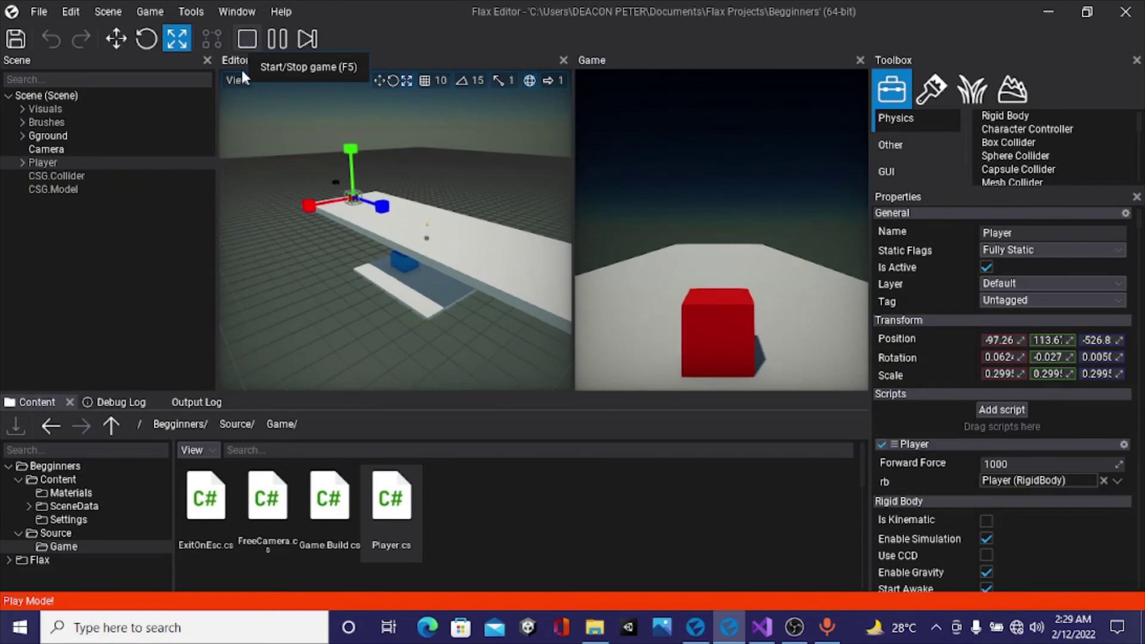
left_click(85, 492)
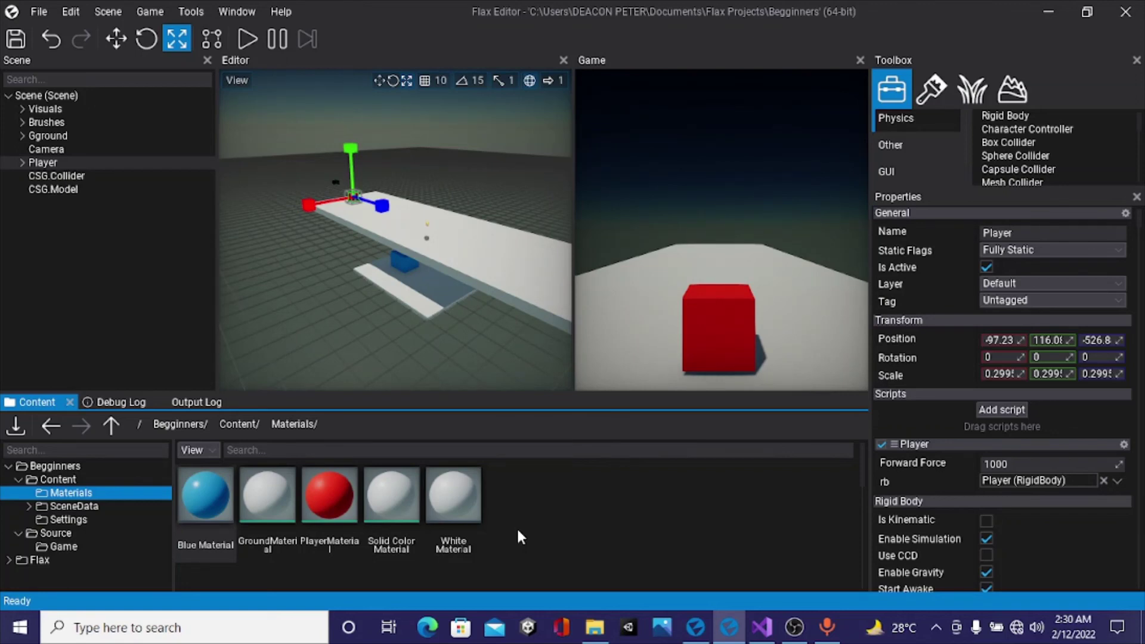
- Create a new Physical Material asset named 'NoFriction' in the Materials folder
right_click(518, 532)
mouse_move(548, 495)
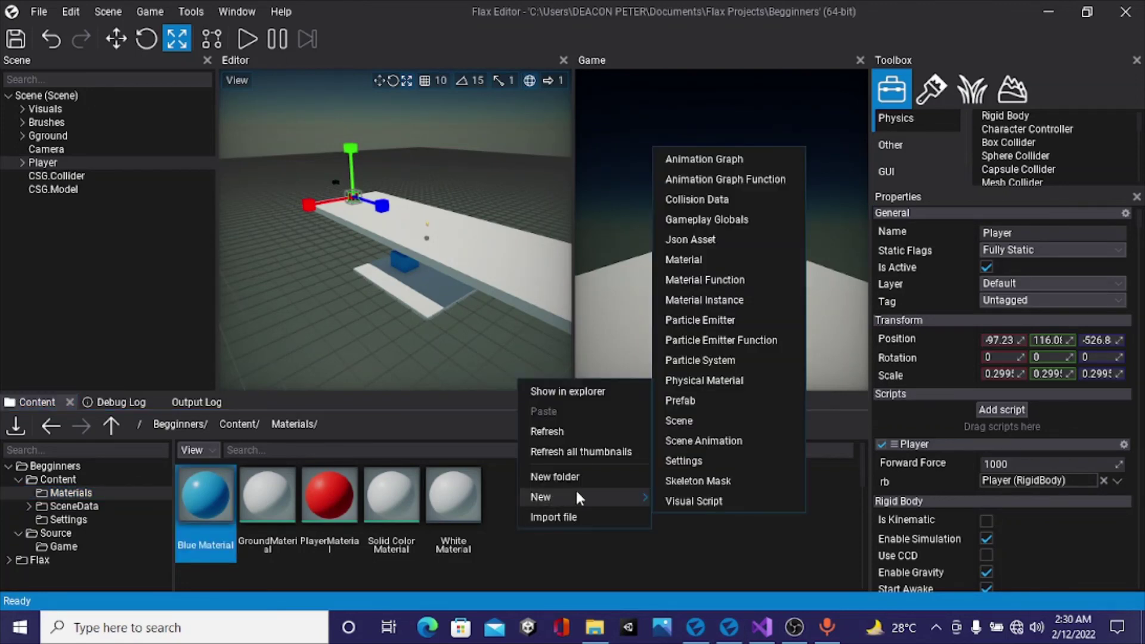
left_click(717, 384)
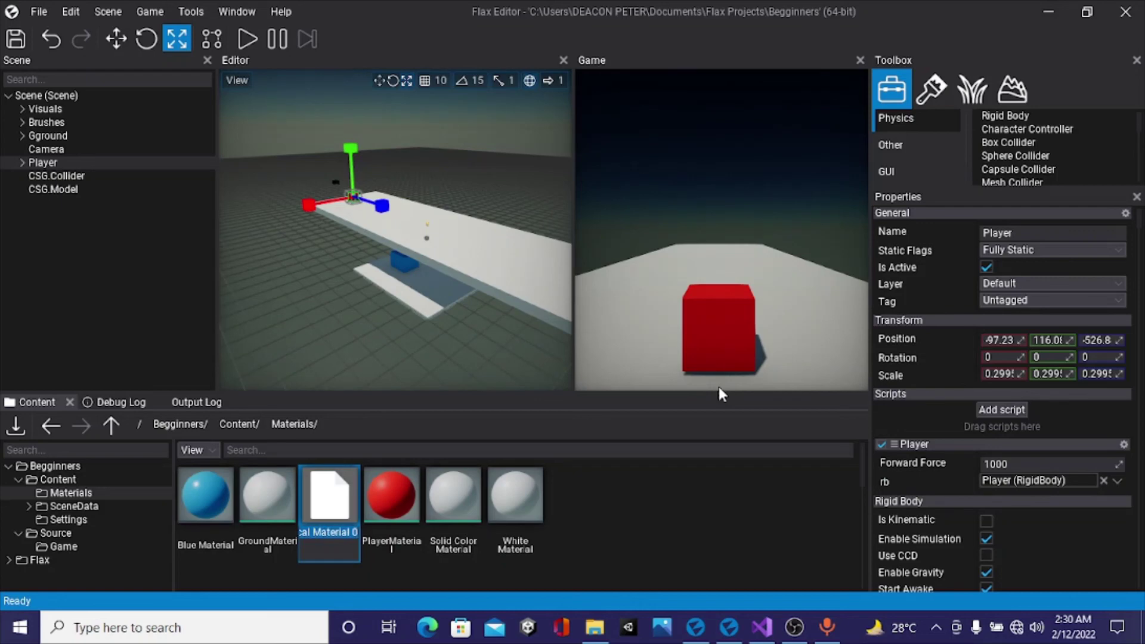
type("NoFriction")
key("Return")
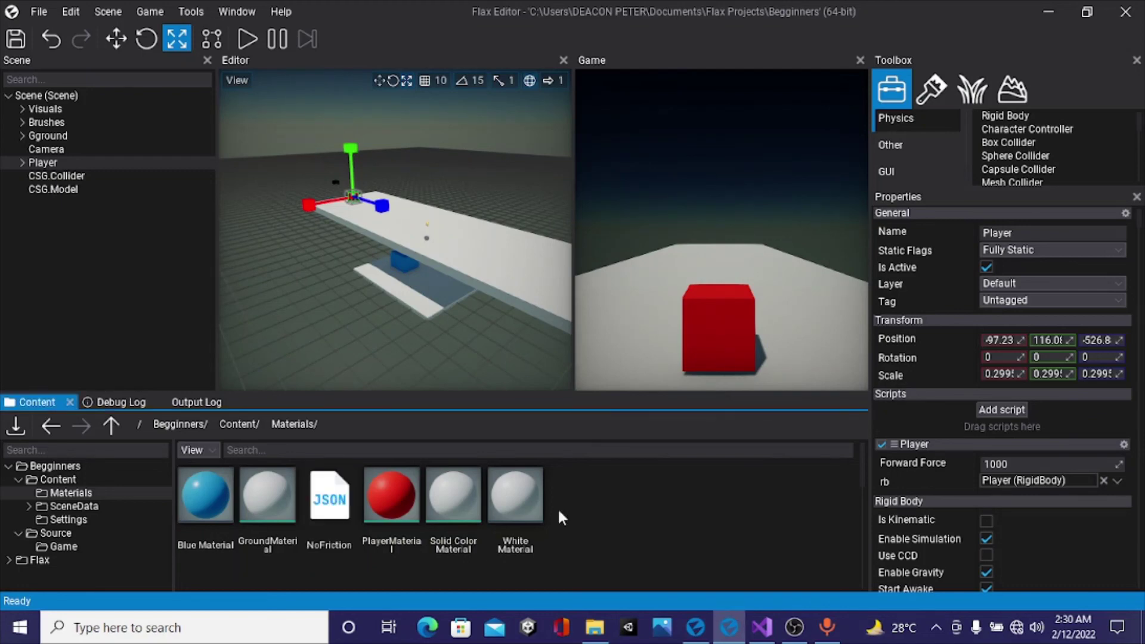
- Give NoFriction friction 0 and restitution 0, save, and close its editor
double_click(334, 495)
left_click(552, 131)
type("0")
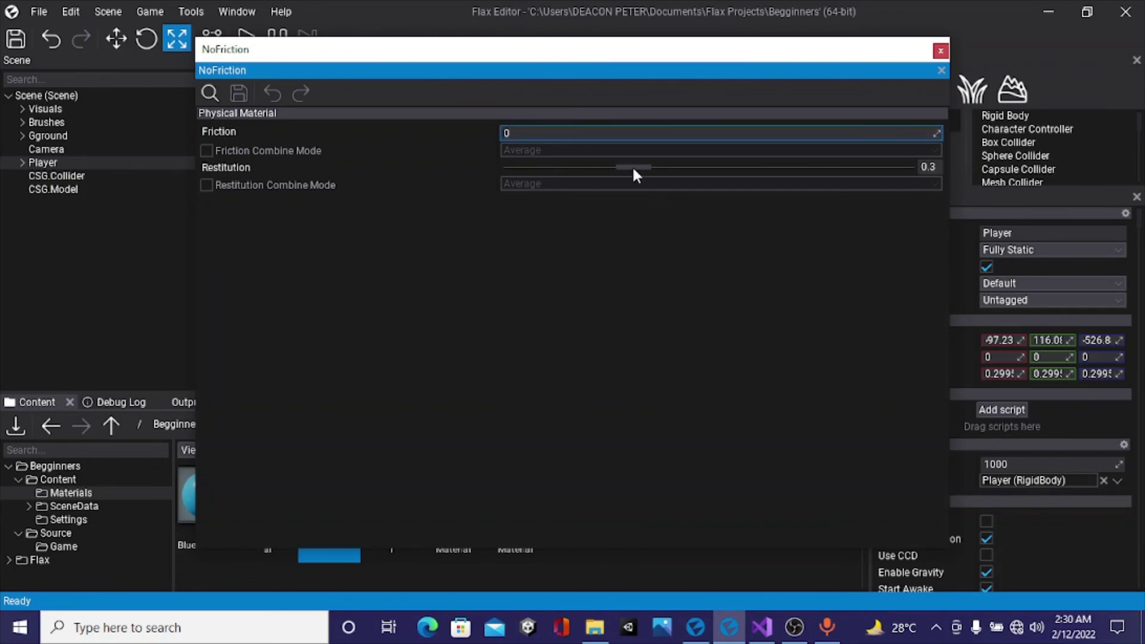
left_click_drag(632, 166, 342, 157)
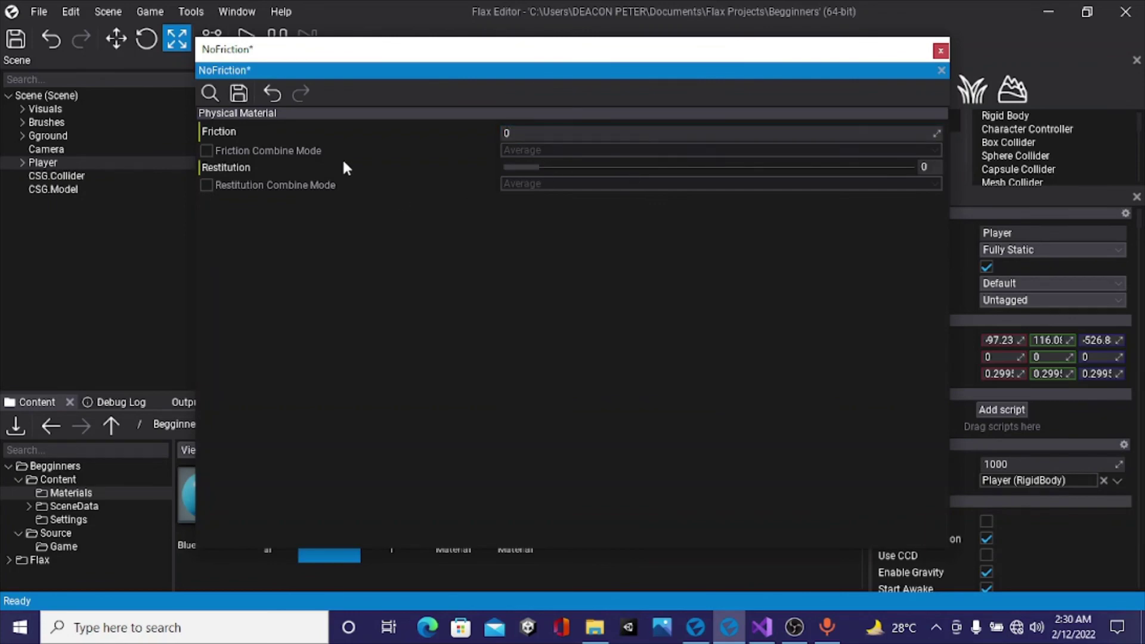
left_click(239, 93)
left_click(941, 51)
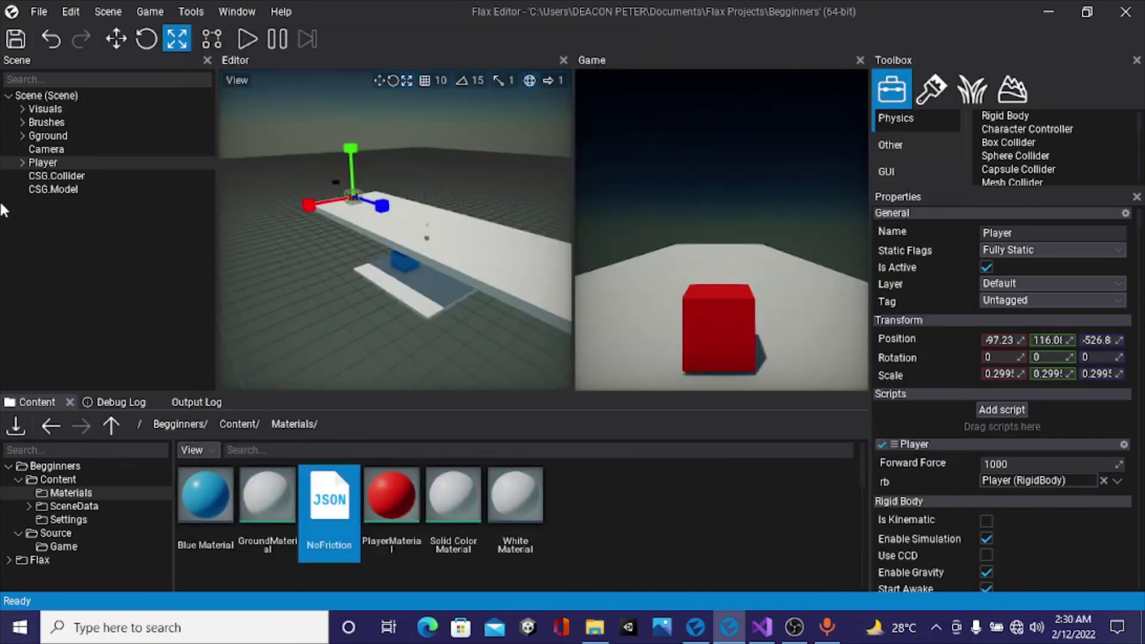
- Set the Gground BoxCollider's collider material to NoFriction
left_click(23, 137)
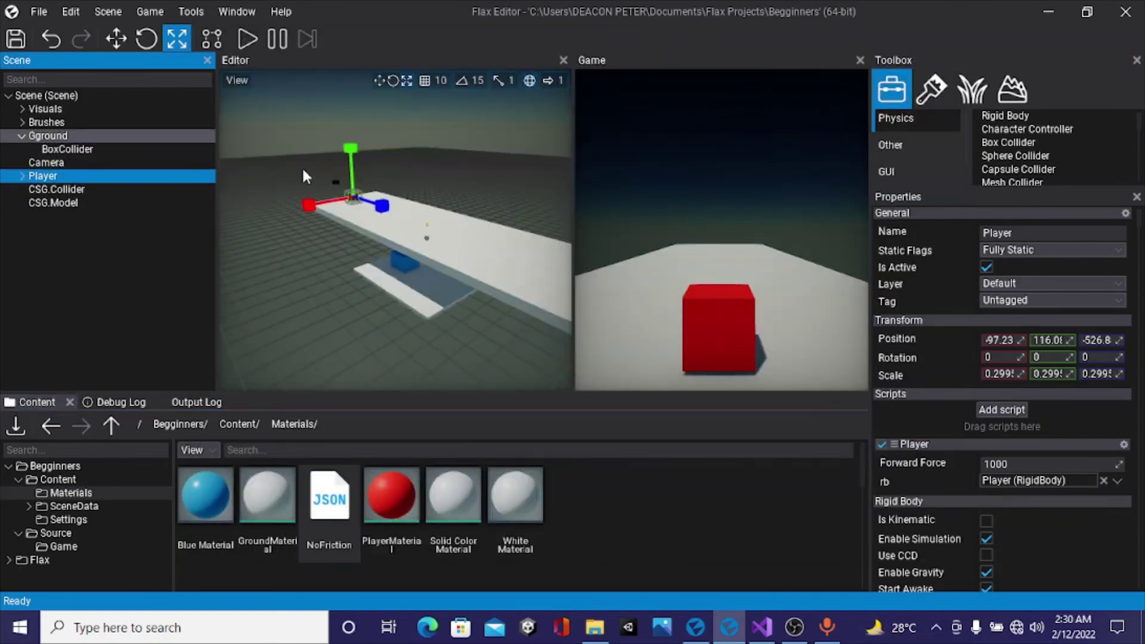
left_click(99, 148)
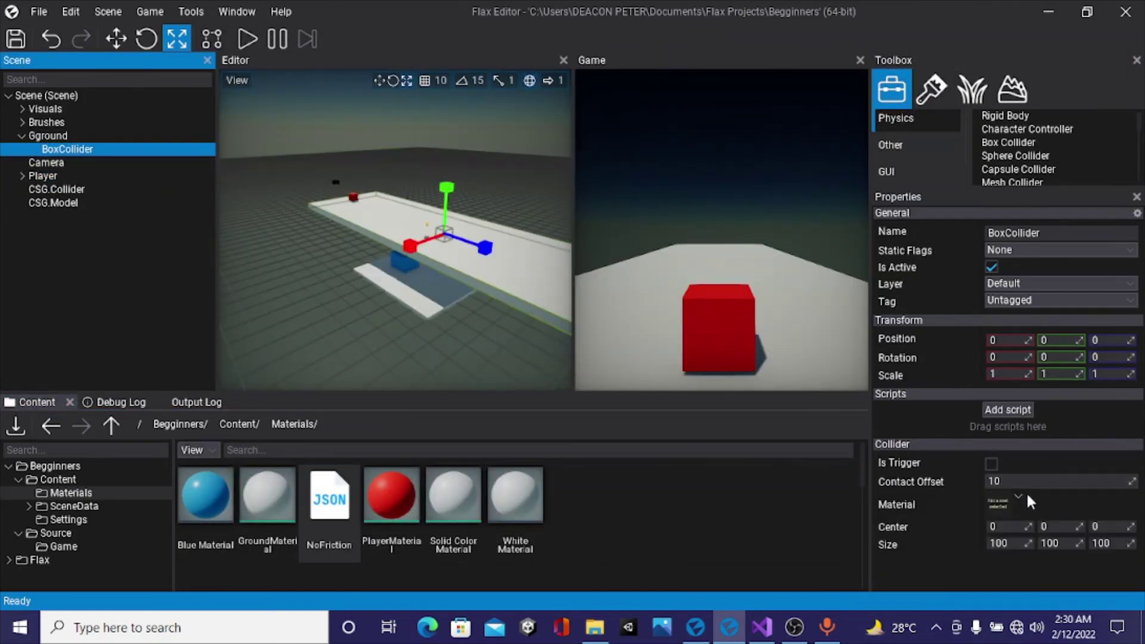
left_click(1022, 492)
left_click(814, 352)
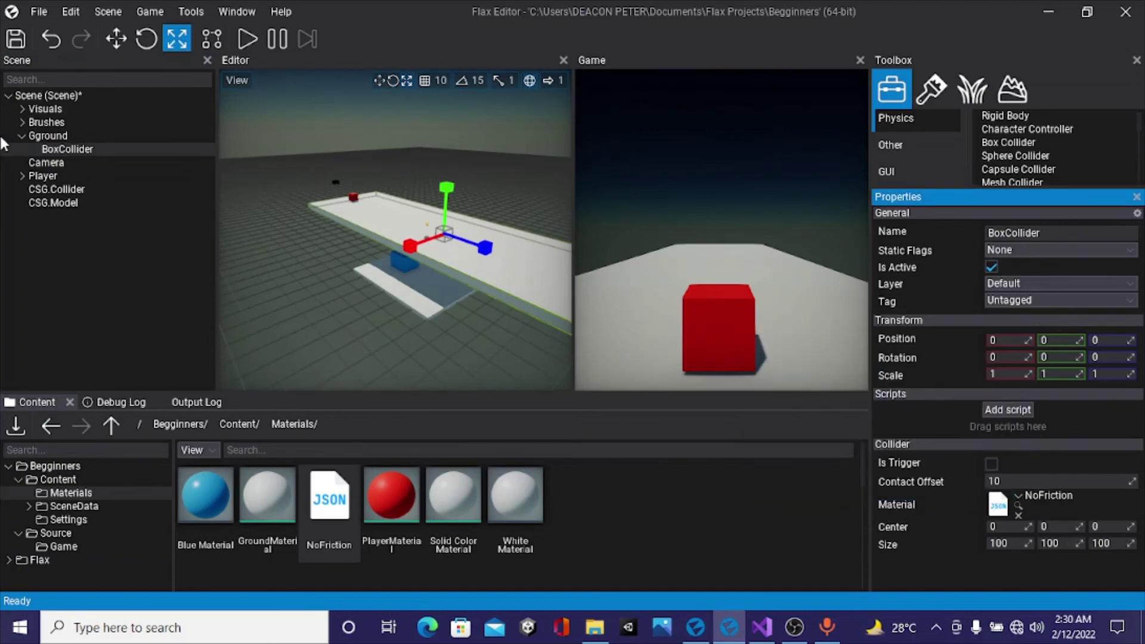
left_click(20, 135)
- Set the Player BoxCollider's material to NoFriction and start the game to test sliding
left_click(47, 161)
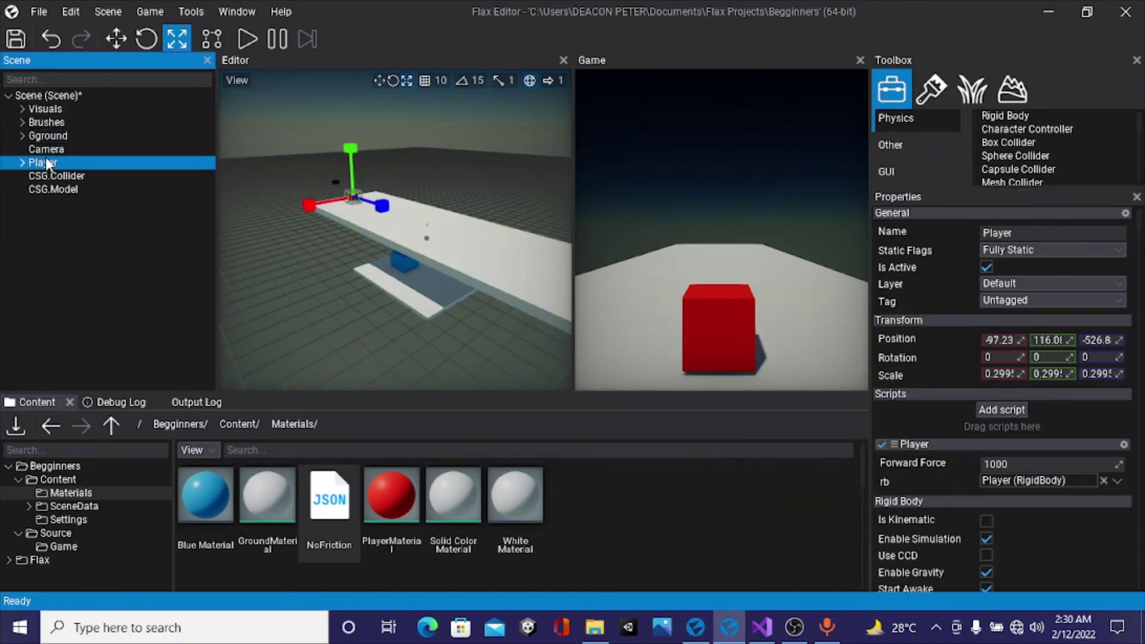
left_click(21, 161)
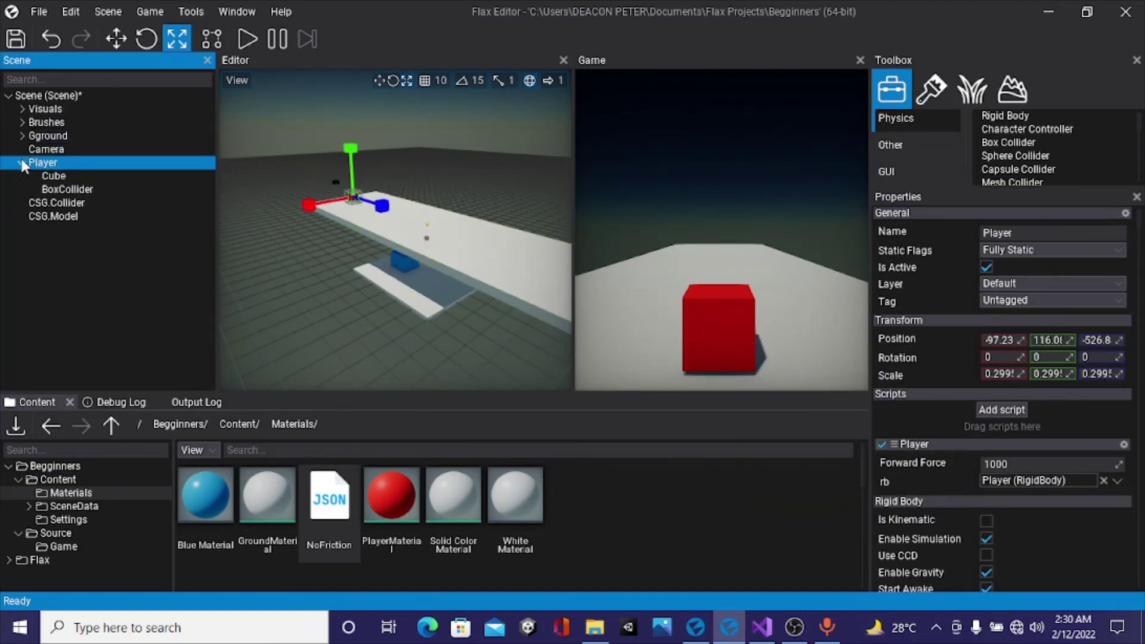
left_click(82, 189)
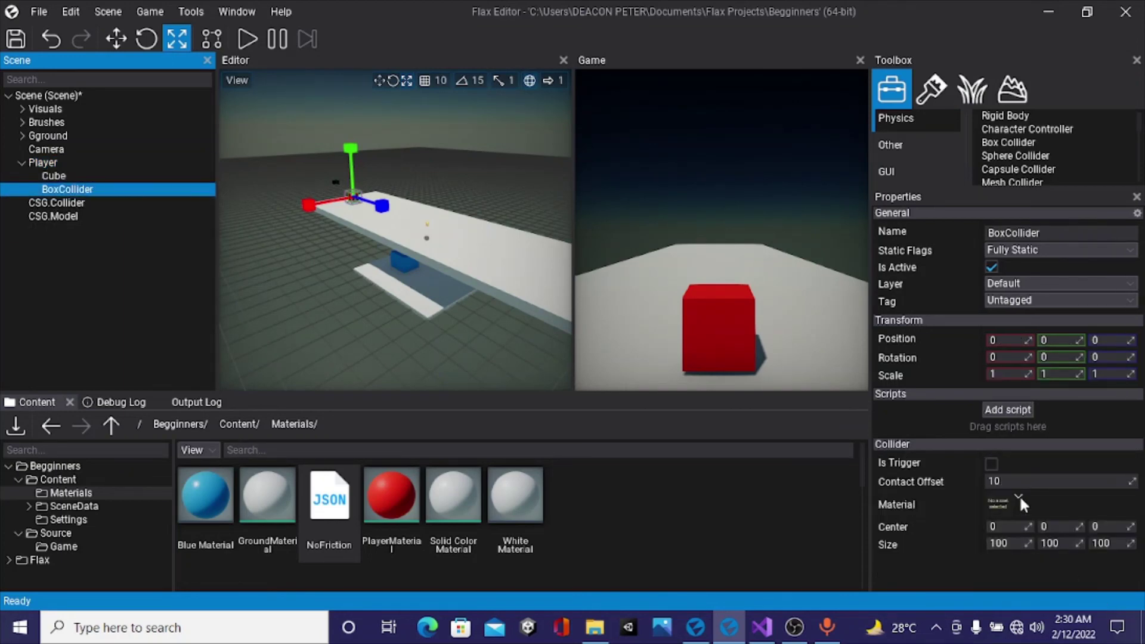
left_click(1019, 496)
left_click(833, 345)
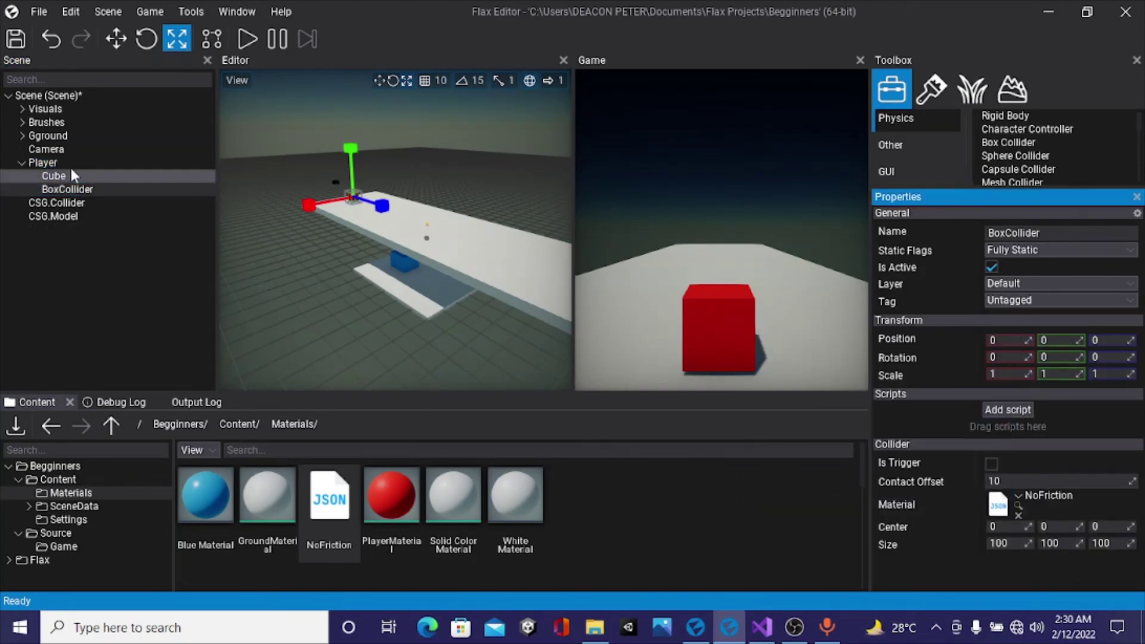
left_click(15, 167)
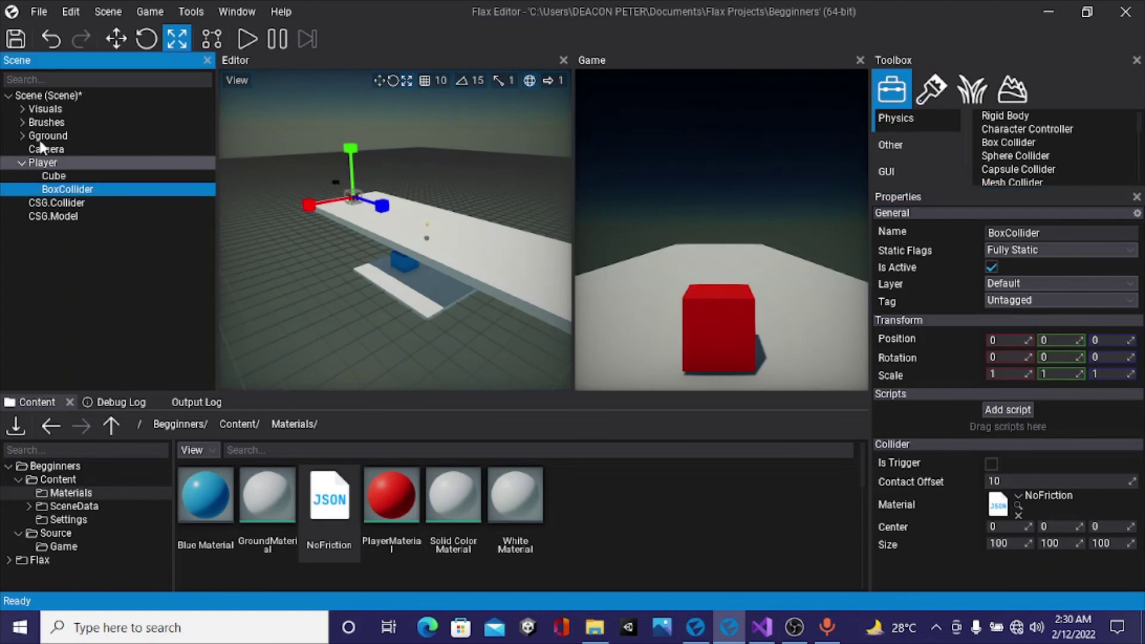
left_click(259, 38)
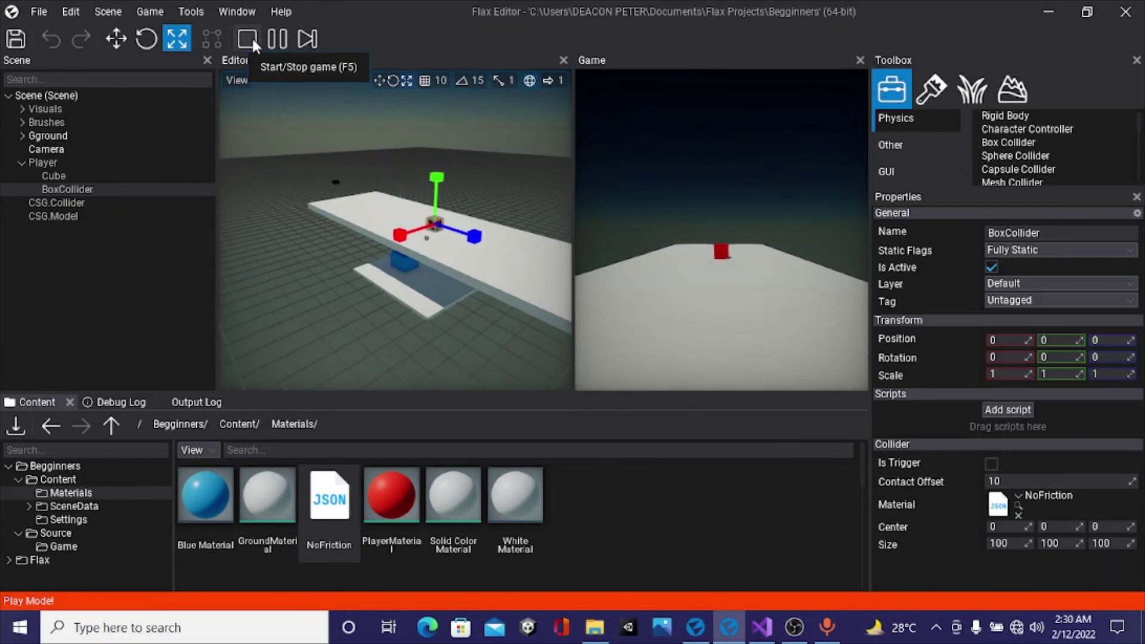
- Stop the game, set the Player's Forward Force to 5000, and test-run it
left_click(252, 37)
left_click(73, 160)
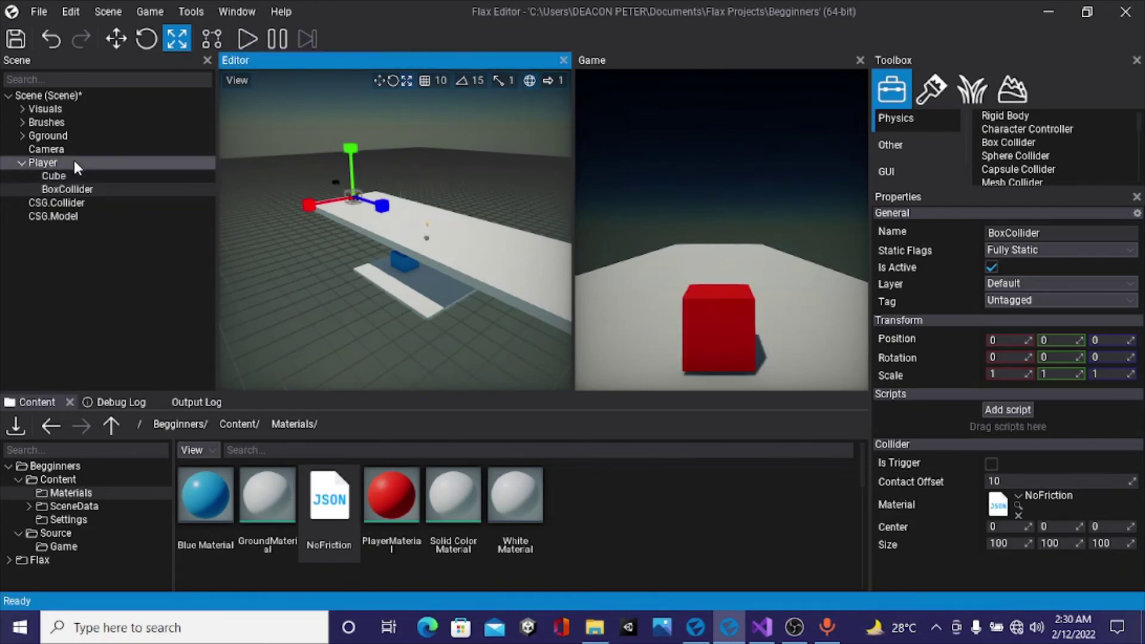
left_click(23, 164)
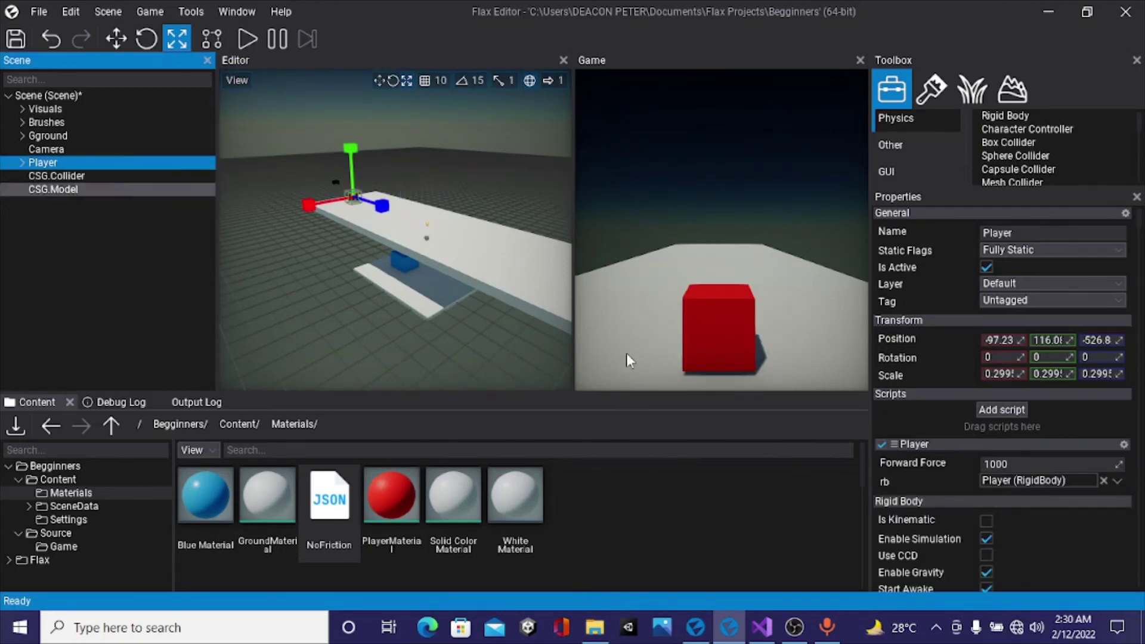
left_click(1023, 465)
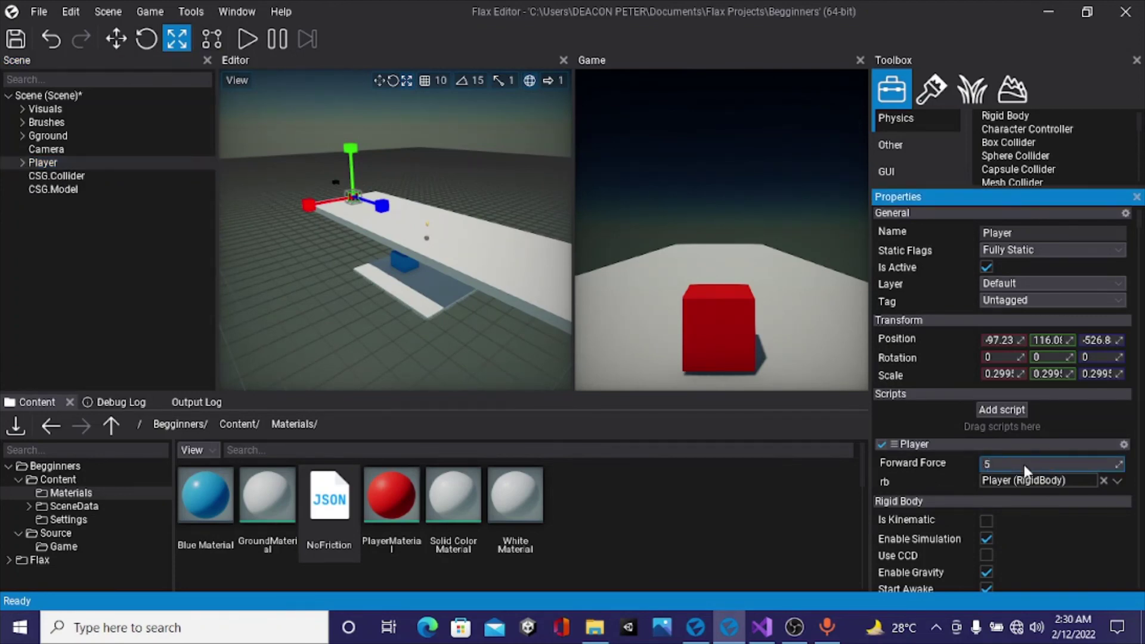
type("5000")
key("Return")
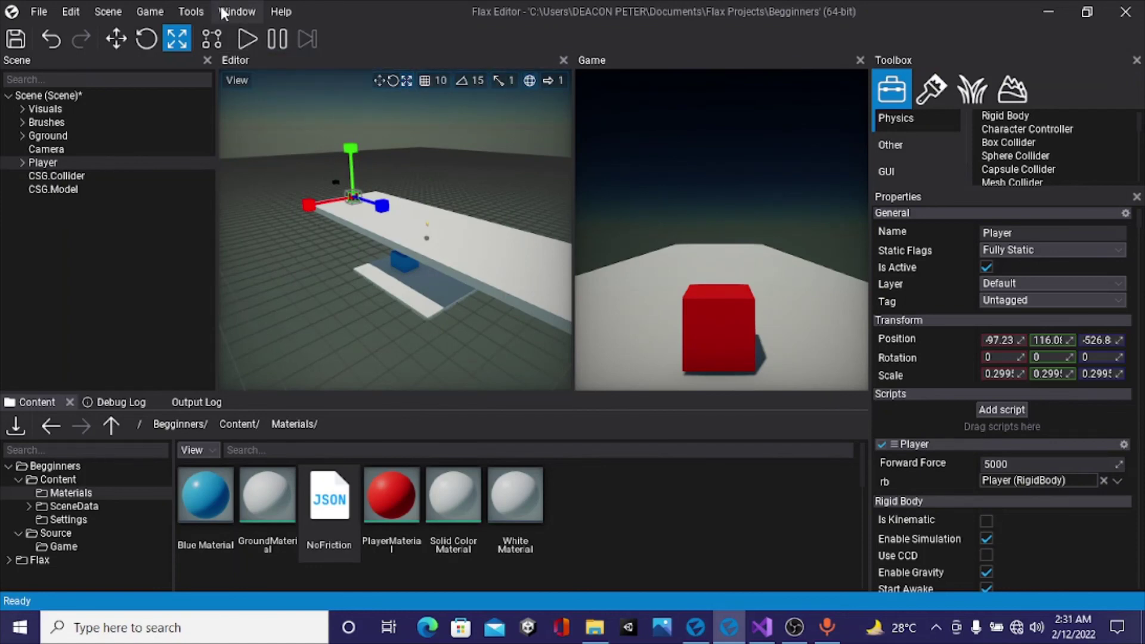
left_click(247, 40)
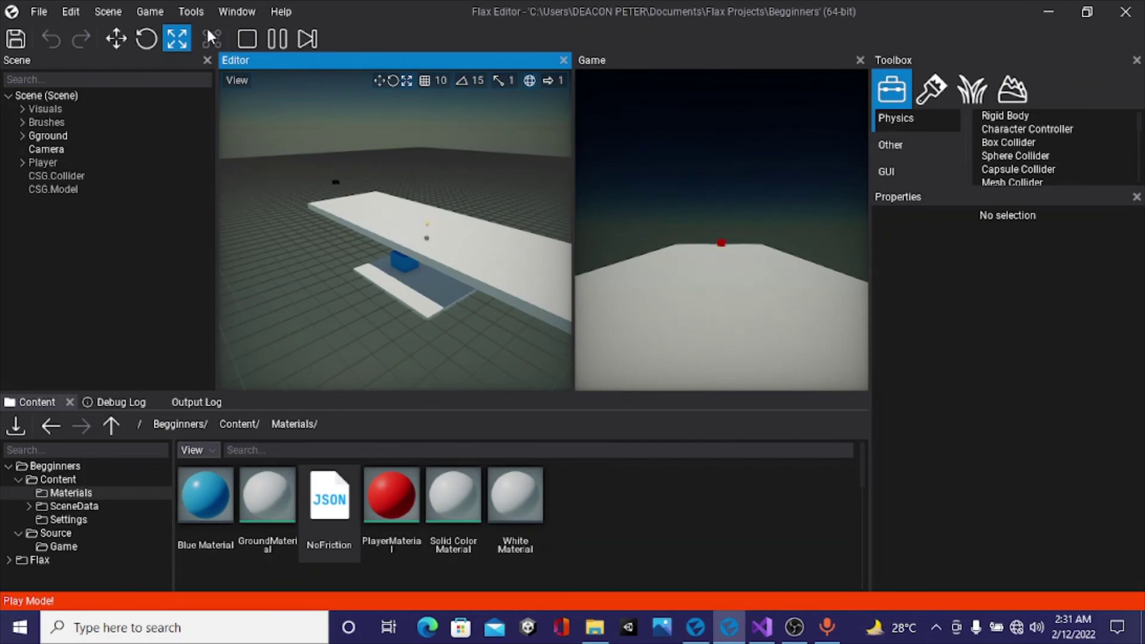
left_click(250, 39)
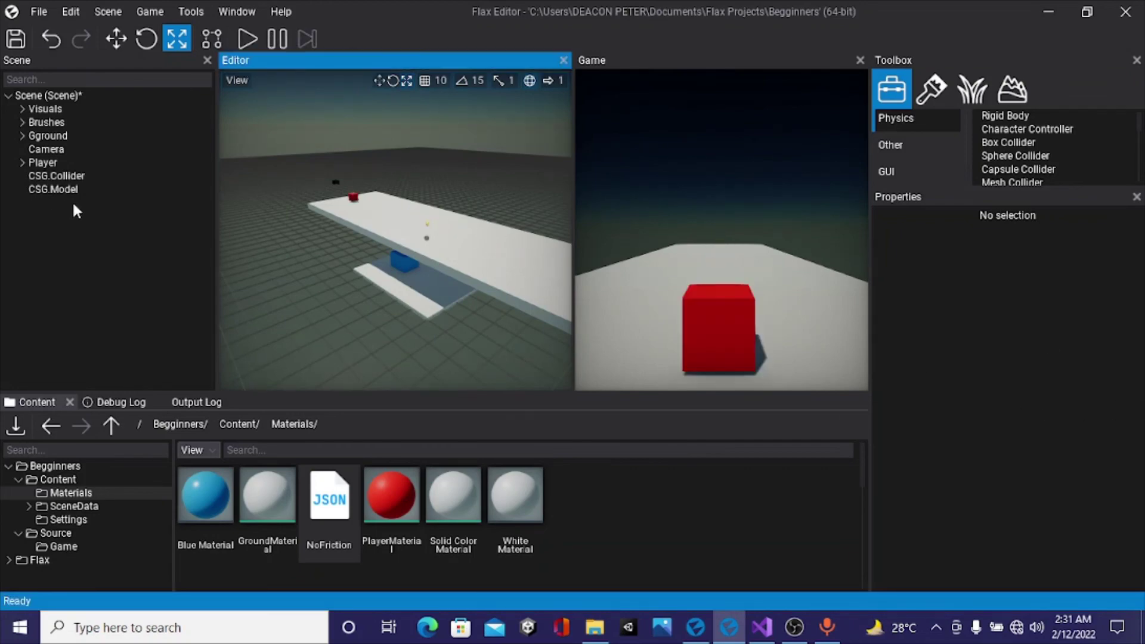
- Raise the Player script's Forward Force to 8000
left_click(76, 162)
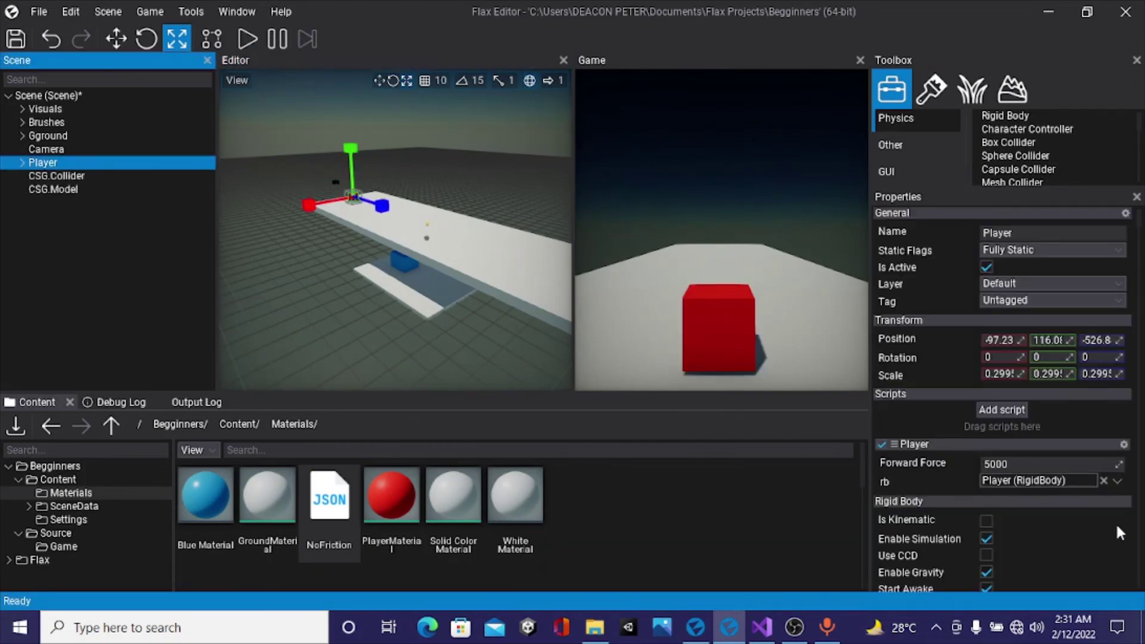
left_click(1021, 464)
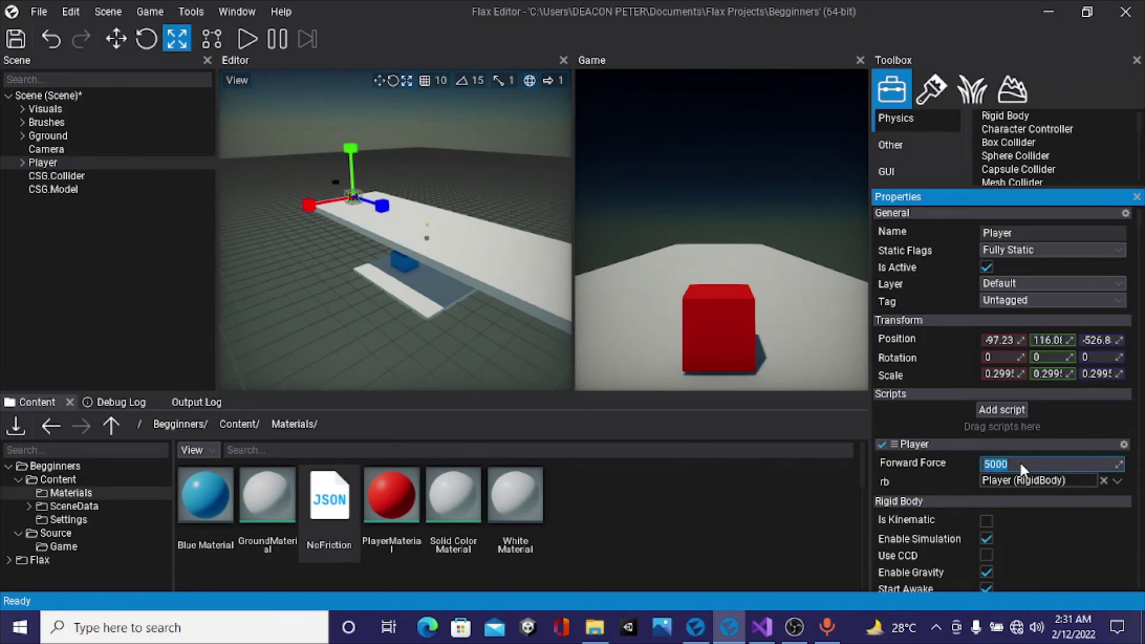
type("8000")
key("Return")
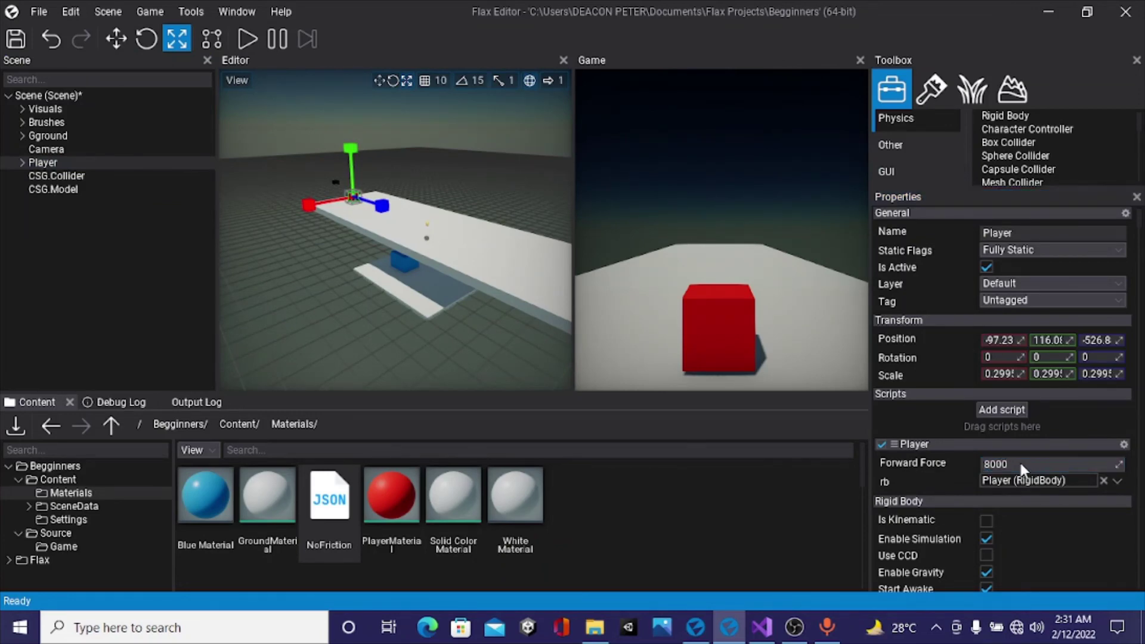
left_click(329, 236)
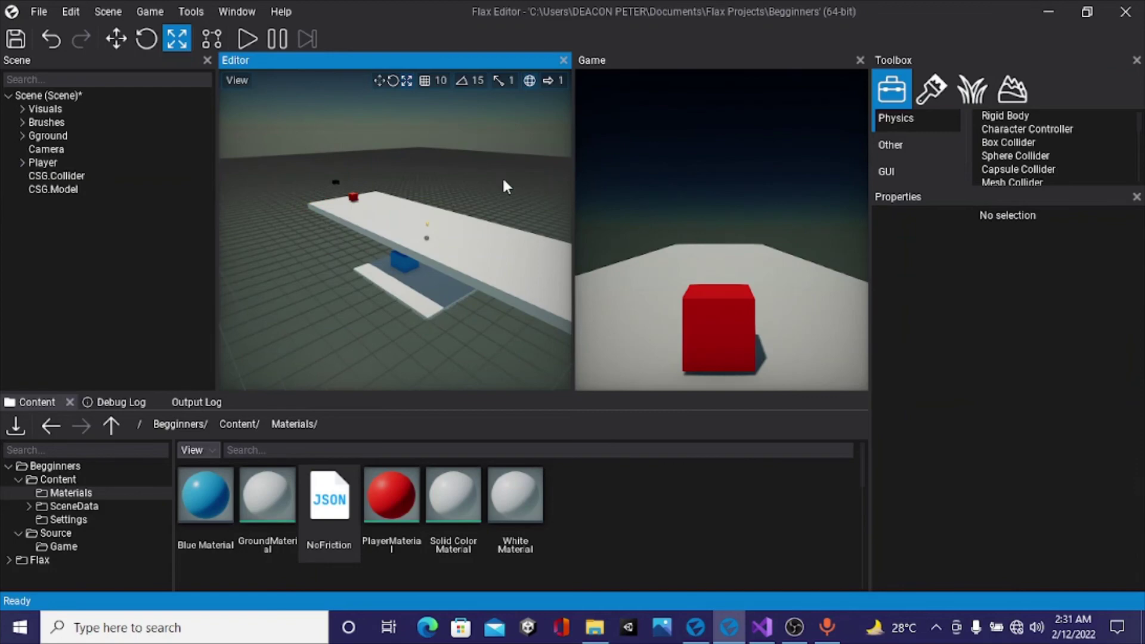
key("F5")
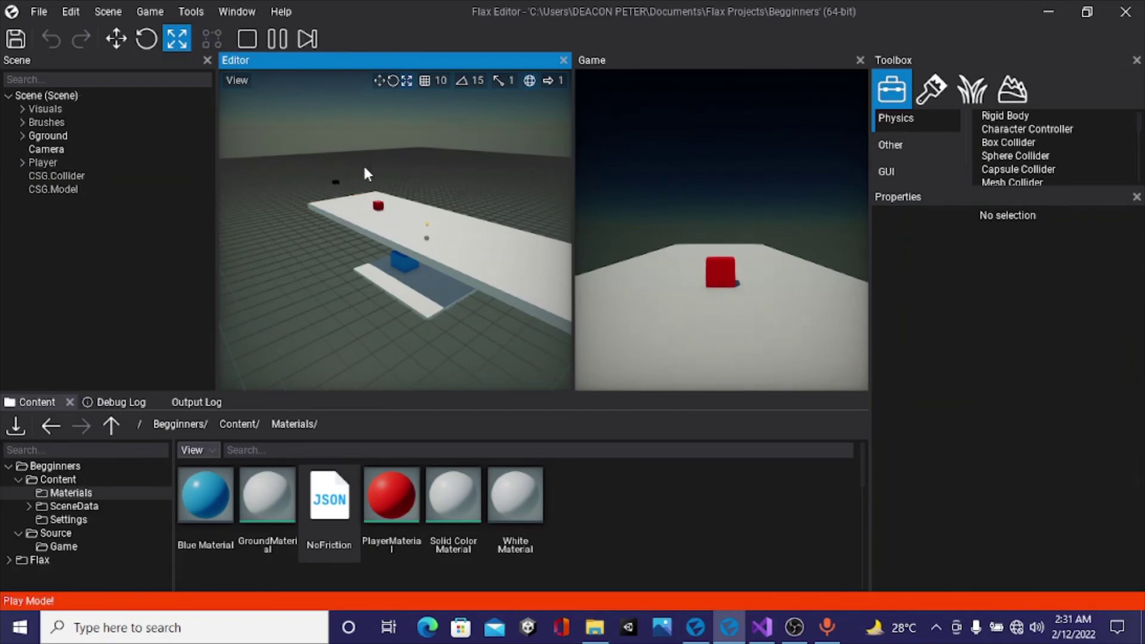
left_click(247, 39)
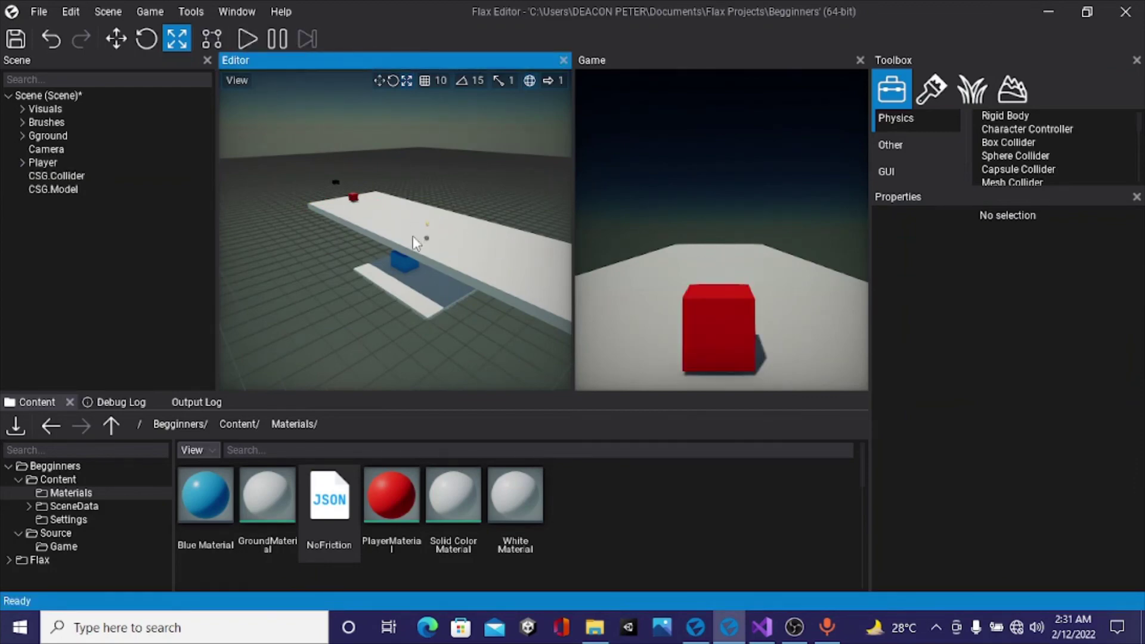
scroll(415, 240, "down", 5)
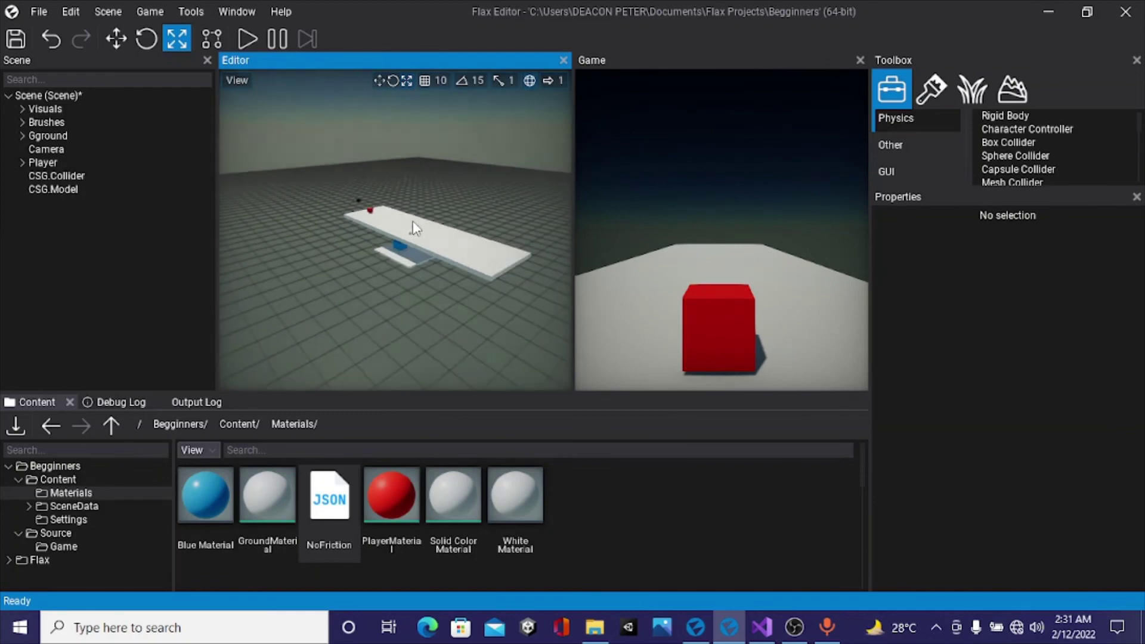
scroll(416, 228, "up", 6)
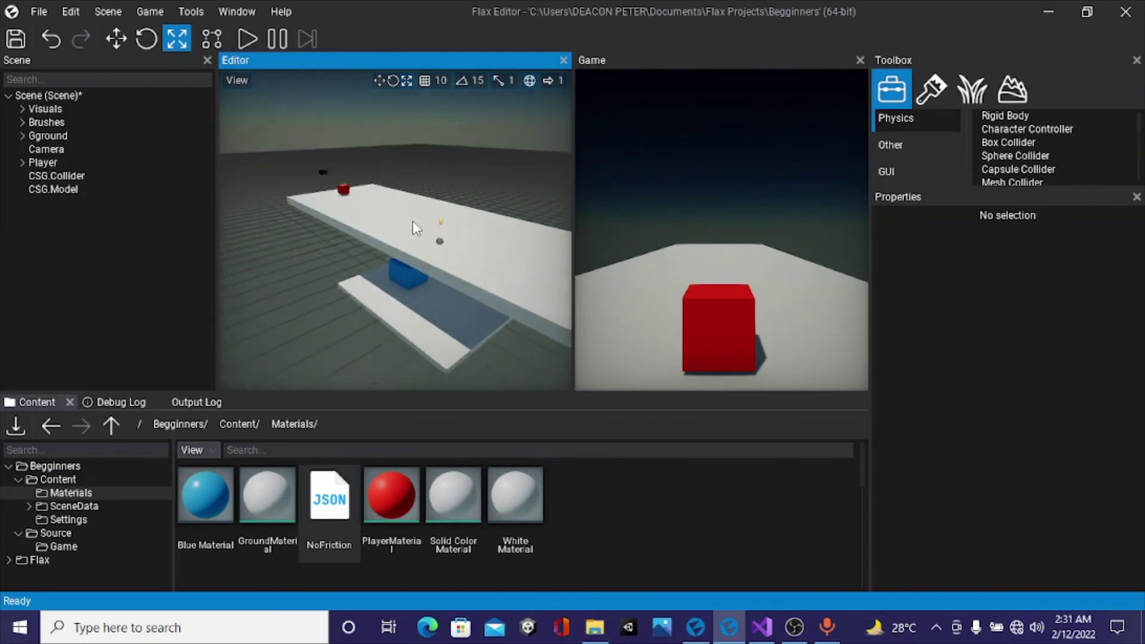